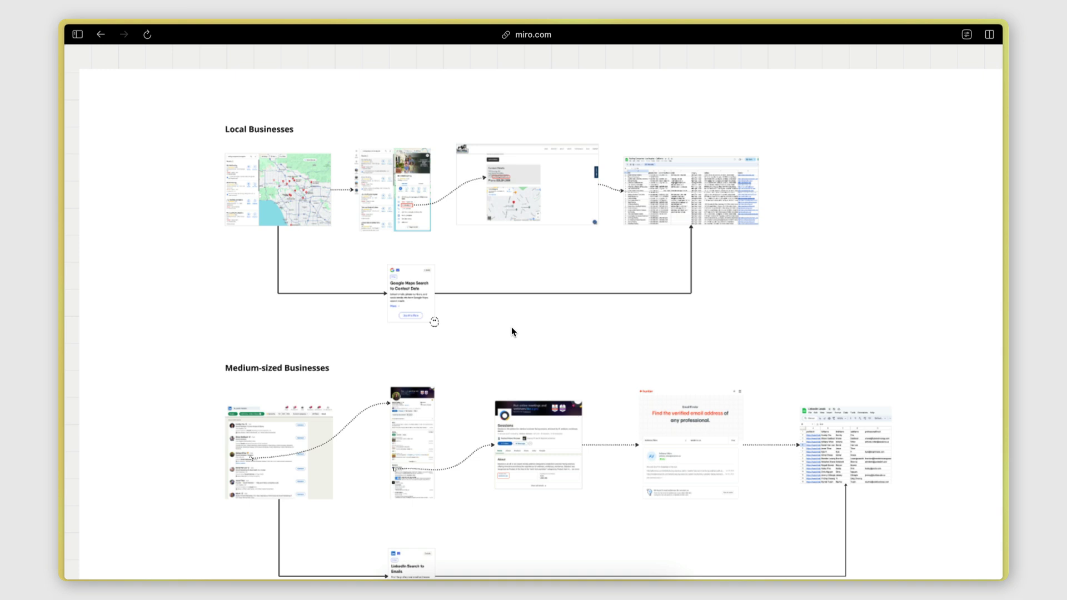
# Start presenting the Miro automations board and scroll through the Local Businesses flow.
pyautogui.scroll(1, 512, 332)
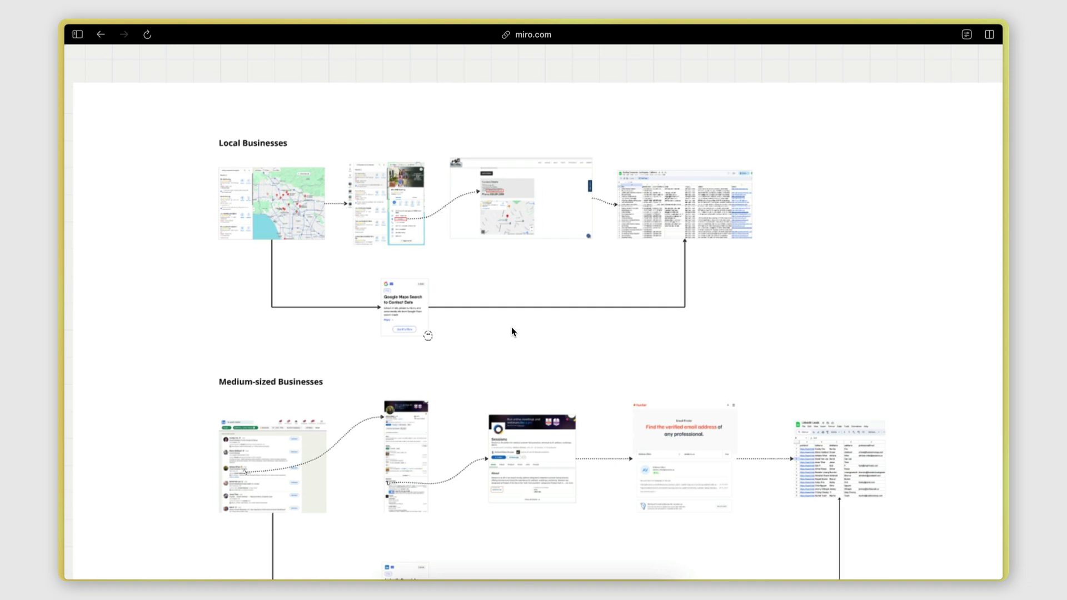
pyautogui.press('Right')
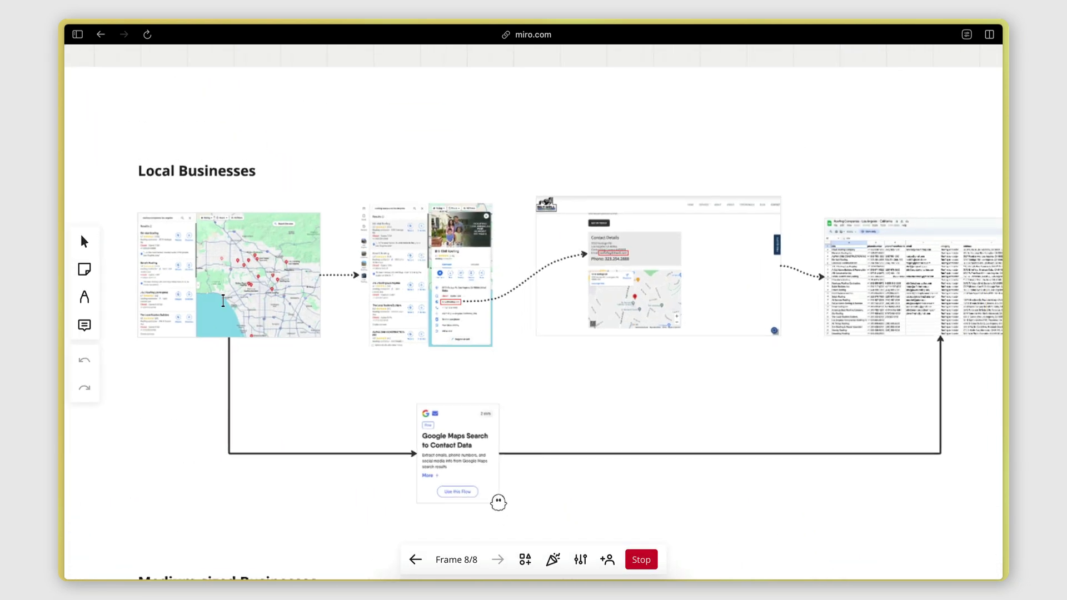
pyautogui.scroll(-5, 789, 429)
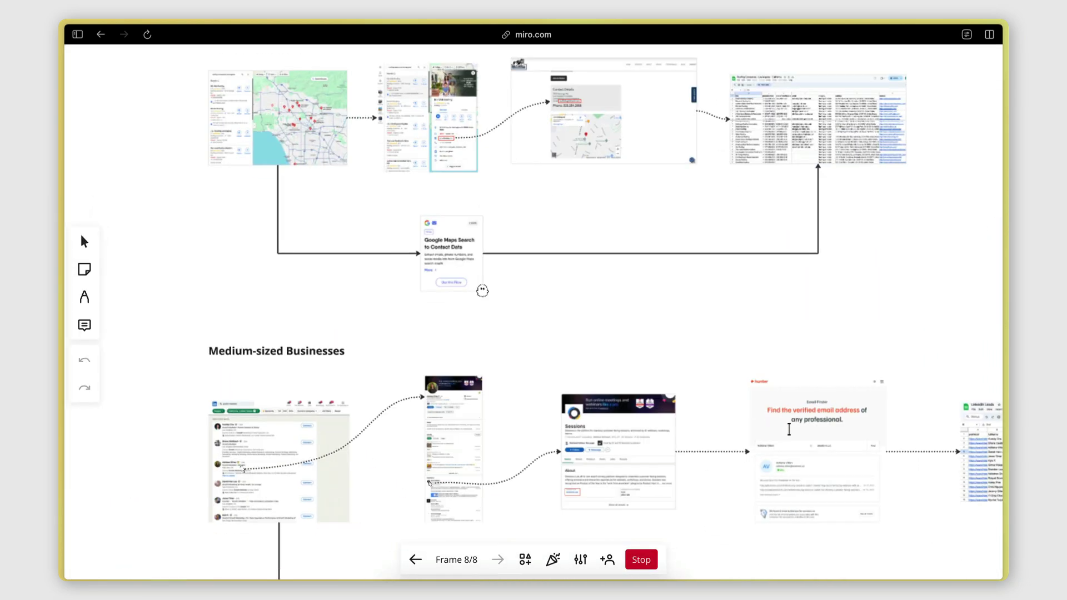
pyautogui.scroll(-3, 790, 429)
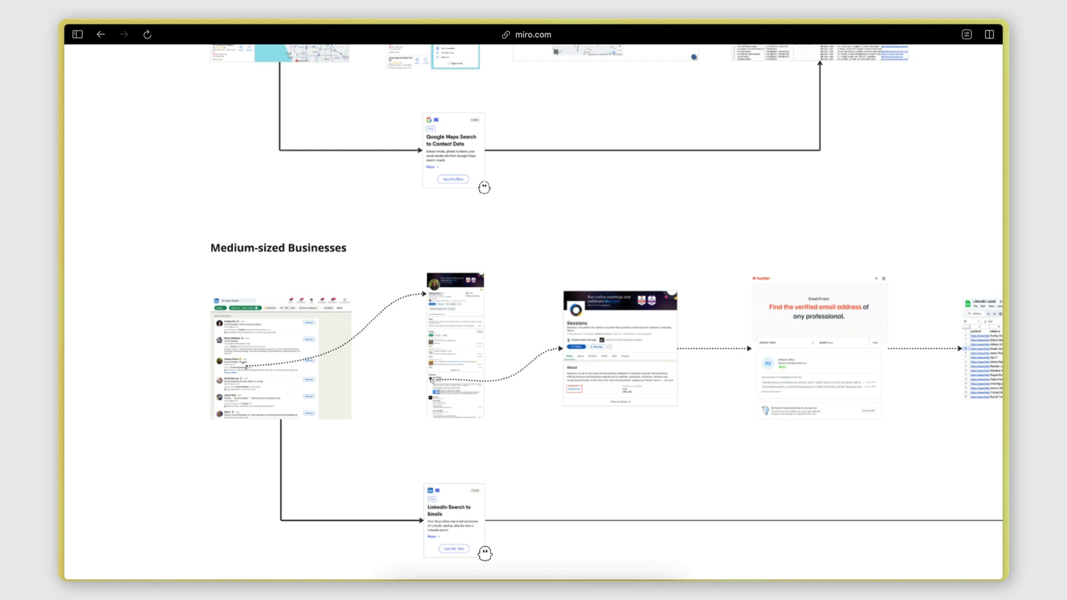
pyautogui.scroll(-2, 605, 303)
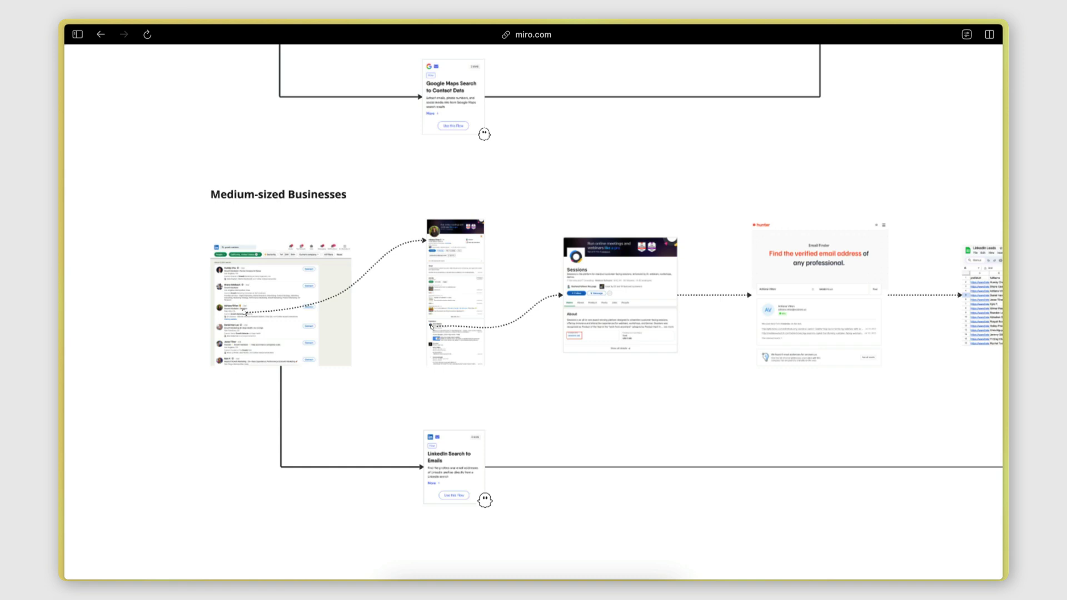
# Pan and zoom across the Medium-sized Businesses flow diagram.
pyautogui.scroll(5, 783, 433)
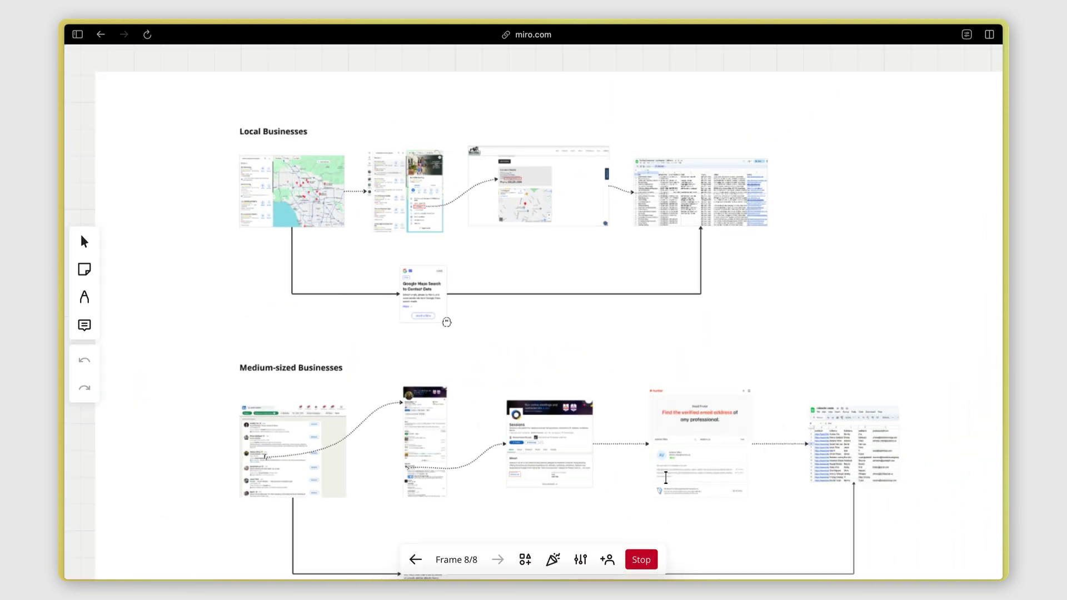
pyautogui.hscroll(2, 703, 231)
pyautogui.scroll(-2, 703, 230)
pyautogui.scroll(2, 703, 144)
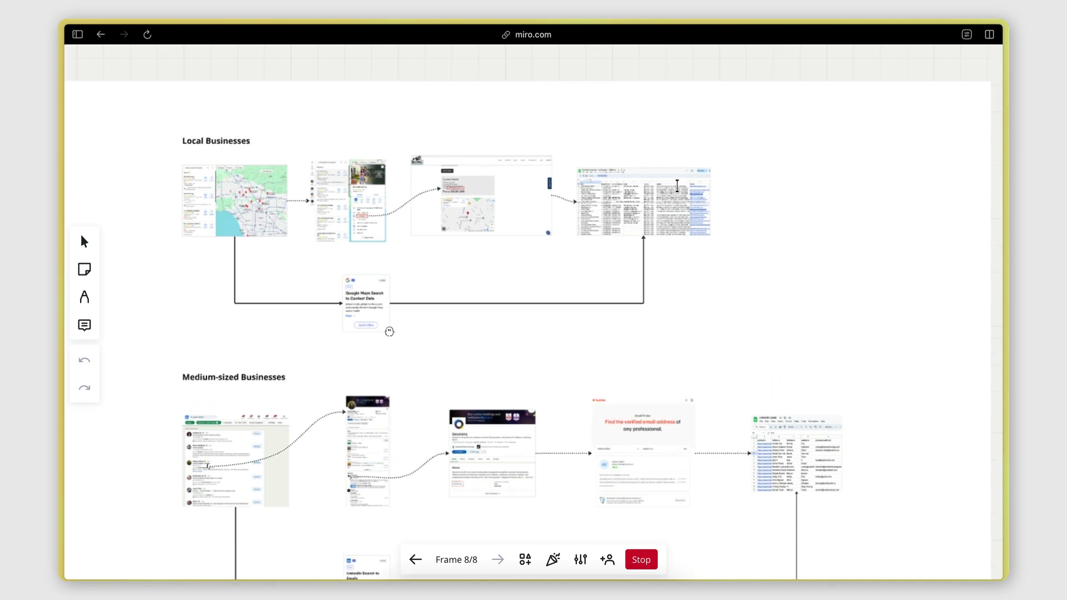
pyautogui.scroll(5, 677, 187)
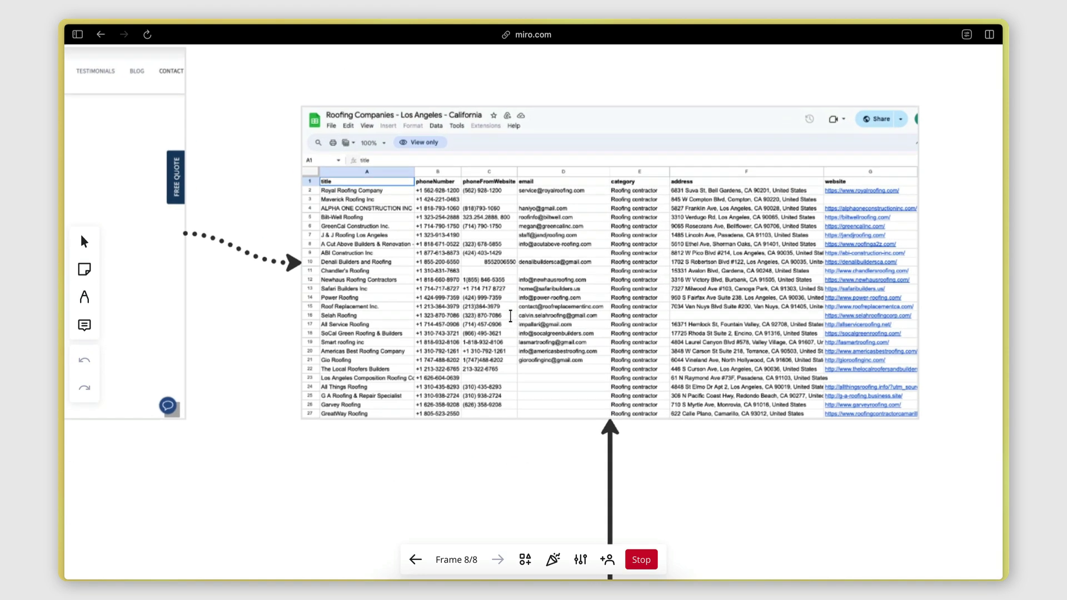
pyautogui.scroll(1, 510, 316)
pyautogui.scroll(-6, 565, 237)
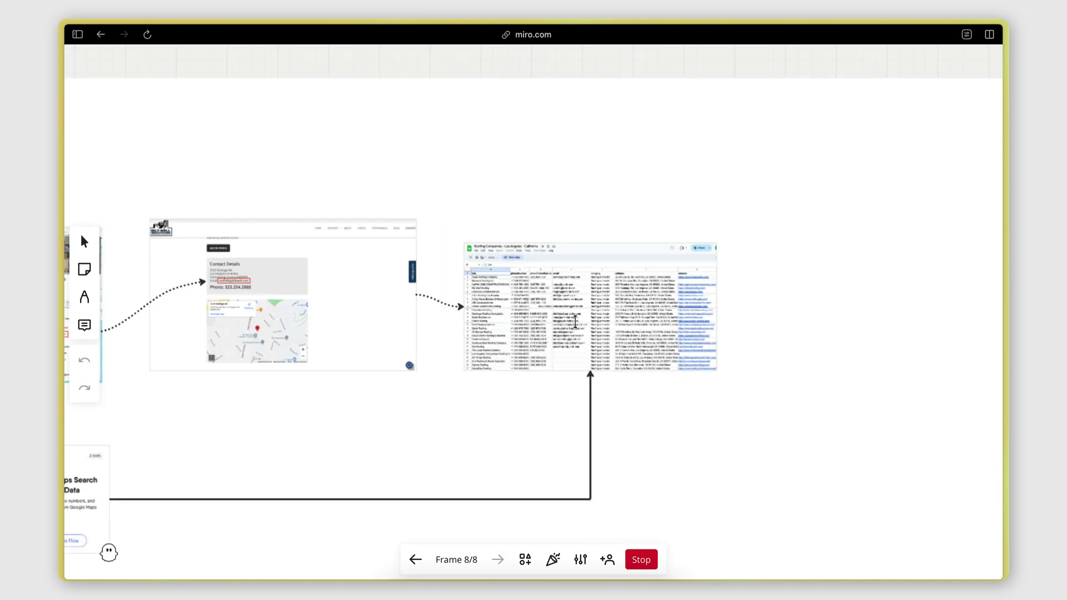
pyautogui.scroll(3, 575, 322)
pyautogui.scroll(3, 576, 321)
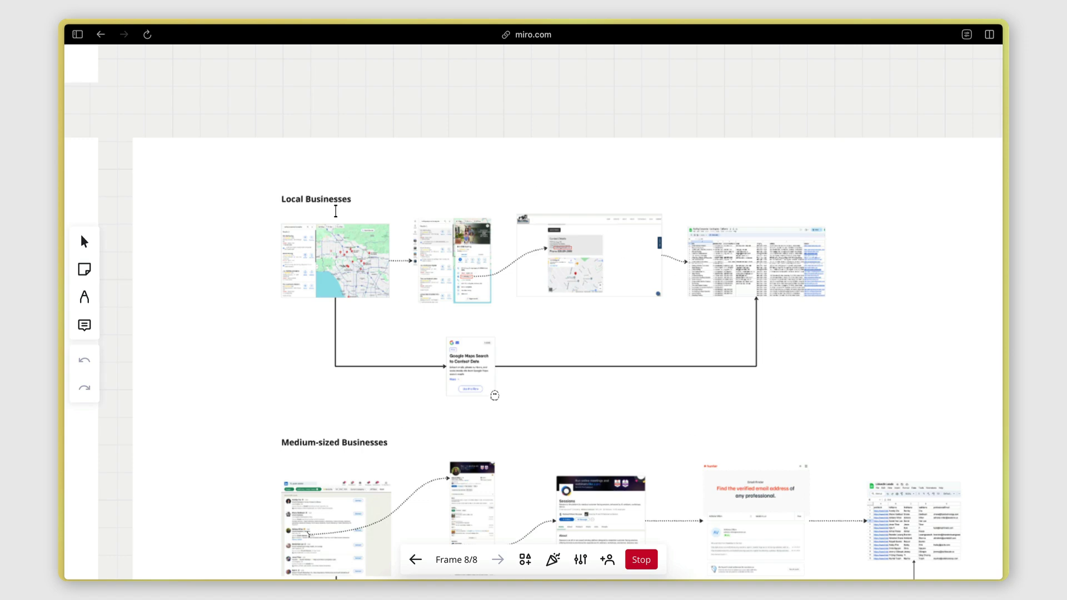
# Switch to Google Maps and zoom the map to Madrid.
pyautogui.moveTo(59, 187)
pyautogui.click(116, 161)
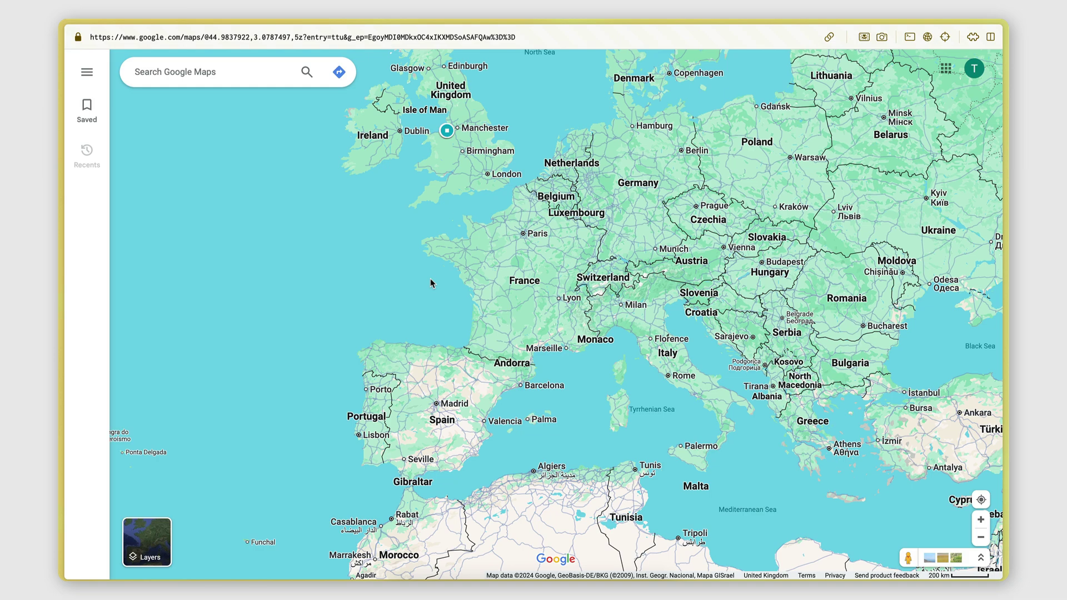
pyautogui.scroll(1, 431, 283)
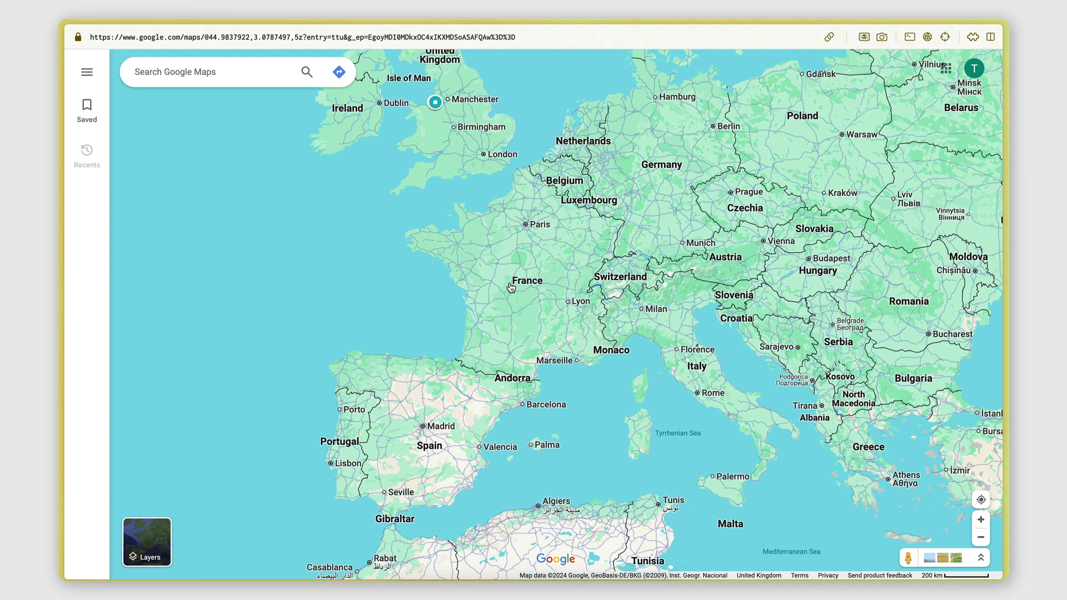
pyautogui.scroll(5, 443, 350)
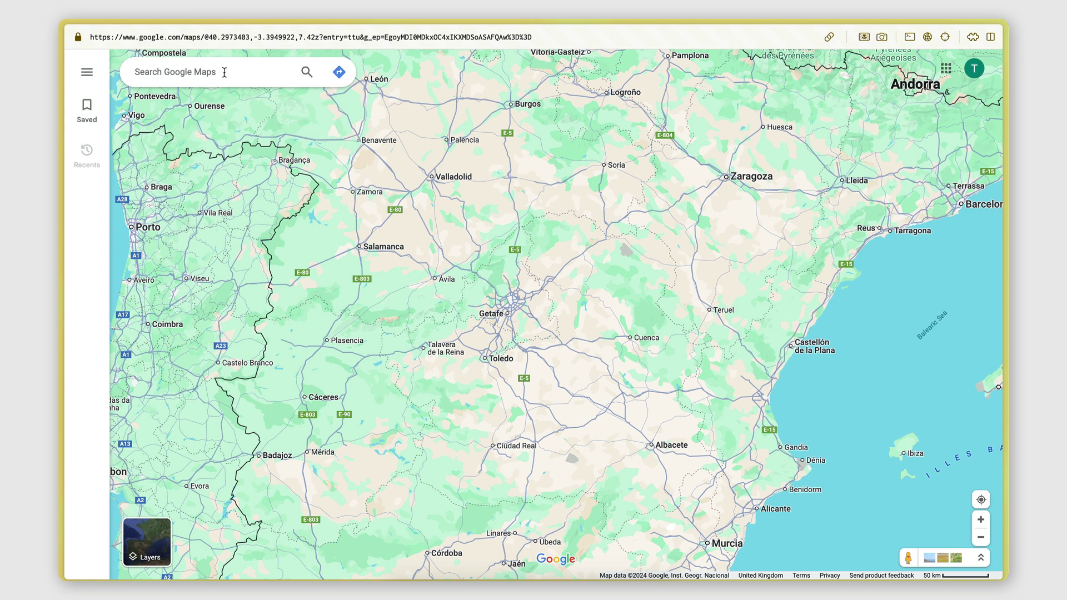
# Search Google Maps for 'gyms in Madrid', correcting the typo, and pick Madrid, Spain.
pyautogui.click(225, 72)
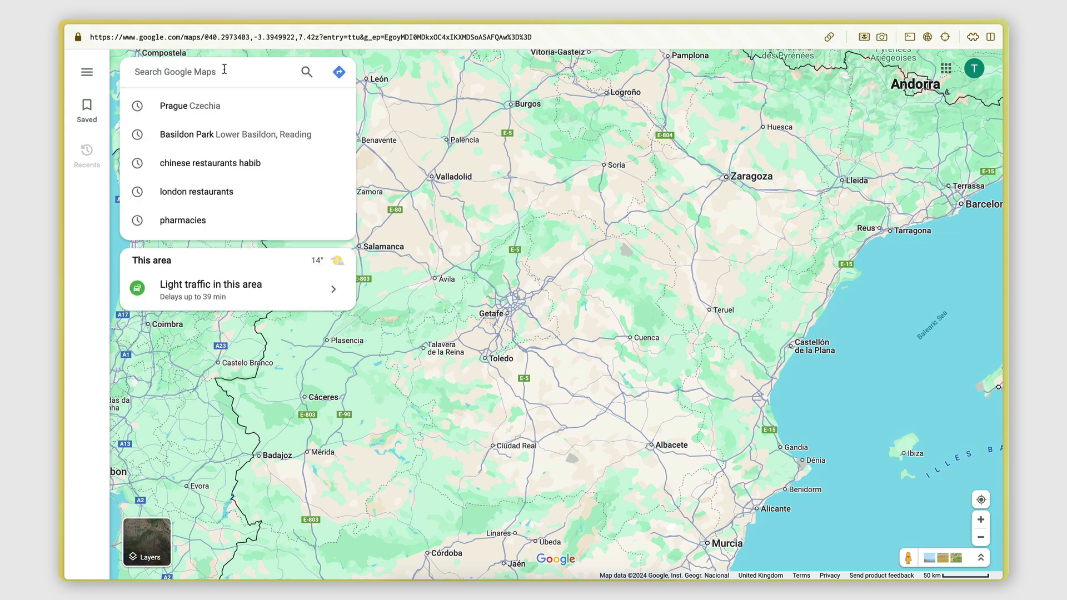
pyautogui.write('gyms in madris')
pyautogui.press('BackSpace')
pyautogui.write('d')
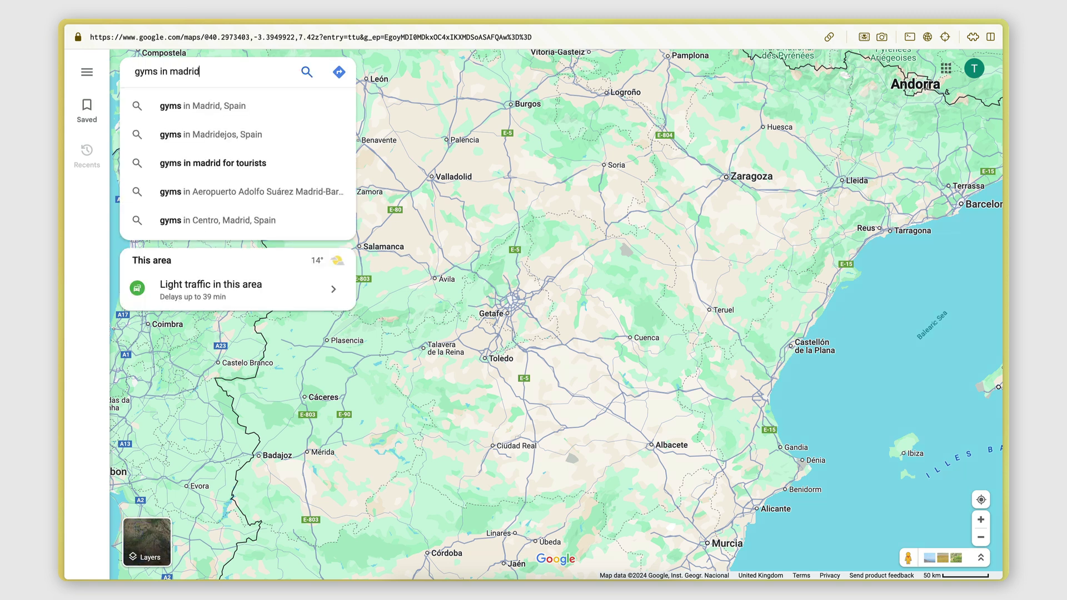
pyautogui.click(224, 106)
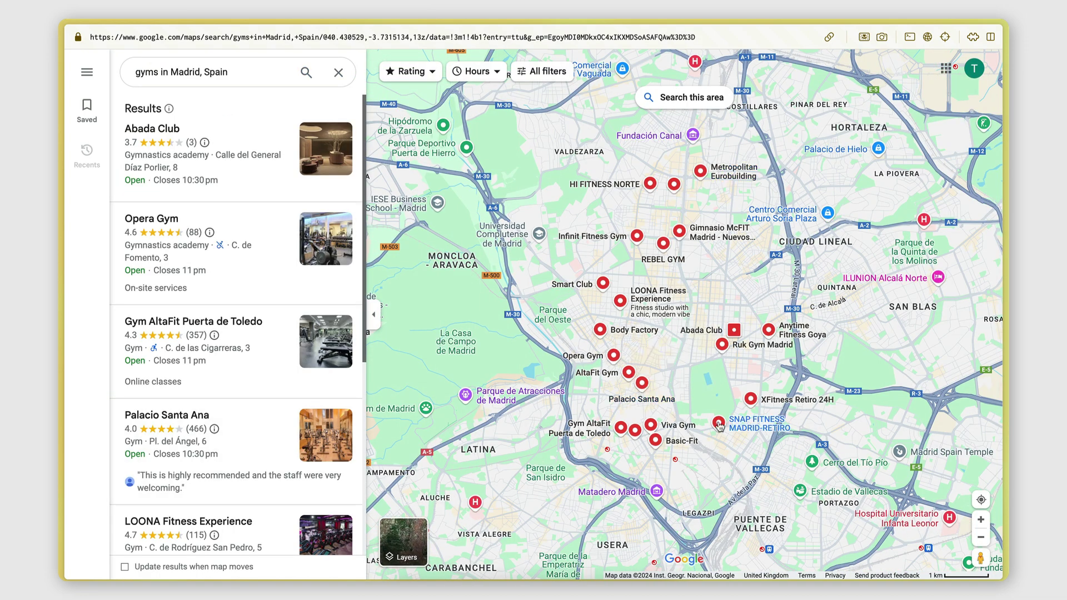
# Open Opera Gym, then the Gym AltaFit Puerta de Toledo listing.
pyautogui.moveTo(720, 427)
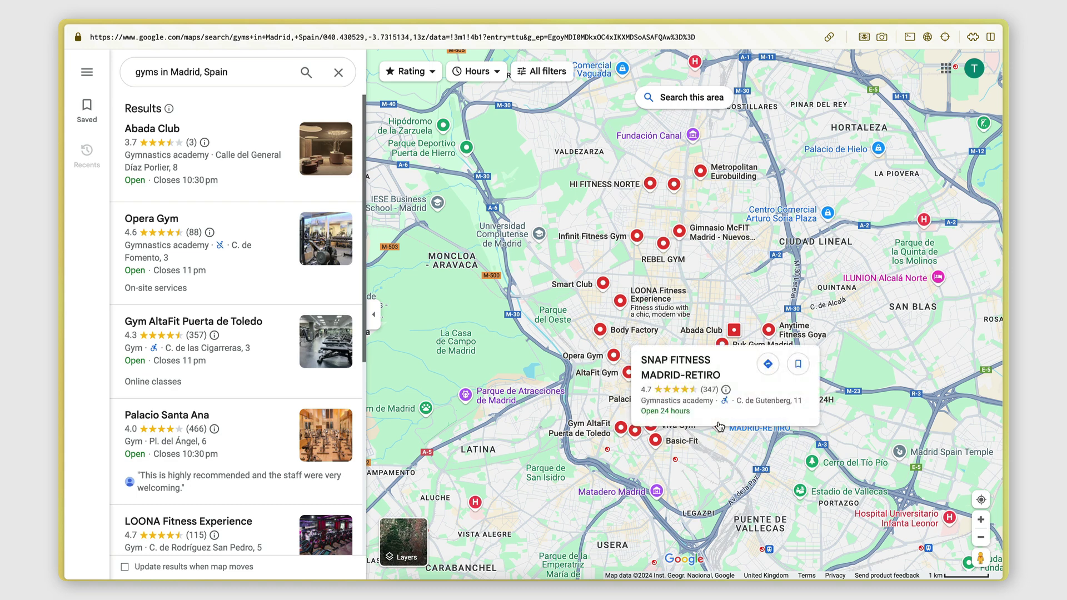
pyautogui.click(175, 258)
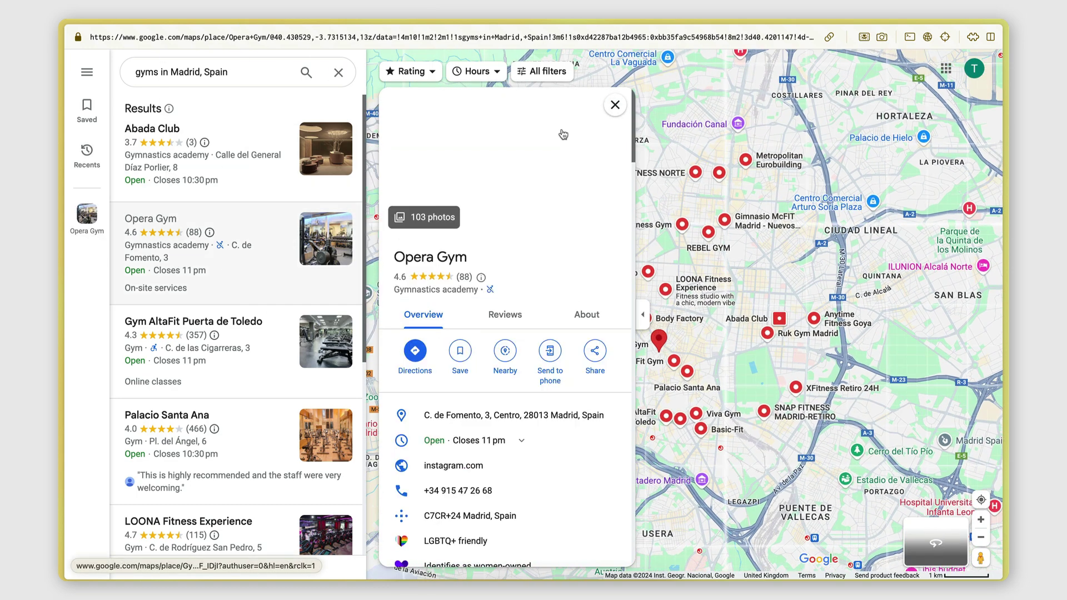
pyautogui.scroll(-2, 403, 425)
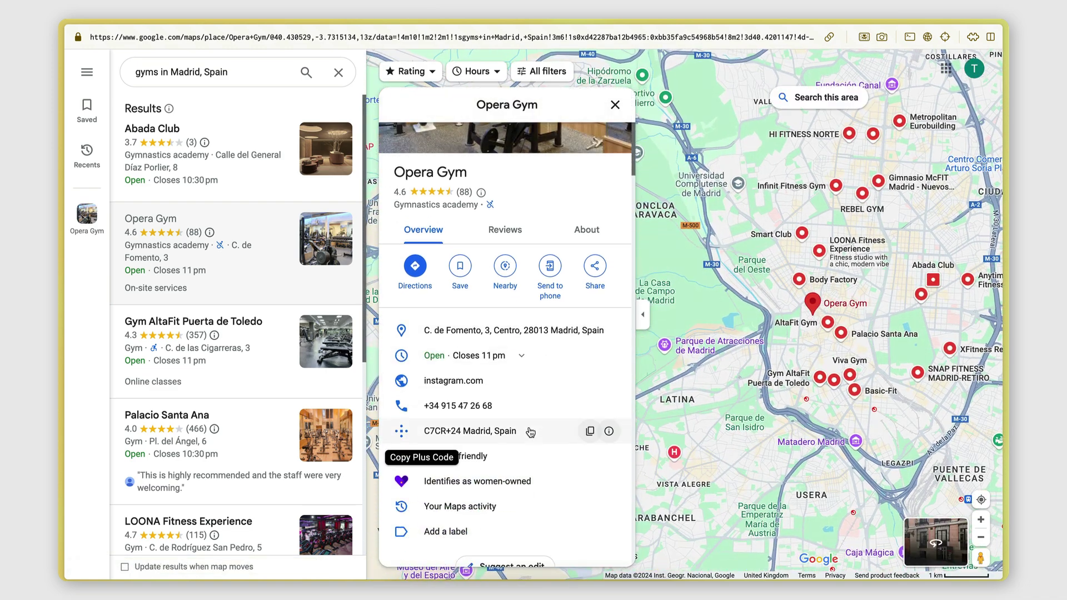
pyautogui.click(345, 383)
# Scroll the altafitgymclub.com page, then jump to CONTACTO for the address, email and hours.
pyautogui.scroll(-2, 430, 470)
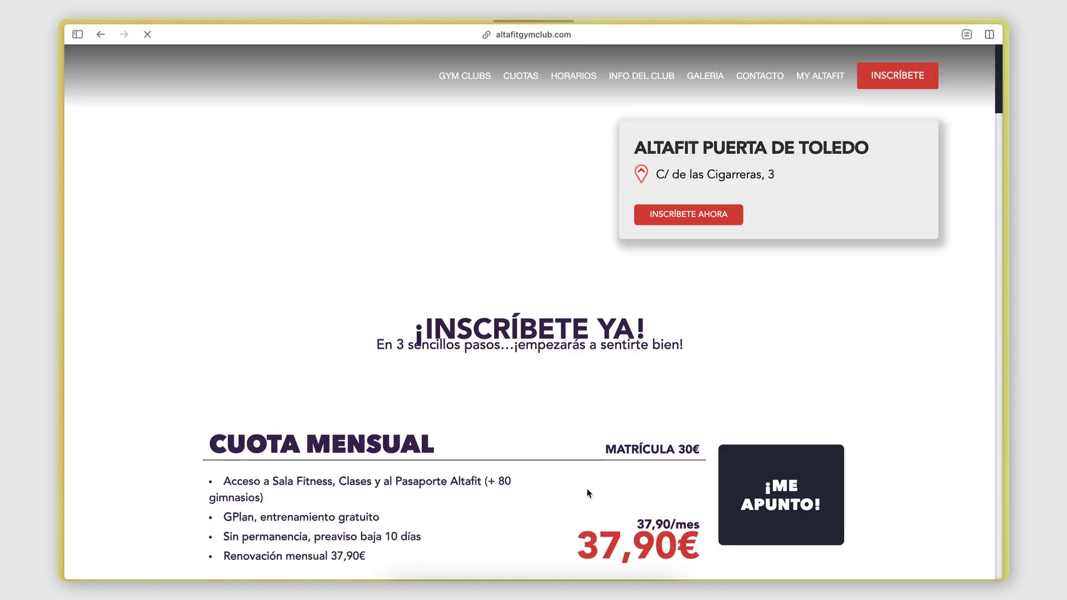
pyautogui.scroll(-10, 745, 345)
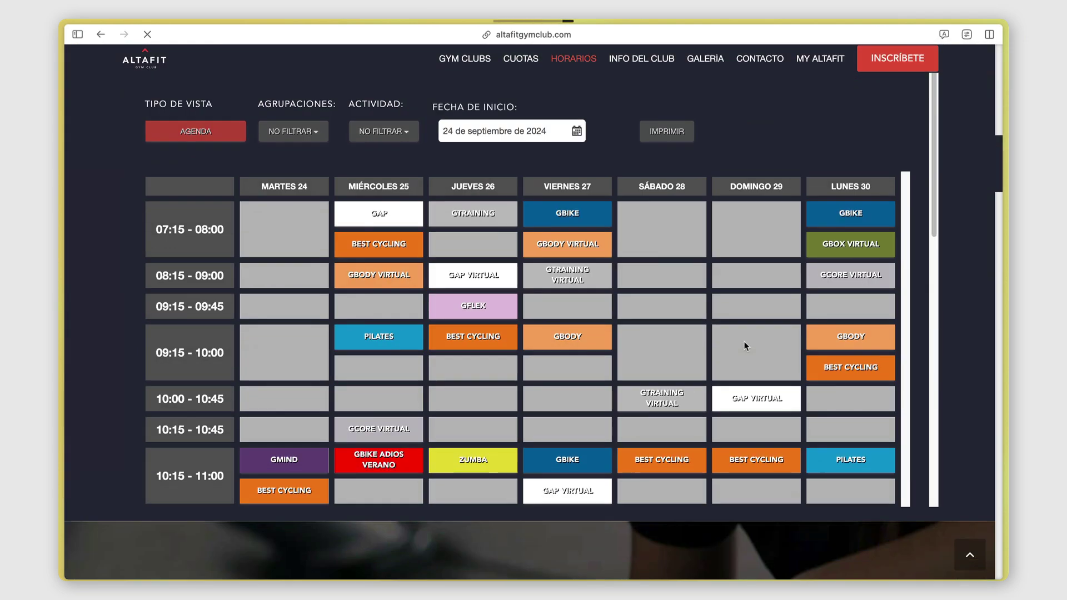
pyautogui.scroll(-5, 745, 345)
pyautogui.scroll(-10, 938, 374)
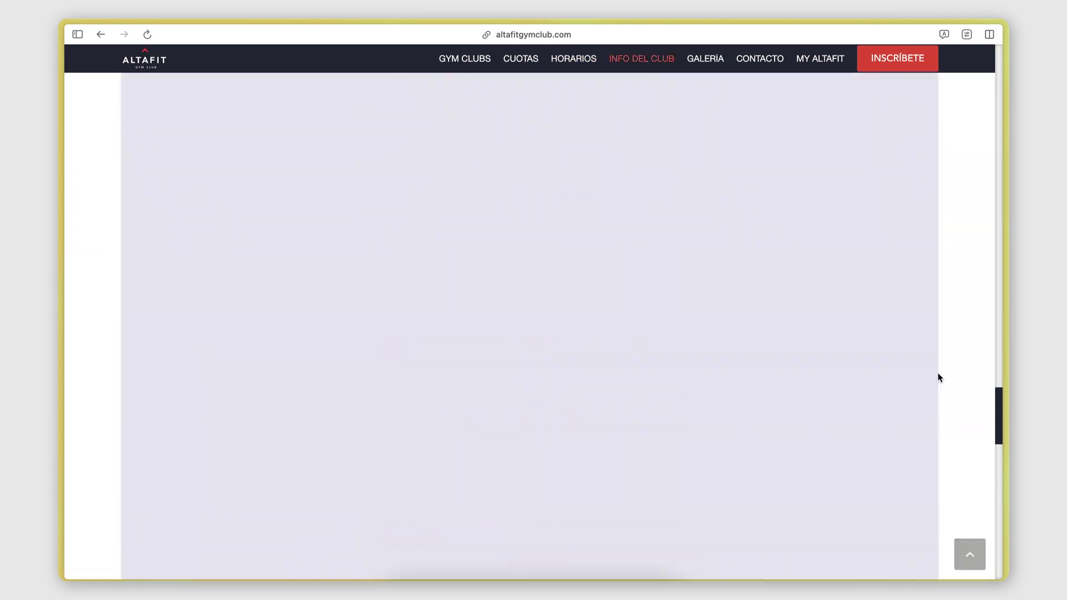
pyautogui.scroll(-5, 938, 377)
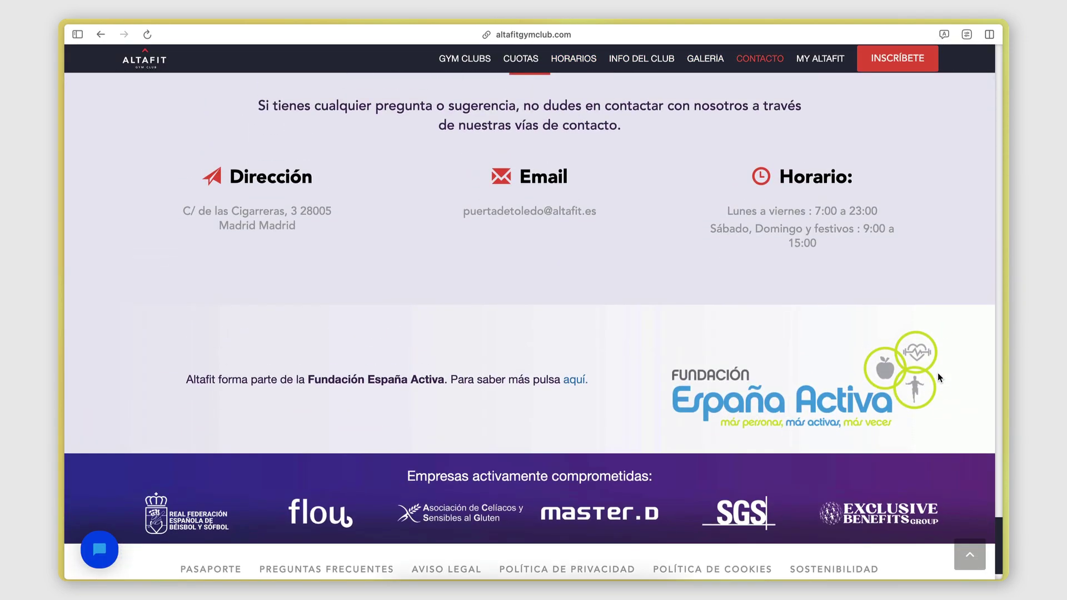
pyautogui.scroll(4, 938, 377)
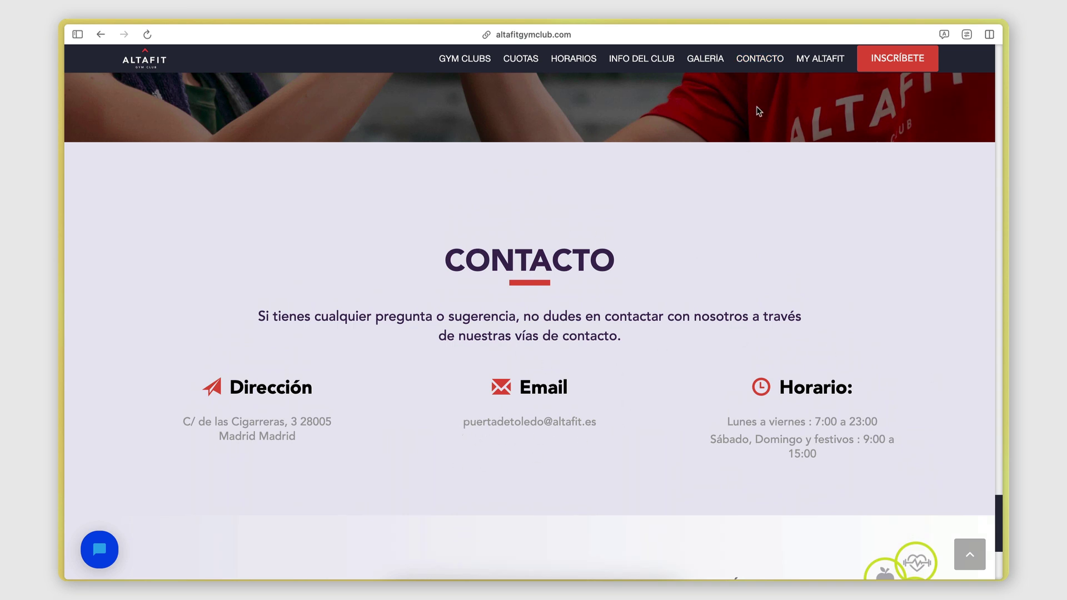
pyautogui.click(766, 66)
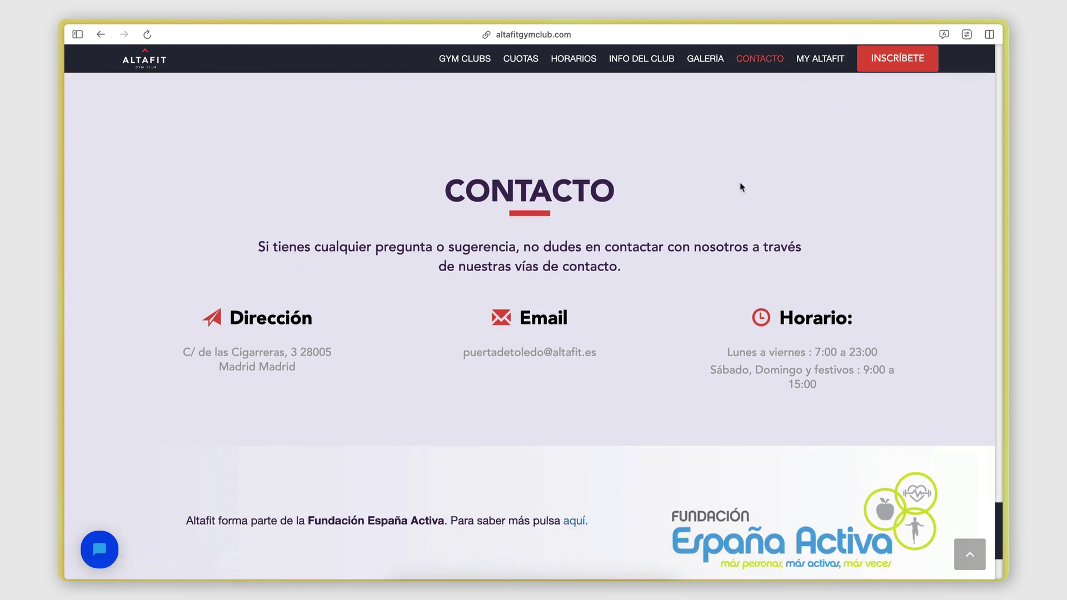
# Return to the Gym AltaFit Puerta de Toledo map tab with the tab list hidden.
pyautogui.click(77, 35)
pyautogui.click(99, 148)
pyautogui.click(113, 32)
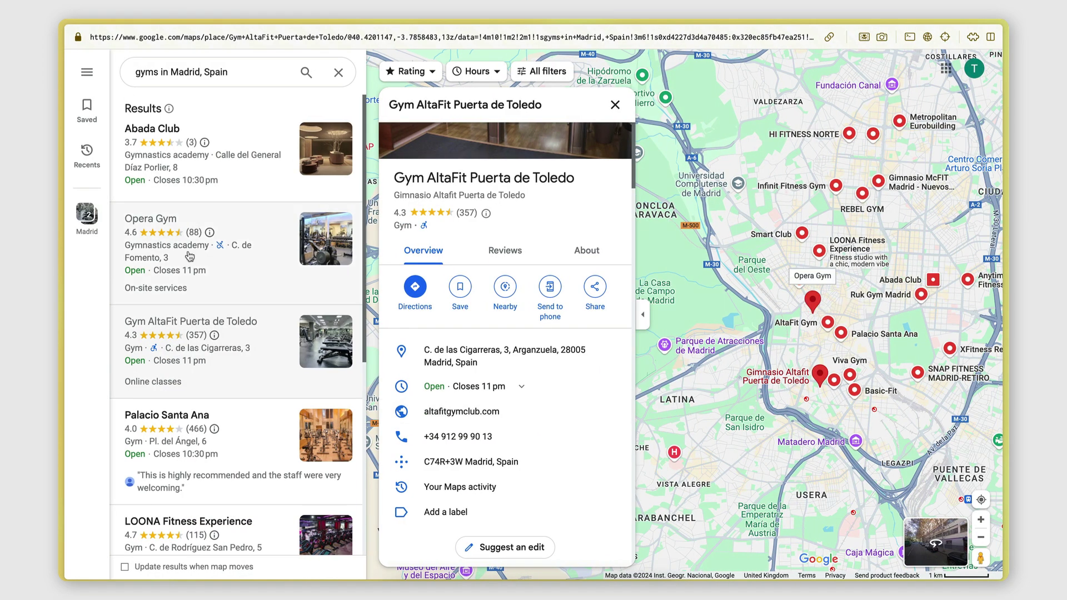
# Scroll through more Madrid gym results, then switch to the PhantomBuster store.
pyautogui.scroll(-8, 211, 361)
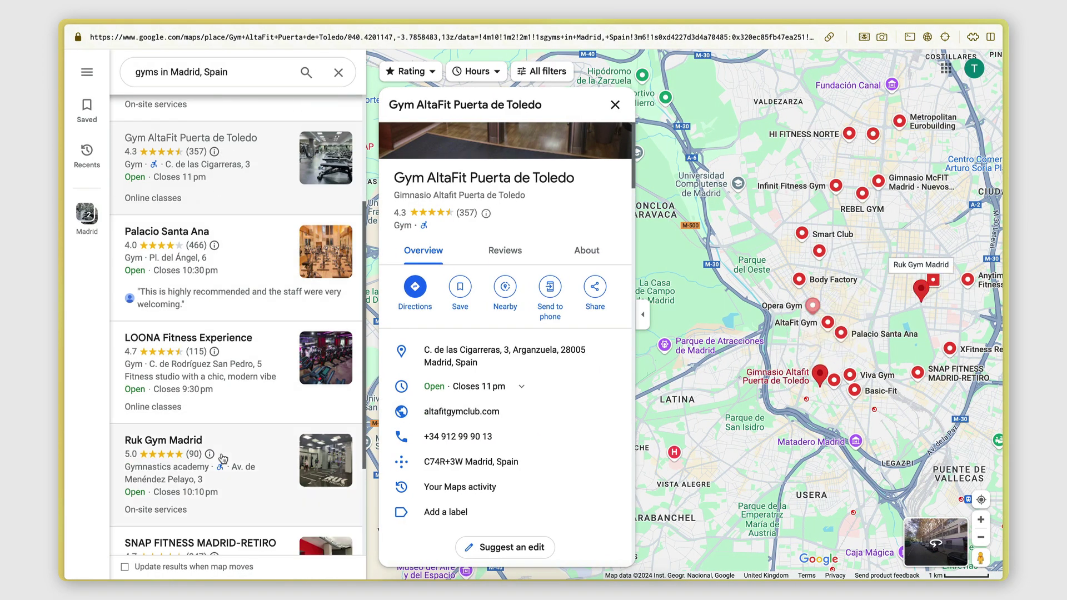
pyautogui.scroll(3, 223, 459)
pyautogui.scroll(-10, 223, 459)
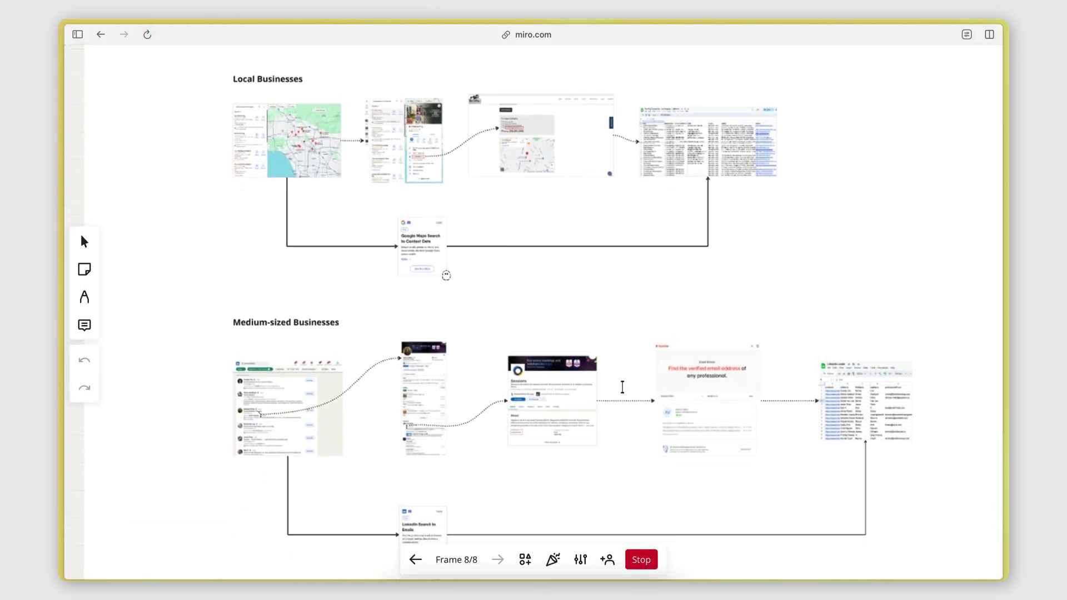
pyautogui.moveTo(60, 197)
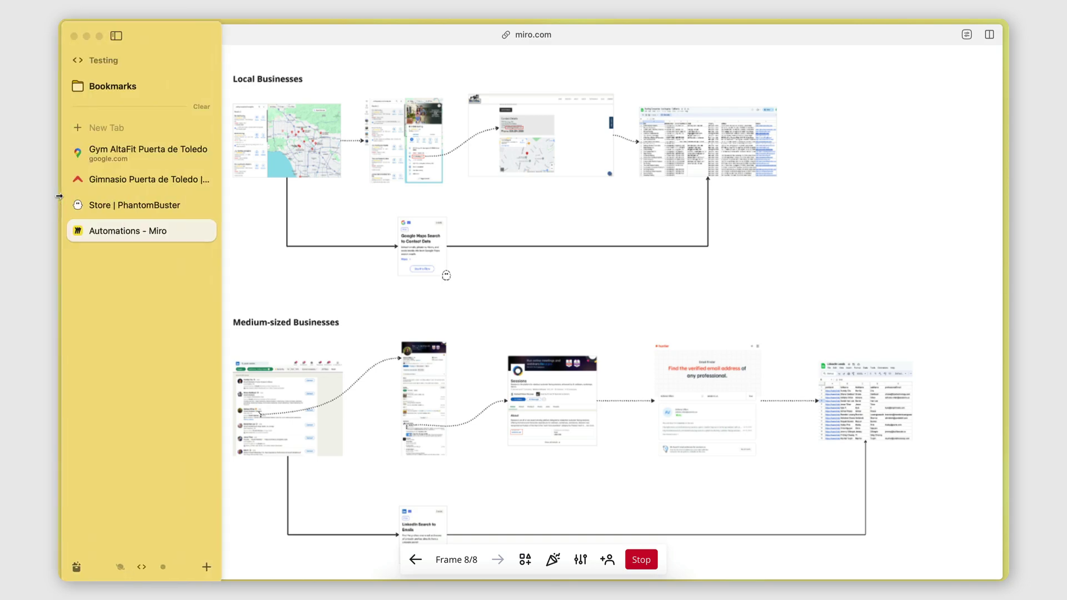
pyautogui.click(116, 212)
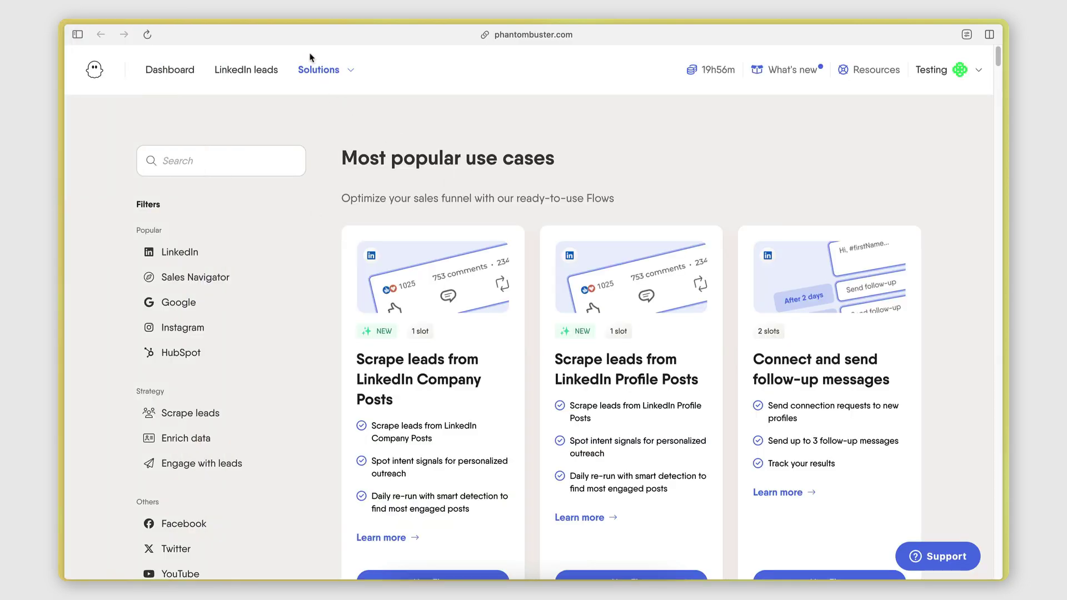
# Browse the PhantomBuster solutions list and filter it to Google phantoms and flows.
pyautogui.click(317, 68)
pyautogui.scroll(-3, 953, 372)
pyautogui.scroll(-20, 951, 370)
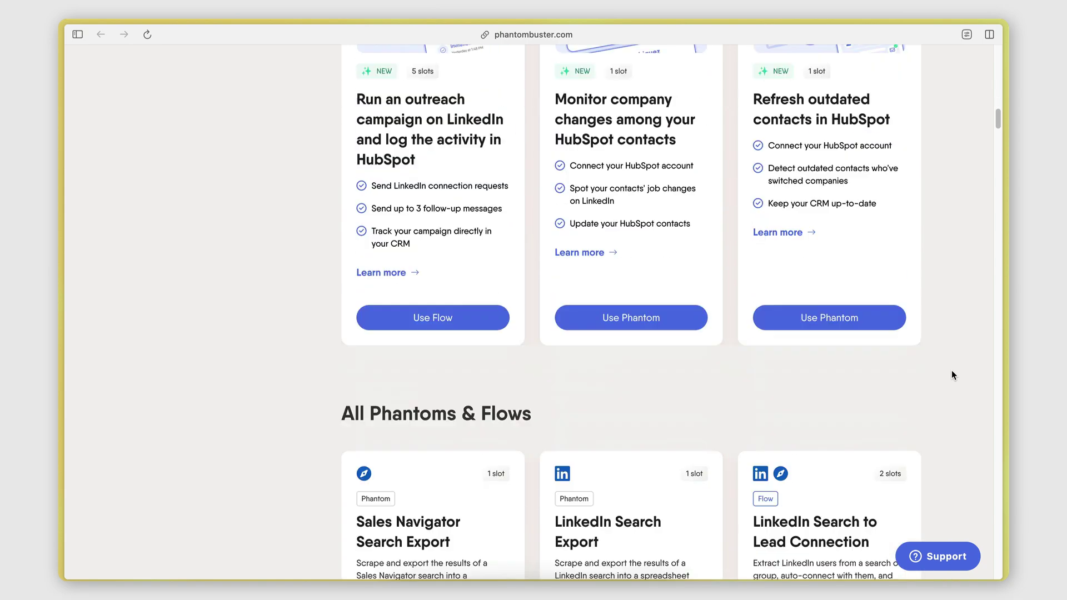
pyautogui.scroll(-2, 951, 370)
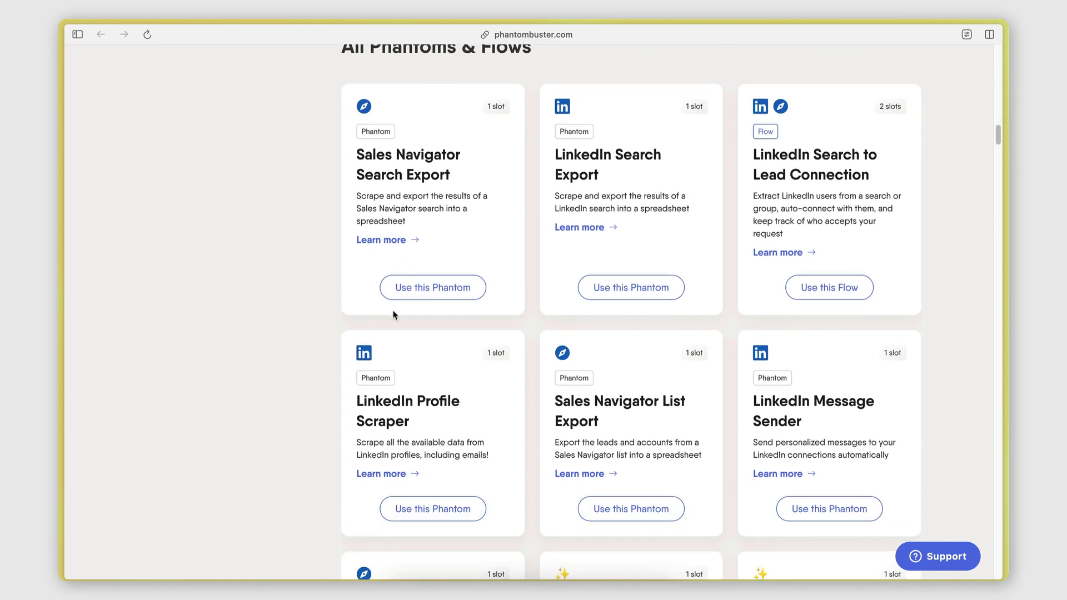
pyautogui.scroll(1, 675, 386)
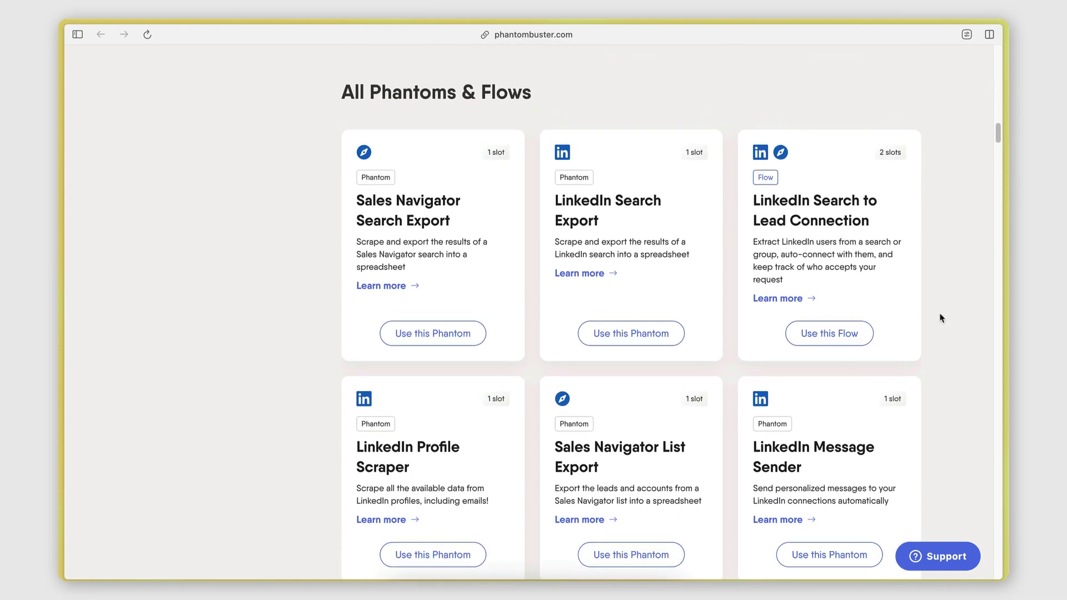
pyautogui.scroll(-15, 941, 318)
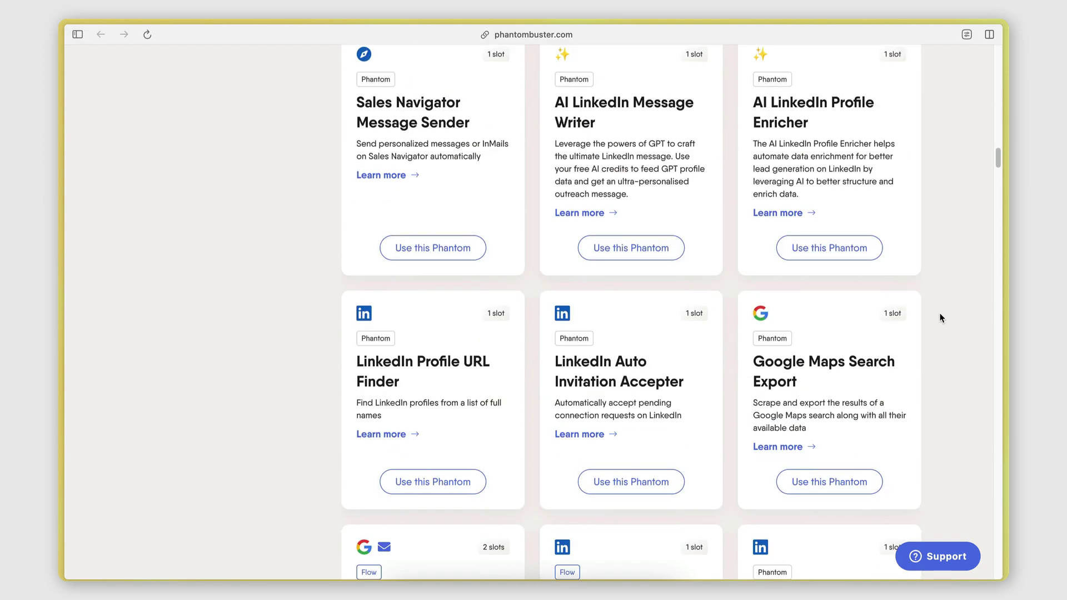
pyautogui.scroll(20, 489, 226)
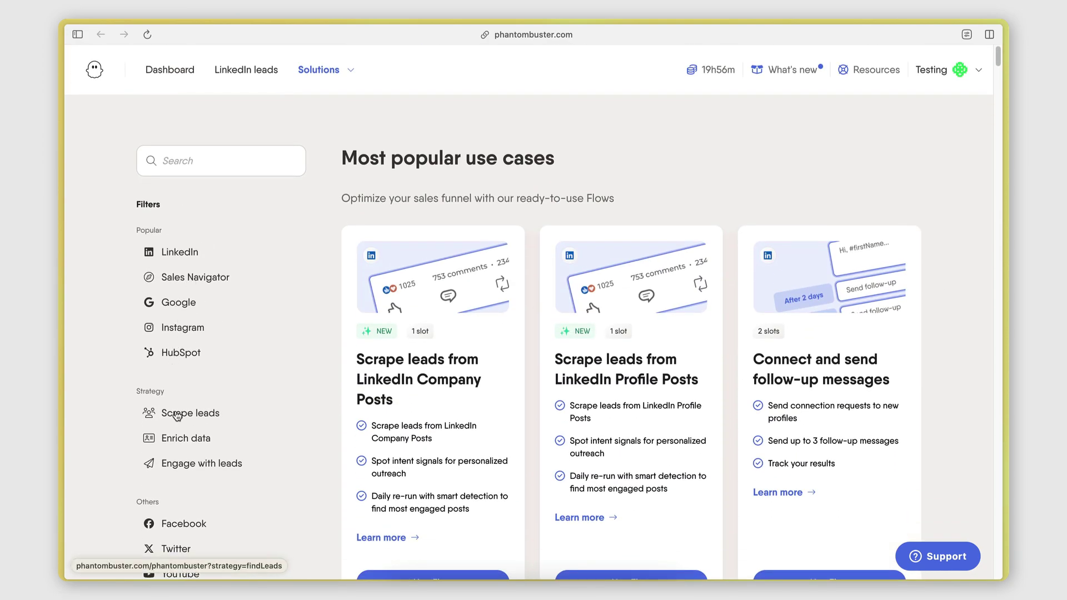
pyautogui.scroll(-3, 173, 422)
pyautogui.scroll(3, 273, 377)
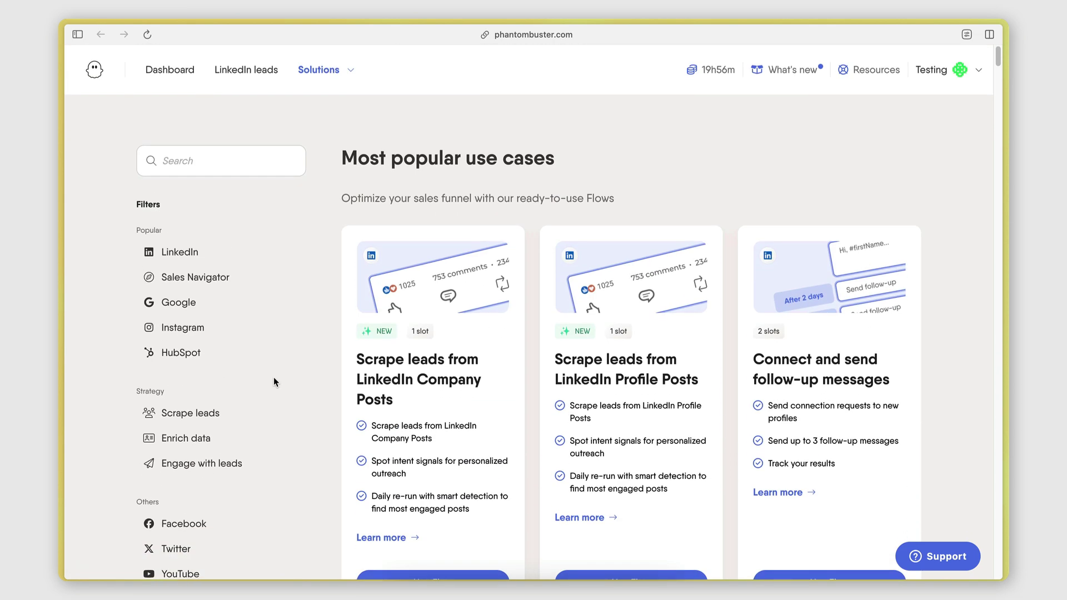
pyautogui.click(169, 303)
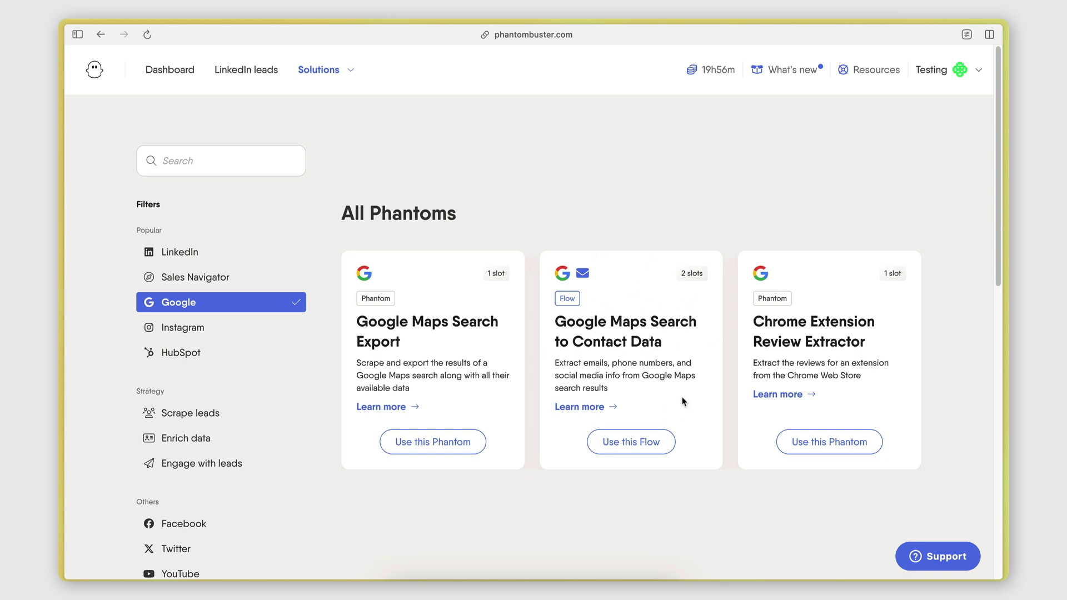
pyautogui.moveTo(60, 202)
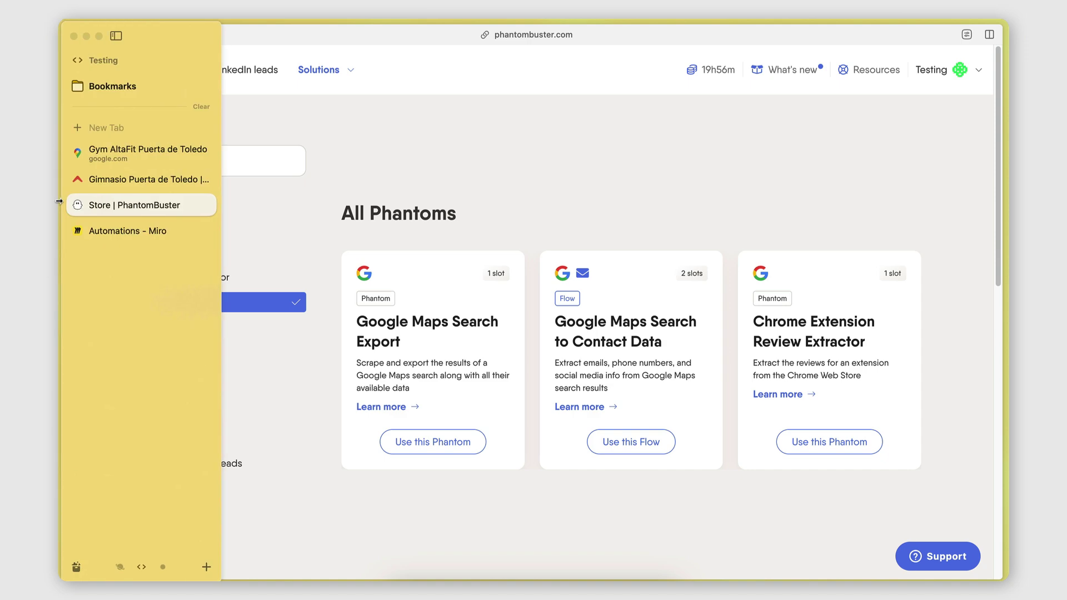
pyautogui.click(139, 153)
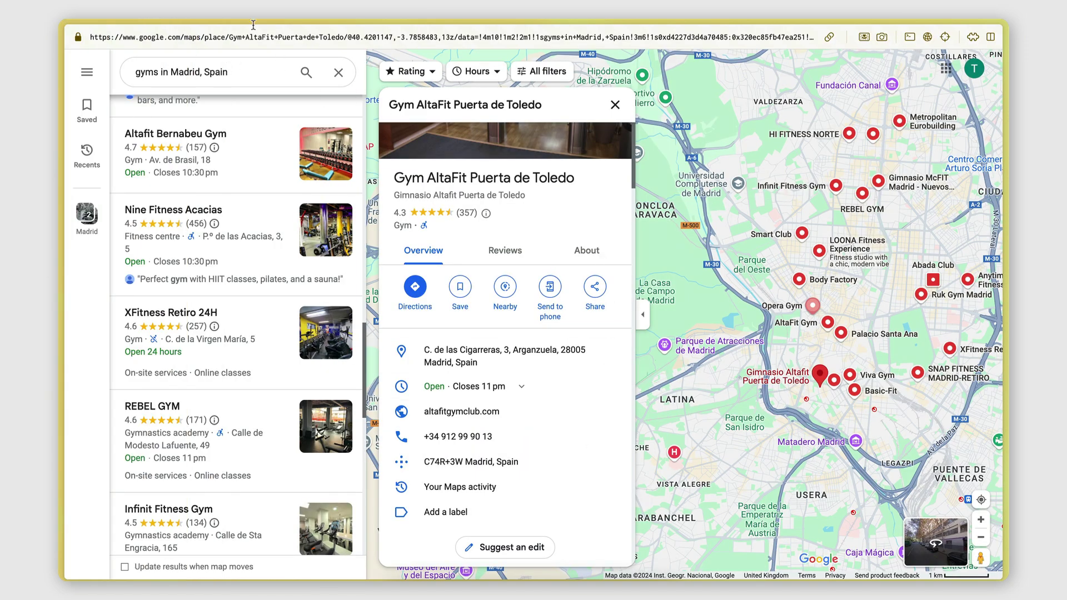
pyautogui.scroll(10, 285, 202)
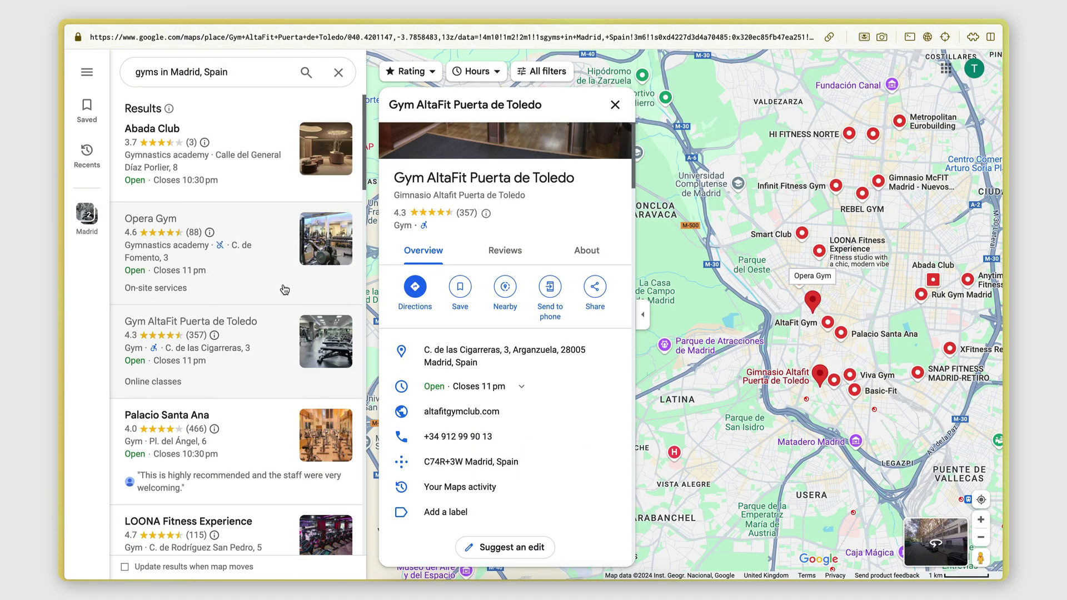
pyautogui.click(250, 157)
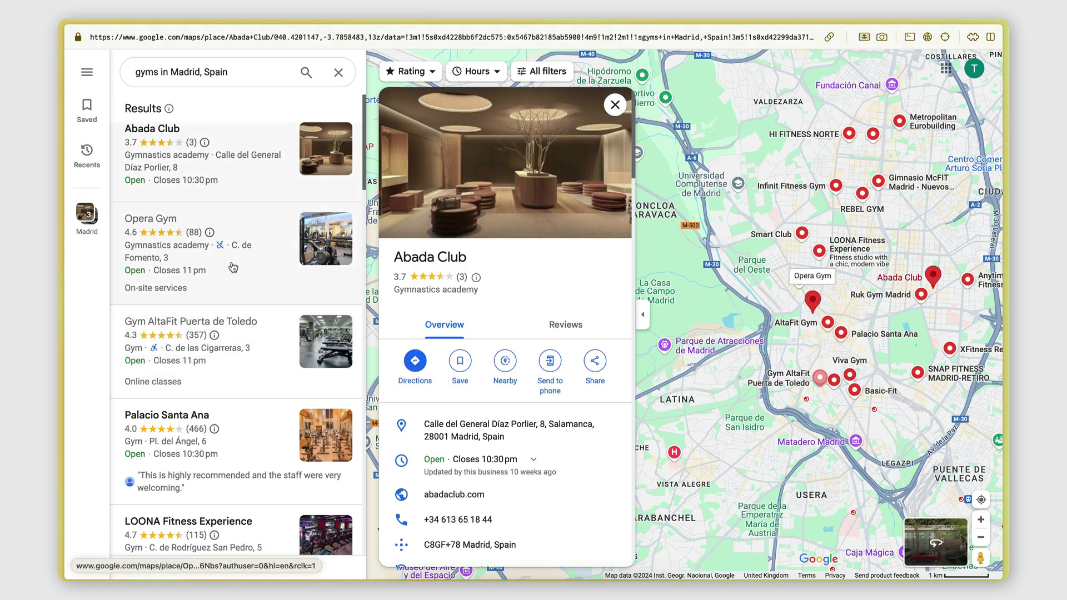
pyautogui.click(253, 239)
pyautogui.click(229, 340)
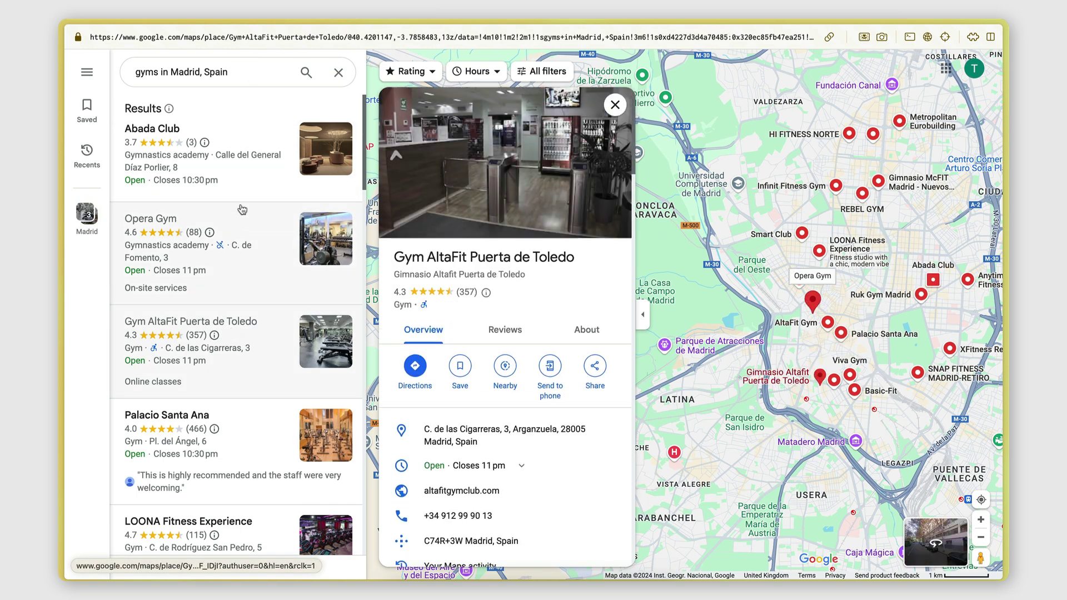
pyautogui.scroll(-2, 444, 412)
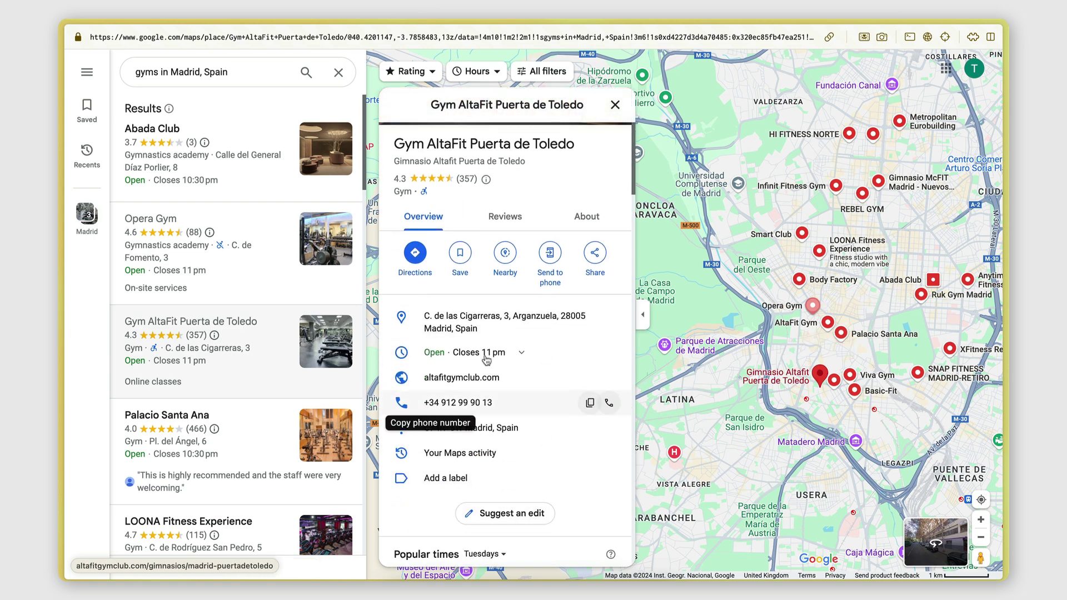
pyautogui.scroll(1, 484, 428)
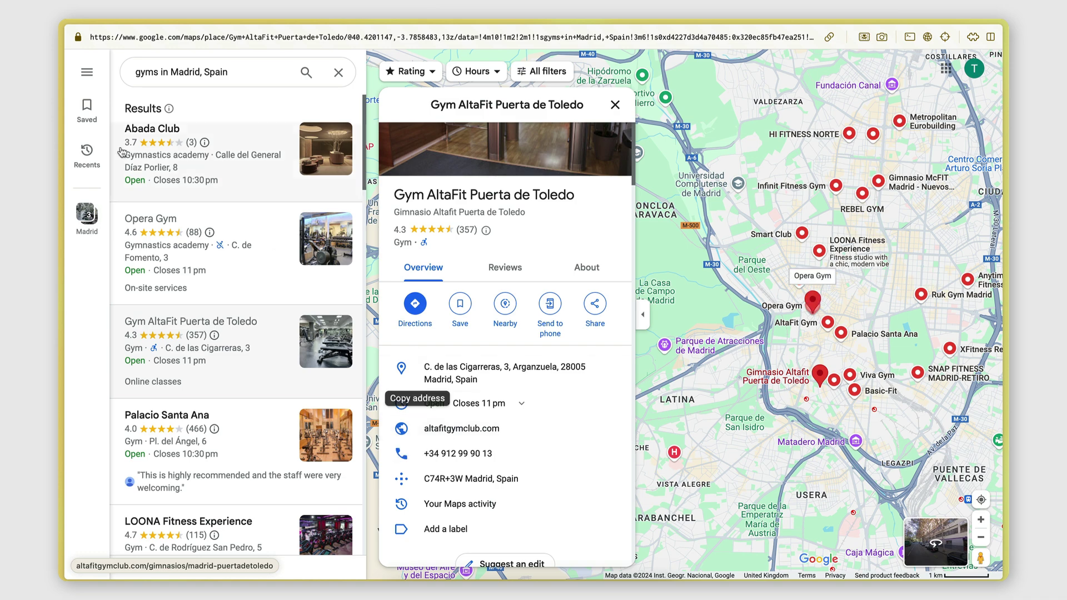
pyautogui.moveTo(60, 127)
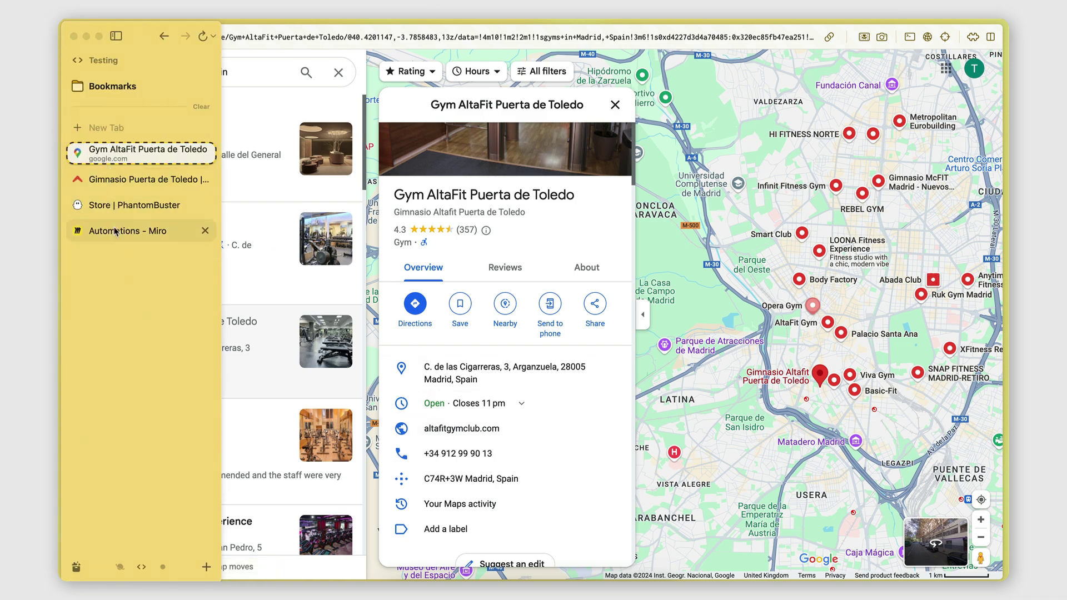
pyautogui.click(112, 207)
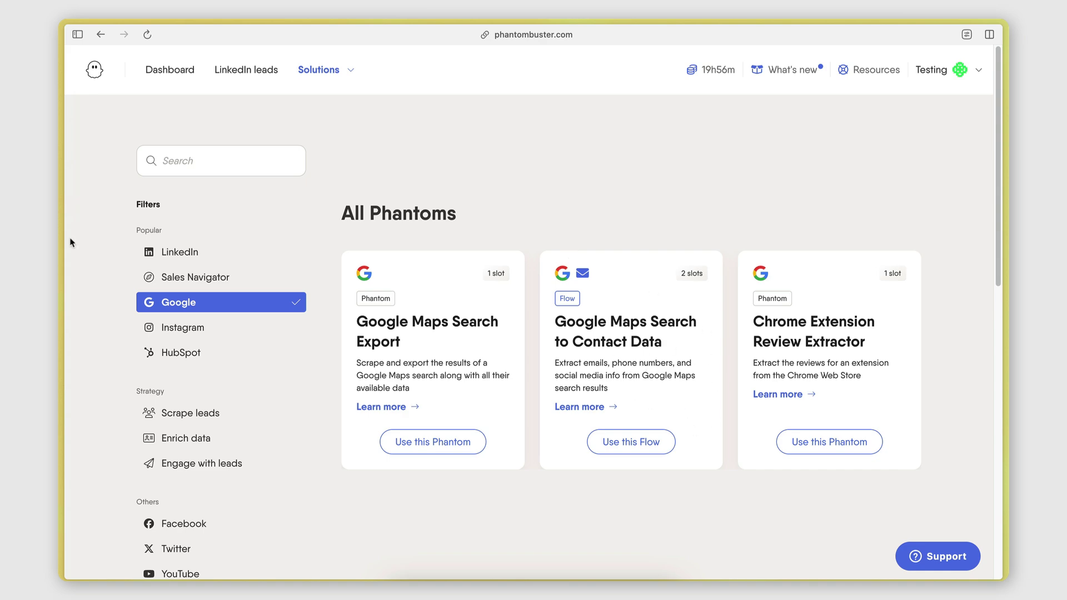
# Check the Google Maps gym page, then come back to the PhantomBuster store.
pyautogui.moveTo(61, 222)
pyautogui.click(137, 154)
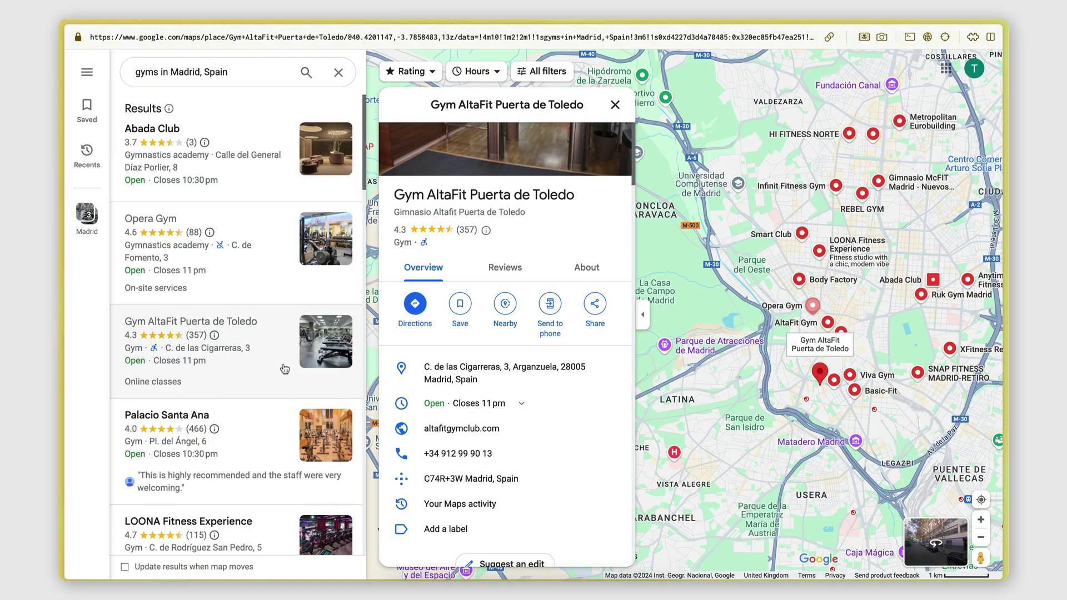
pyautogui.moveTo(62, 238)
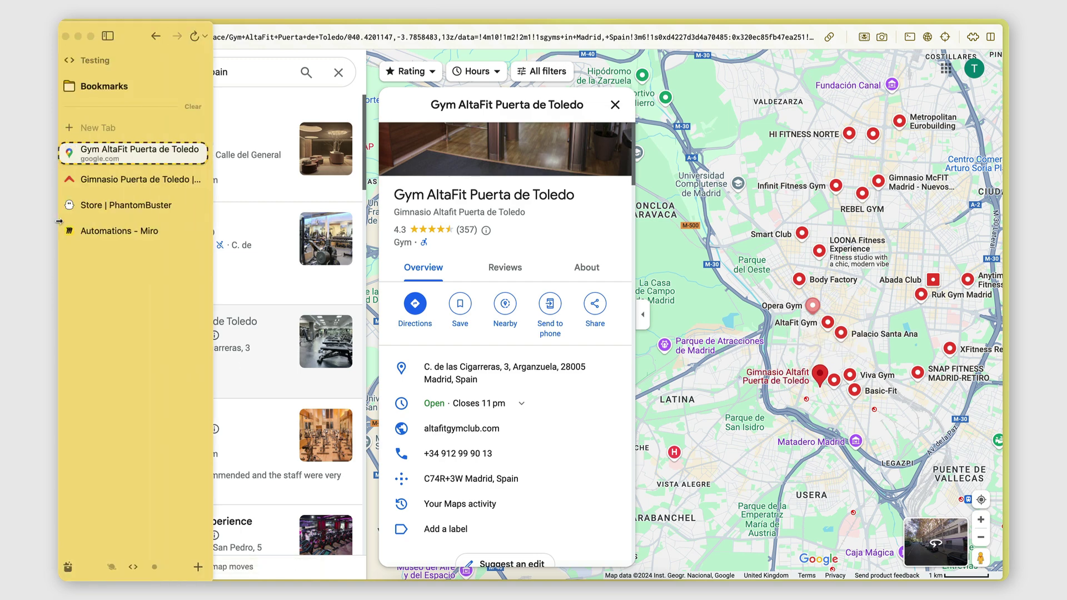
pyautogui.click(120, 204)
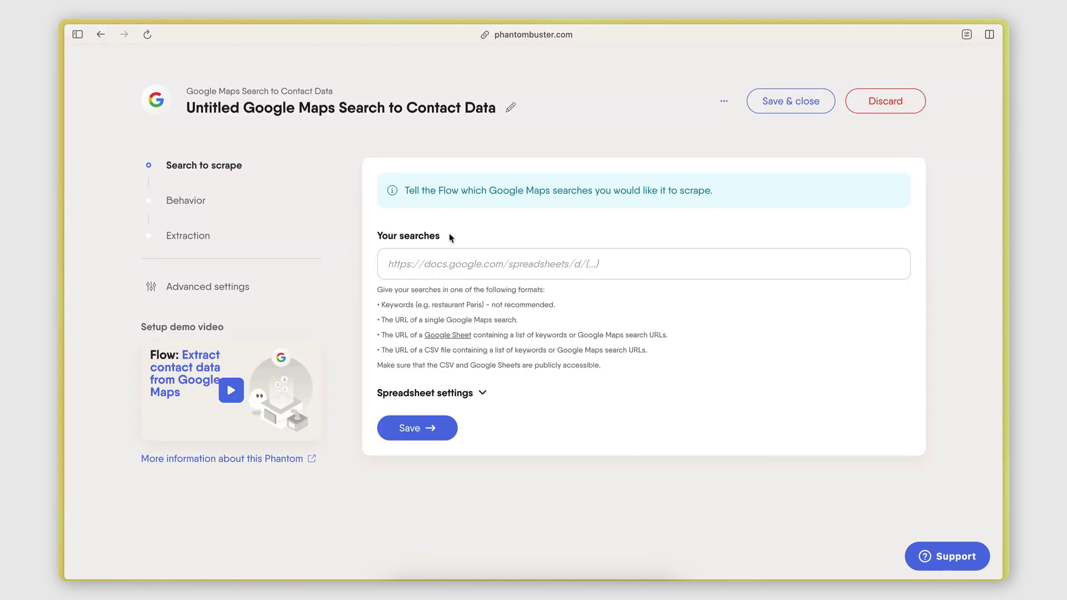
# Rerun the 'gyms in Madrid, Spain' Maps search and copy its results URL.
pyautogui.moveTo(59, 265)
pyautogui.click(107, 154)
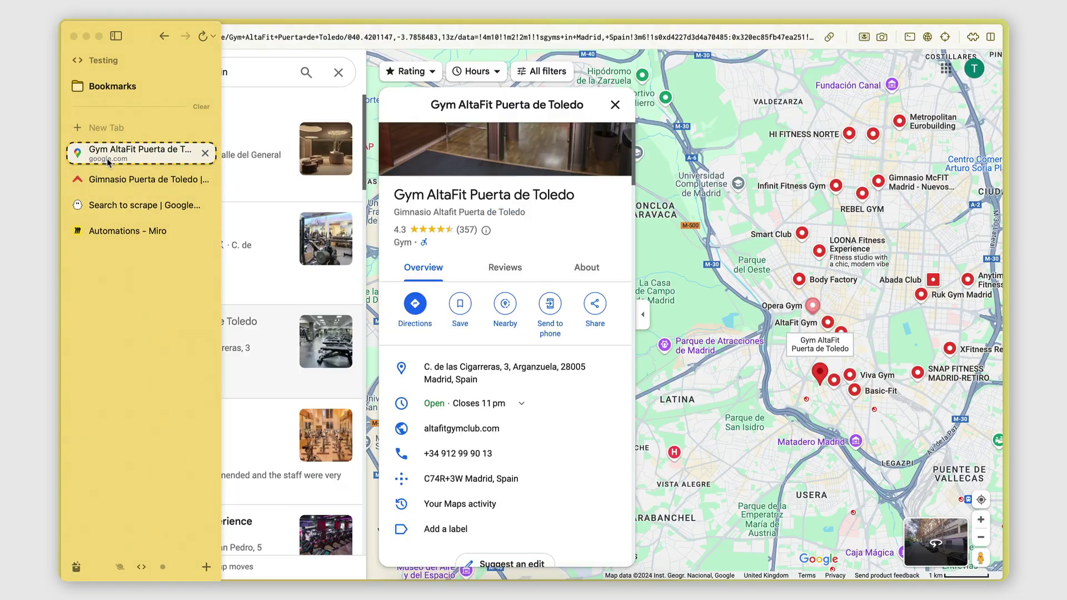
pyautogui.click(261, 71)
pyautogui.press('Return')
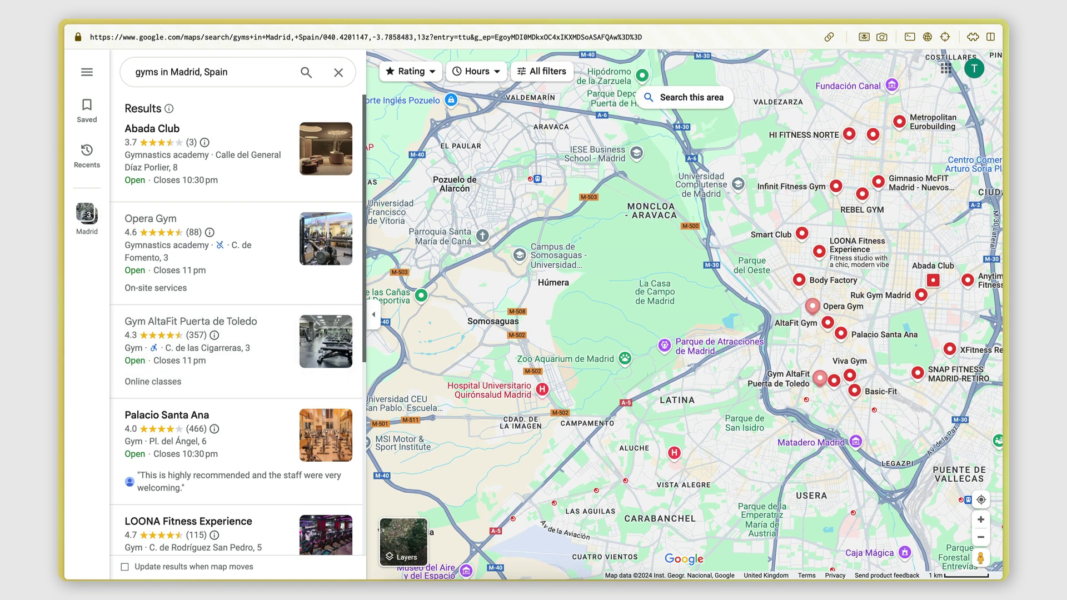
pyautogui.click(830, 37)
# Paste the Maps URL into the flow's 'Your searches' field and save it.
pyautogui.moveTo(62, 211)
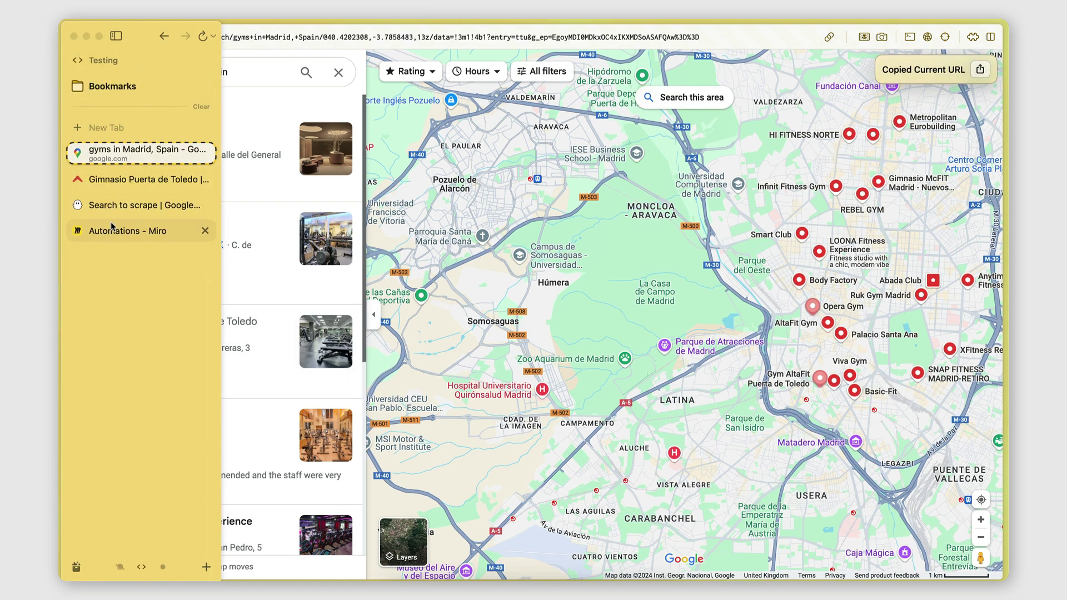
pyautogui.click(127, 205)
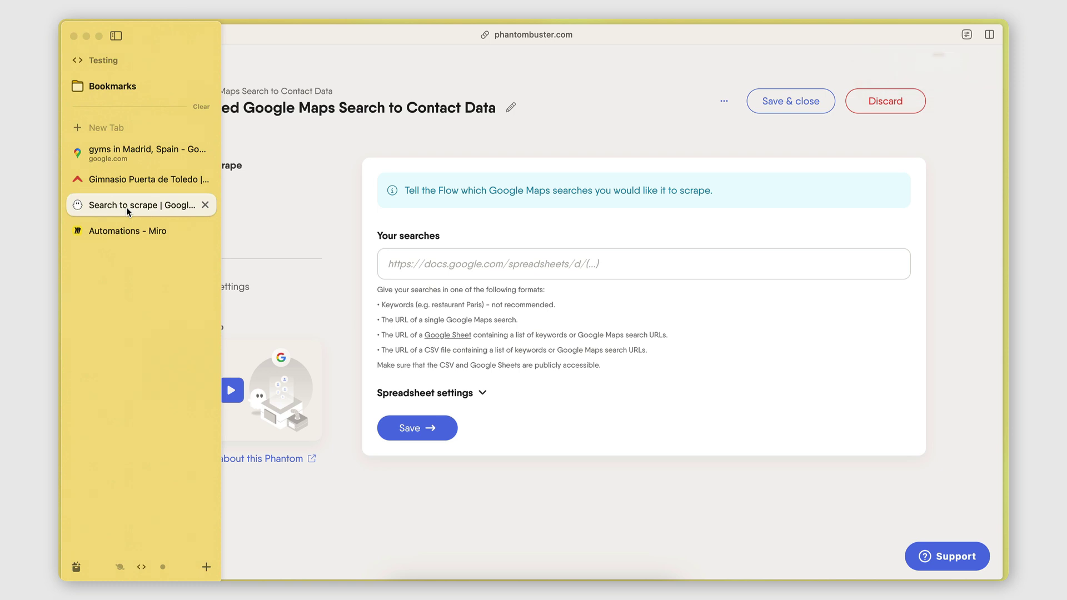
pyautogui.click(511, 266)
pyautogui.press('super+v')
pyautogui.click(584, 347)
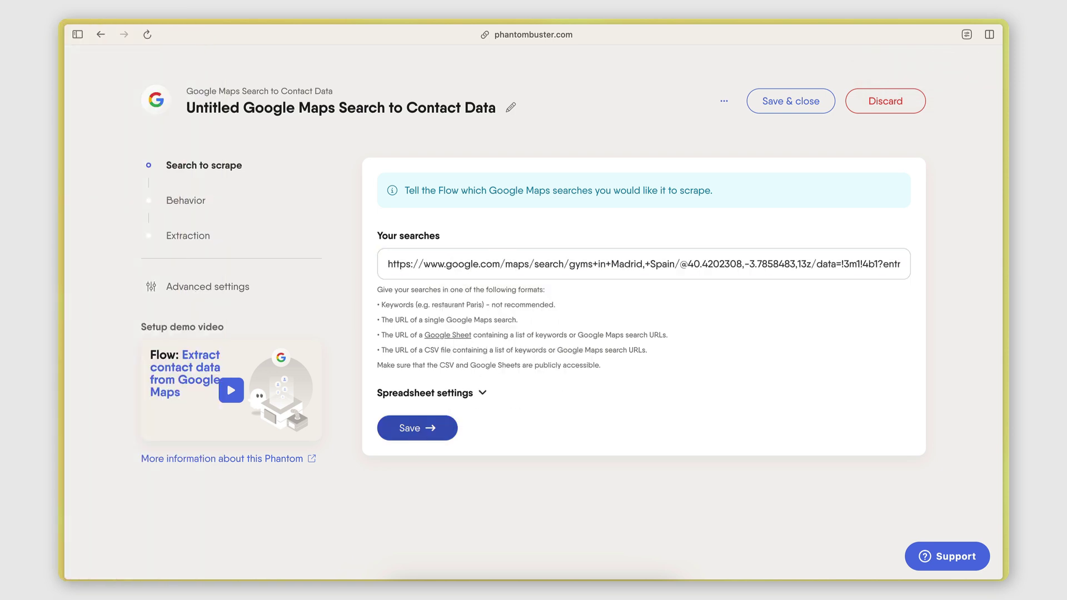
pyautogui.click(418, 434)
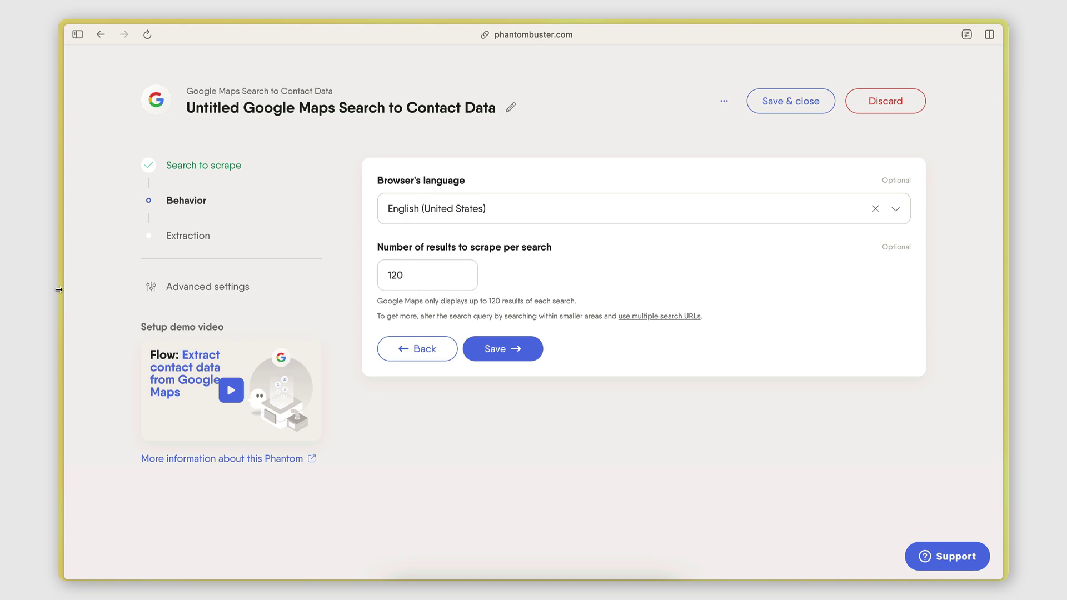
# Look over the Madrid gym search results in Google Maps.
pyautogui.moveTo(59, 289)
pyautogui.click(130, 149)
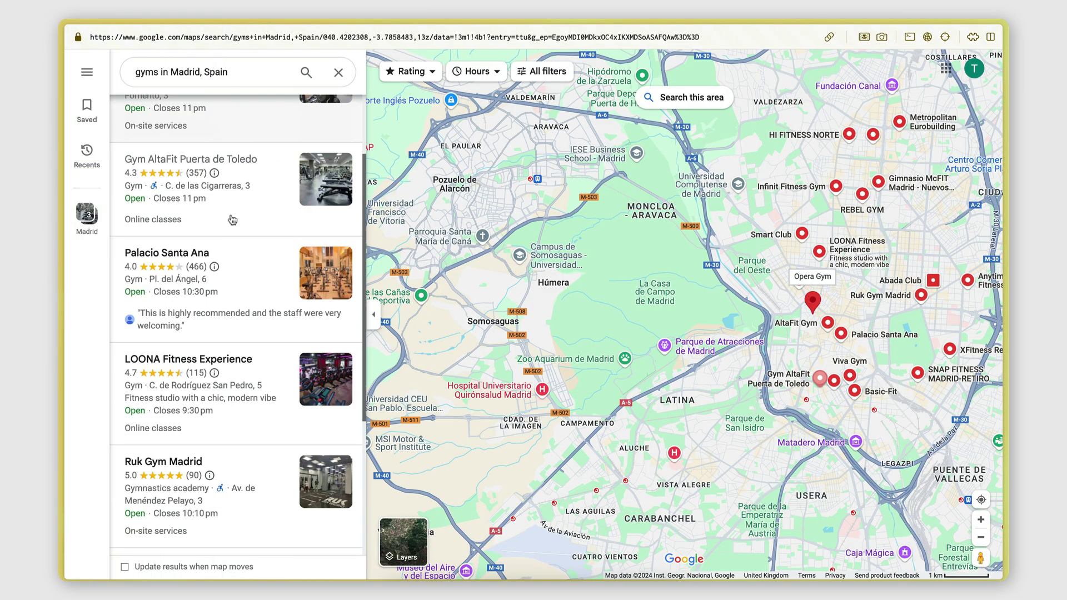
pyautogui.scroll(-15, 232, 220)
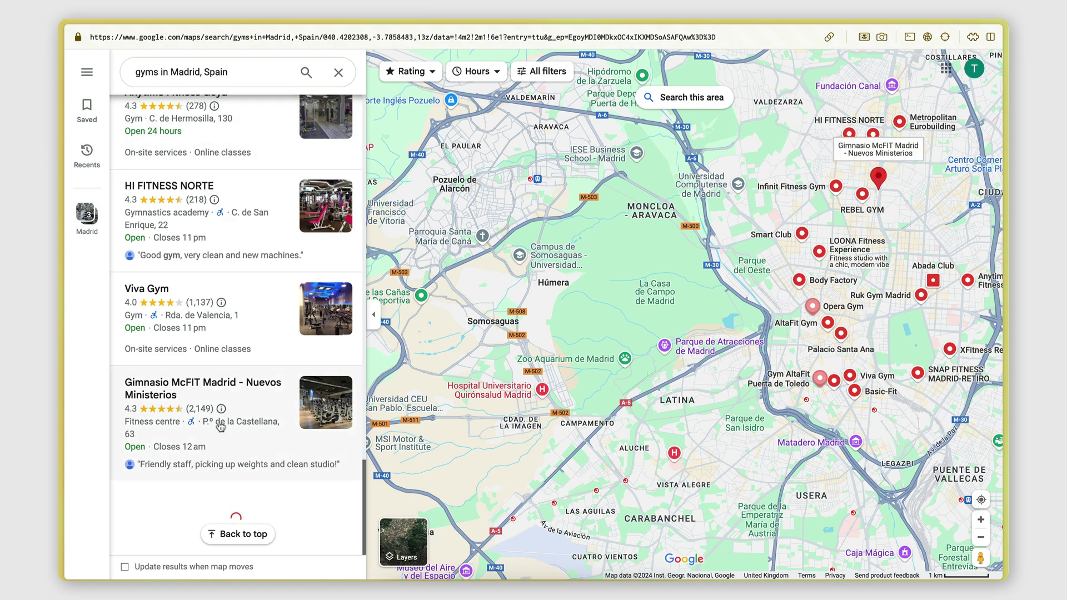
pyautogui.scroll(15, 220, 427)
# Keep 120 results to scrape per search and save the Behavior settings.
pyautogui.moveTo(61, 278)
pyautogui.click(120, 206)
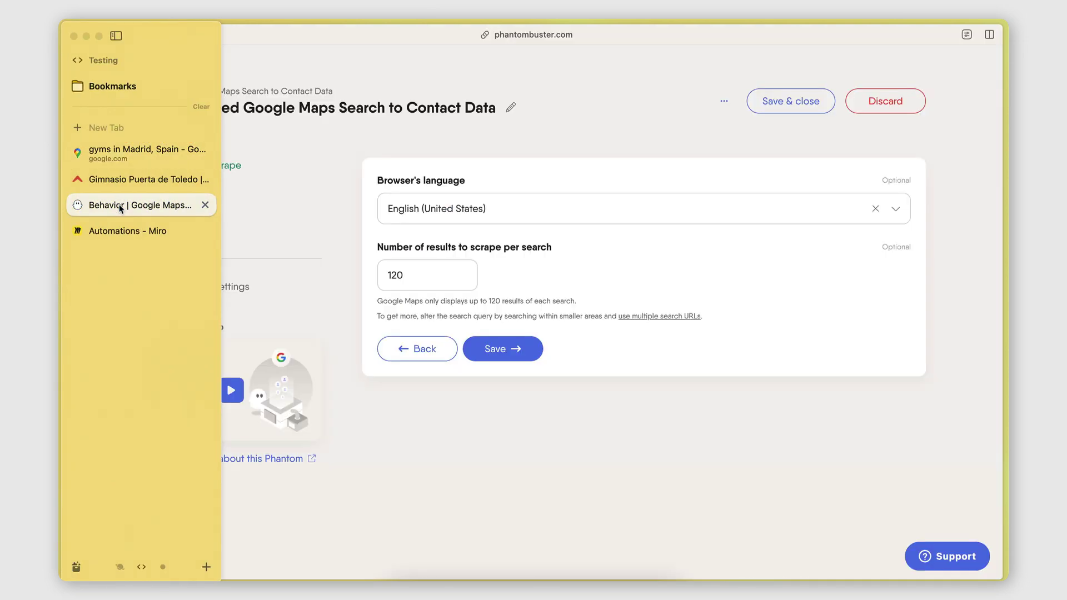
pyautogui.doubleClick(414, 276)
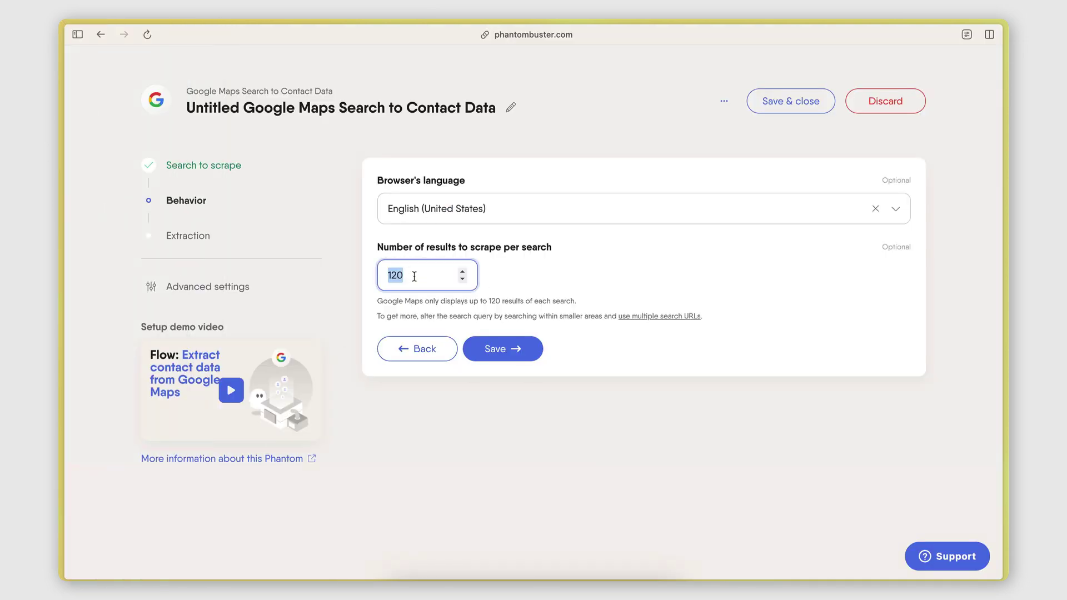
pyautogui.click(414, 303)
pyautogui.click(403, 284)
pyautogui.click(454, 326)
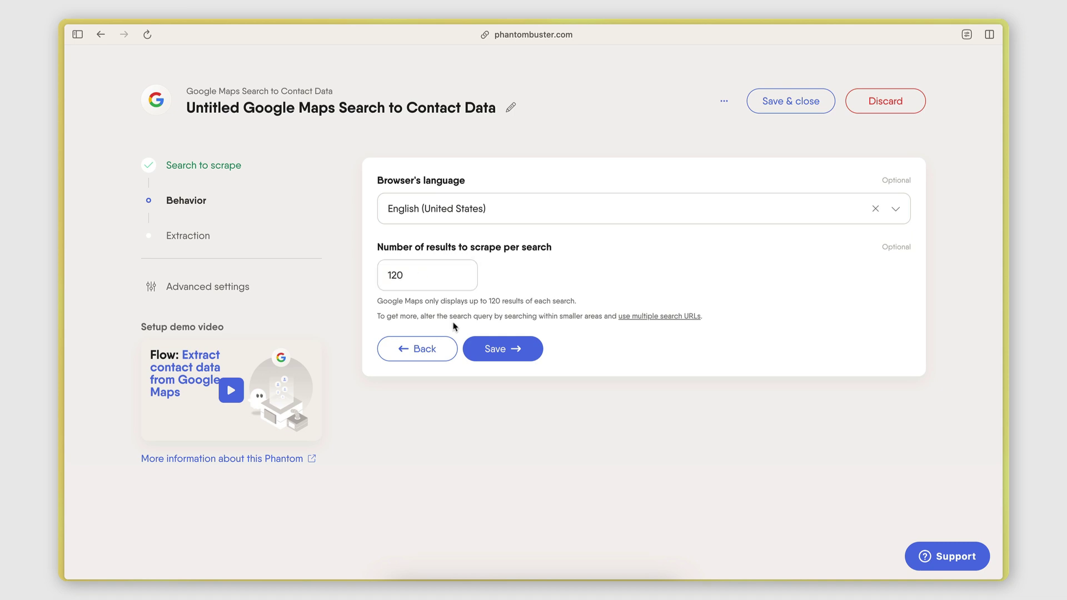
pyautogui.click(490, 348)
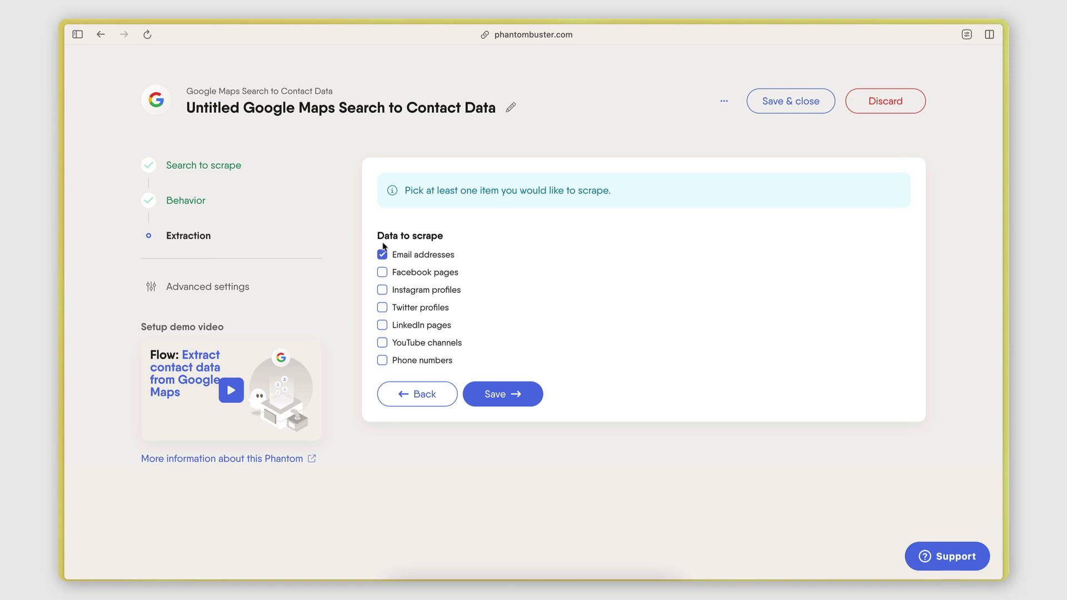
# Add Facebook, Instagram, Twitter, LinkedIn and YouTube to the data to scrape.
pyautogui.click(383, 272)
pyautogui.click(383, 290)
pyautogui.click(382, 307)
pyautogui.click(382, 325)
pyautogui.click(383, 343)
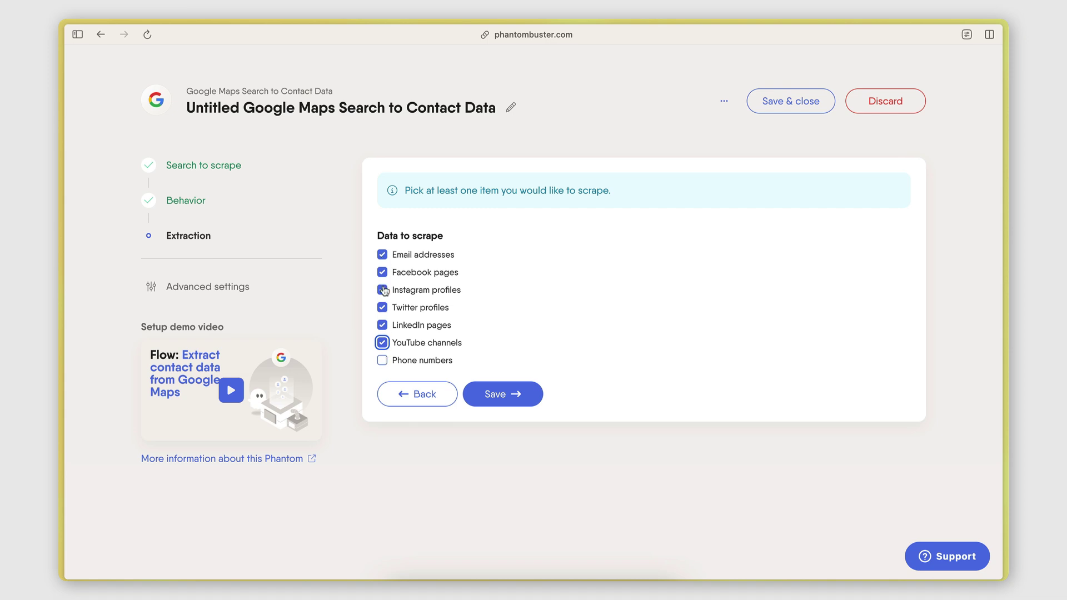
# Include phone numbers, swapping the United States format for Spain's.
pyautogui.click(383, 361)
pyautogui.scroll(-3, 404, 405)
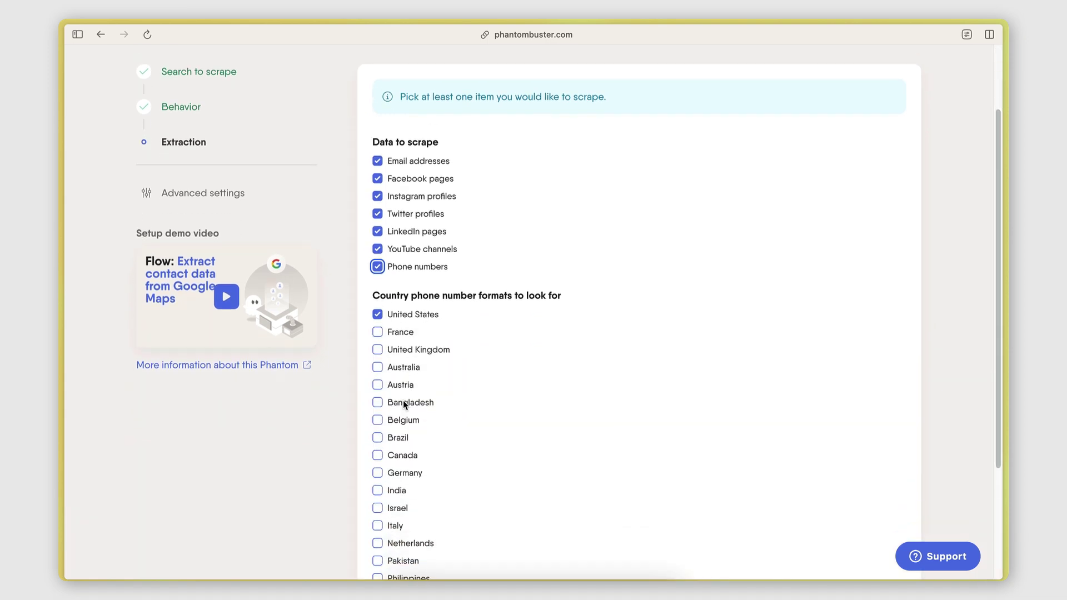
pyautogui.scroll(-3, 404, 405)
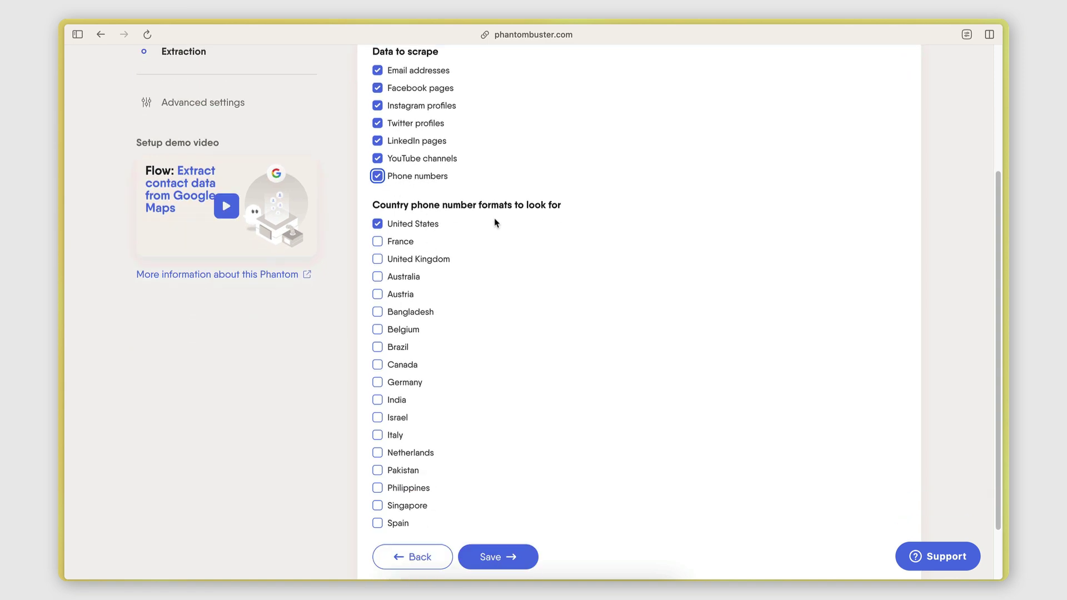
pyautogui.click(377, 225)
pyautogui.scroll(-1, 446, 342)
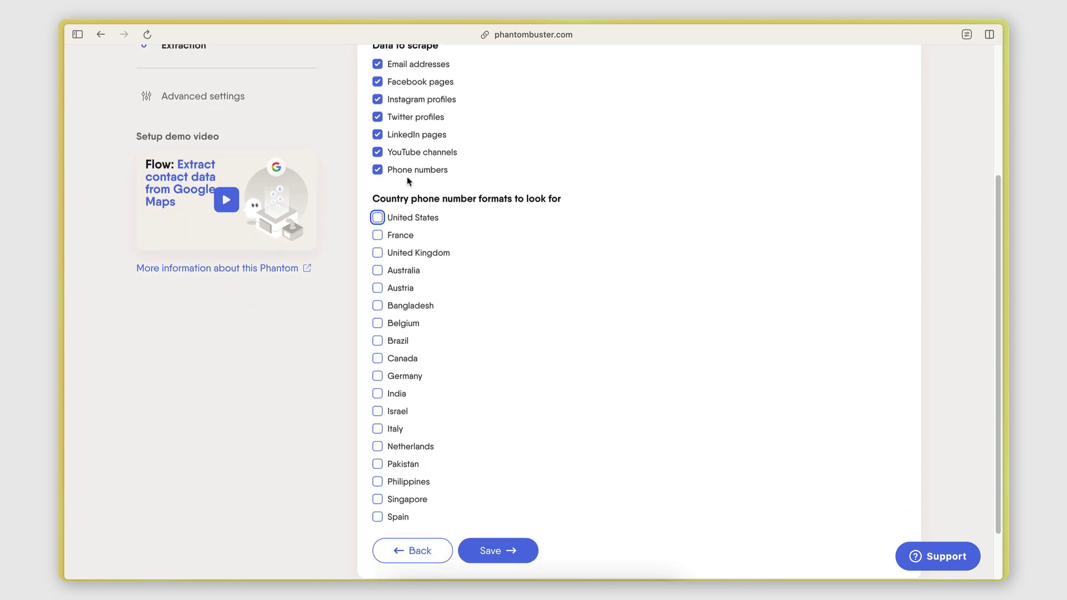
pyautogui.click(378, 529)
pyautogui.scroll(-2, 538, 474)
# Save the extraction settings and switch the Google Maps flow on.
pyautogui.click(490, 484)
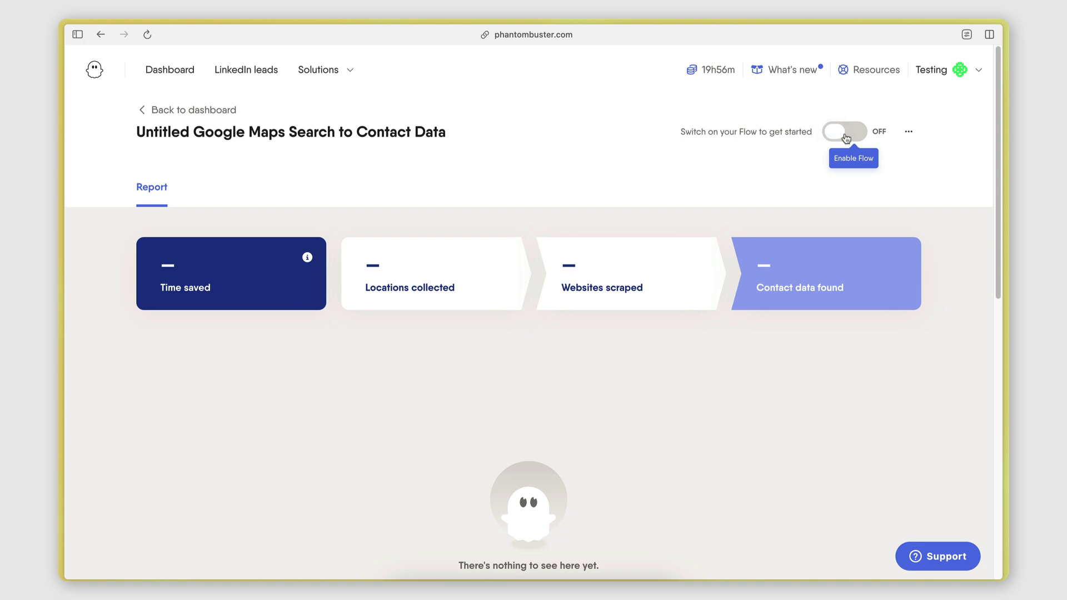
pyautogui.click(844, 133)
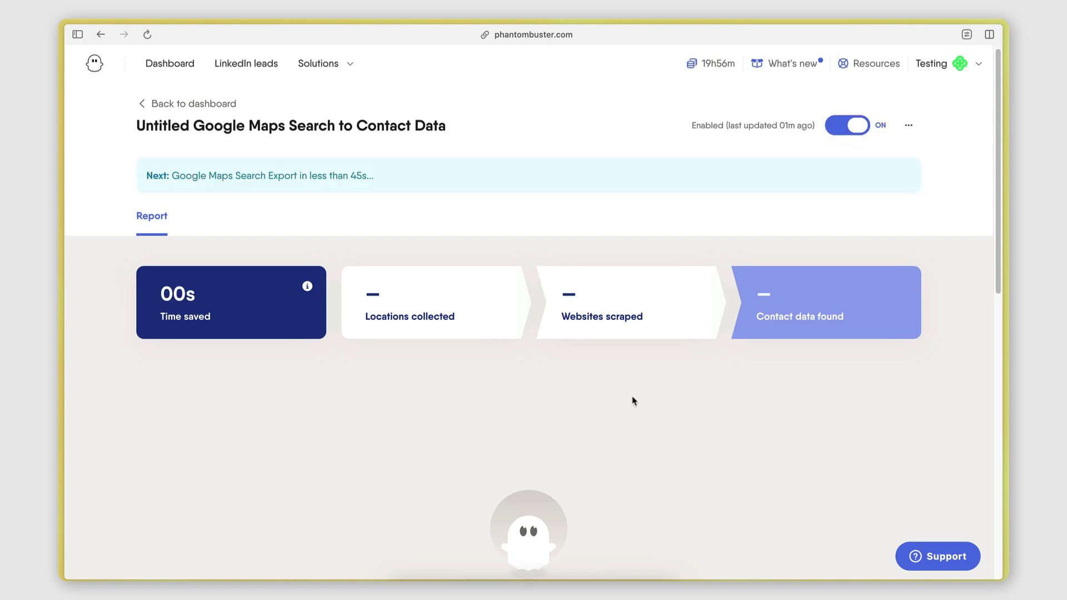
pyautogui.moveTo(60, 249)
pyautogui.click(125, 230)
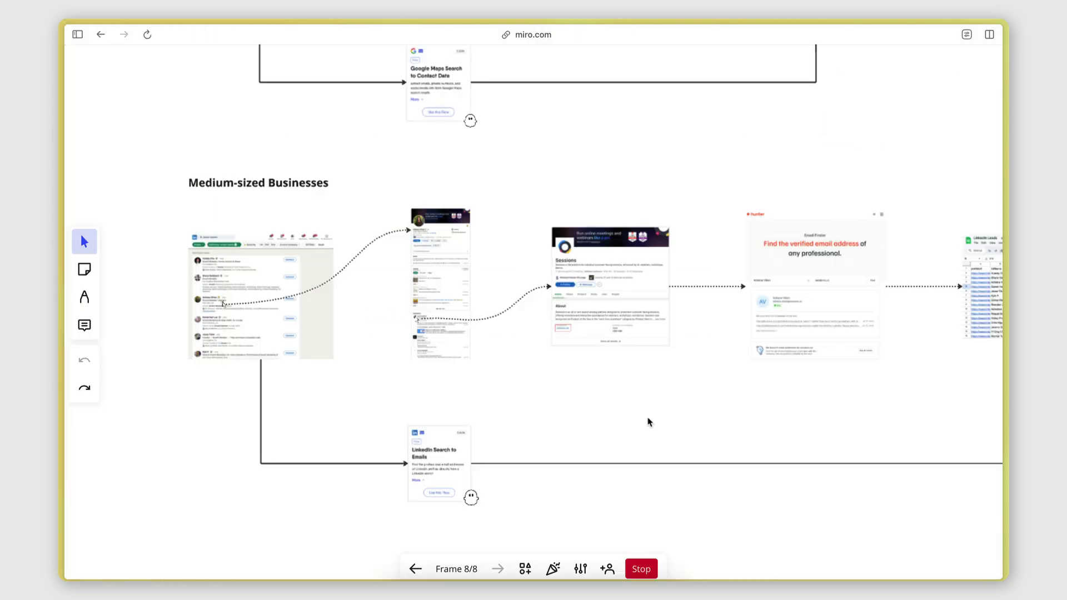
pyautogui.scroll(-3, 649, 421)
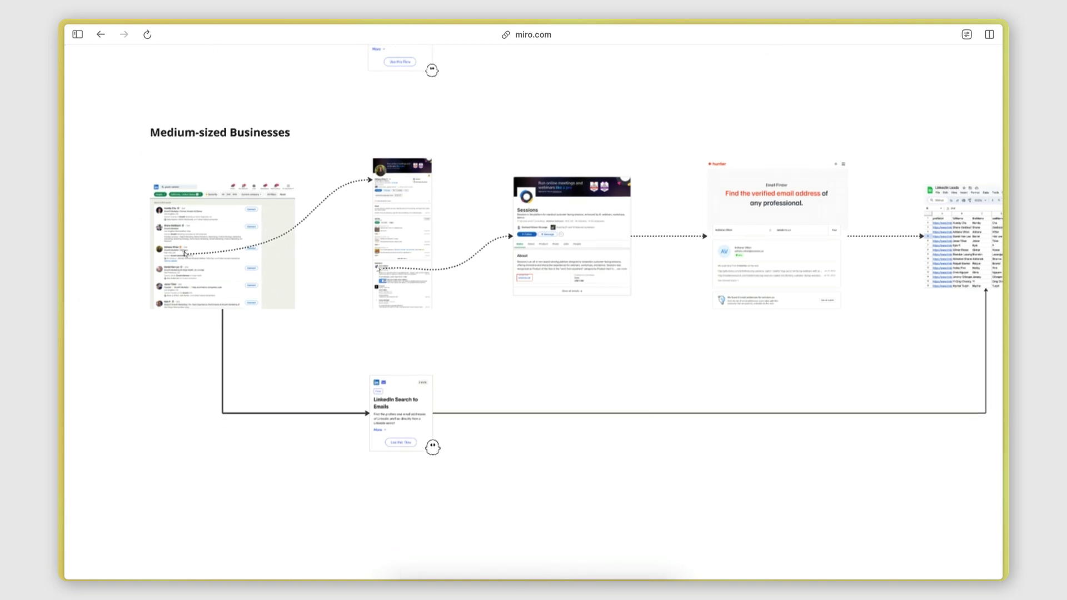
pyautogui.scroll(3, 289, 411)
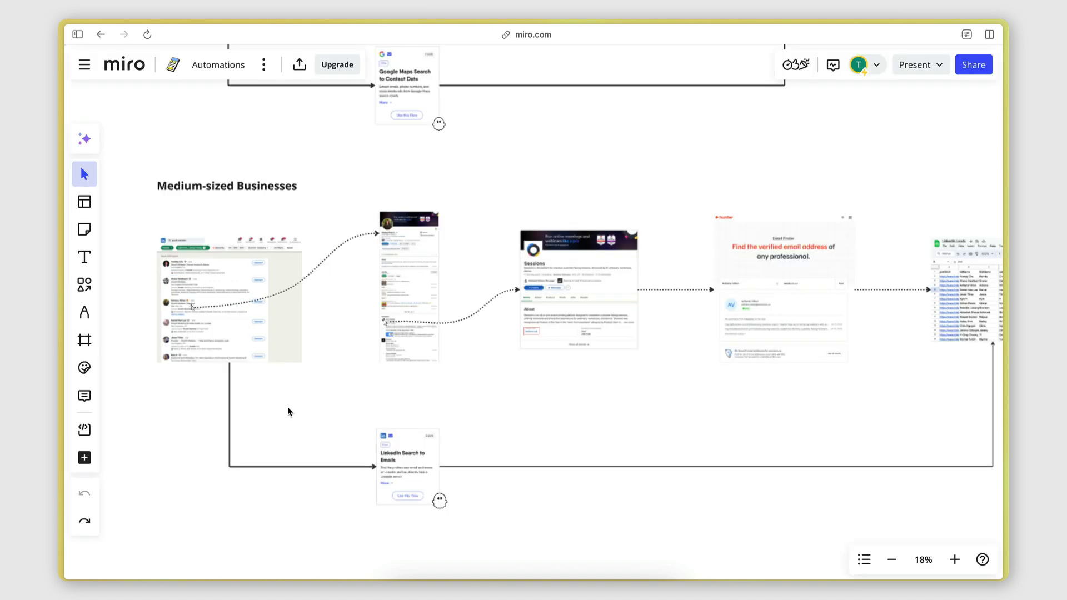
pyautogui.scroll(2, 288, 412)
pyautogui.scroll(8, 238, 357)
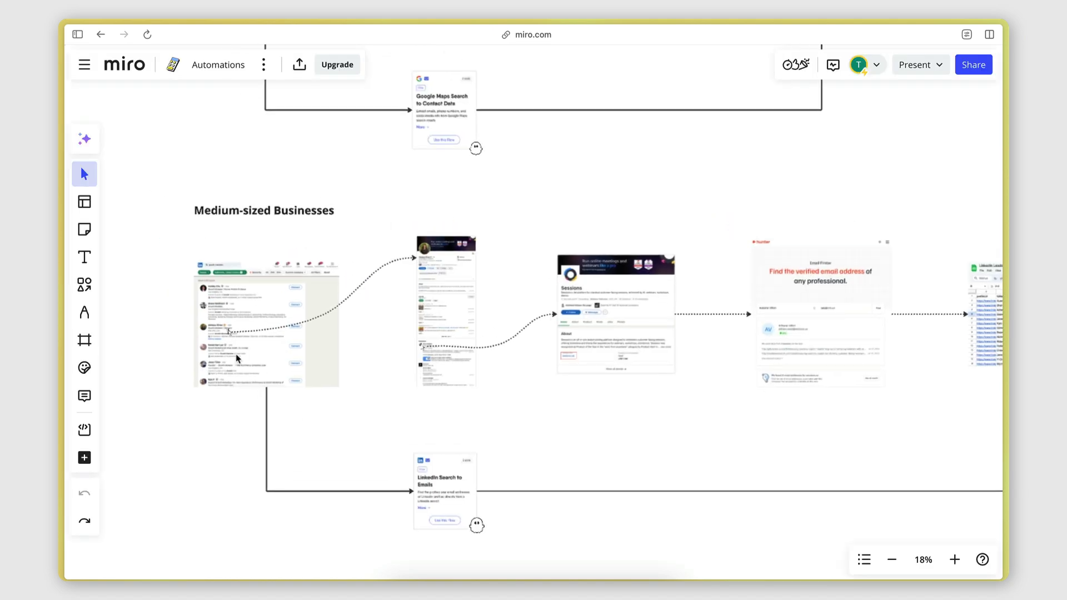
pyautogui.scroll(8, 225, 349)
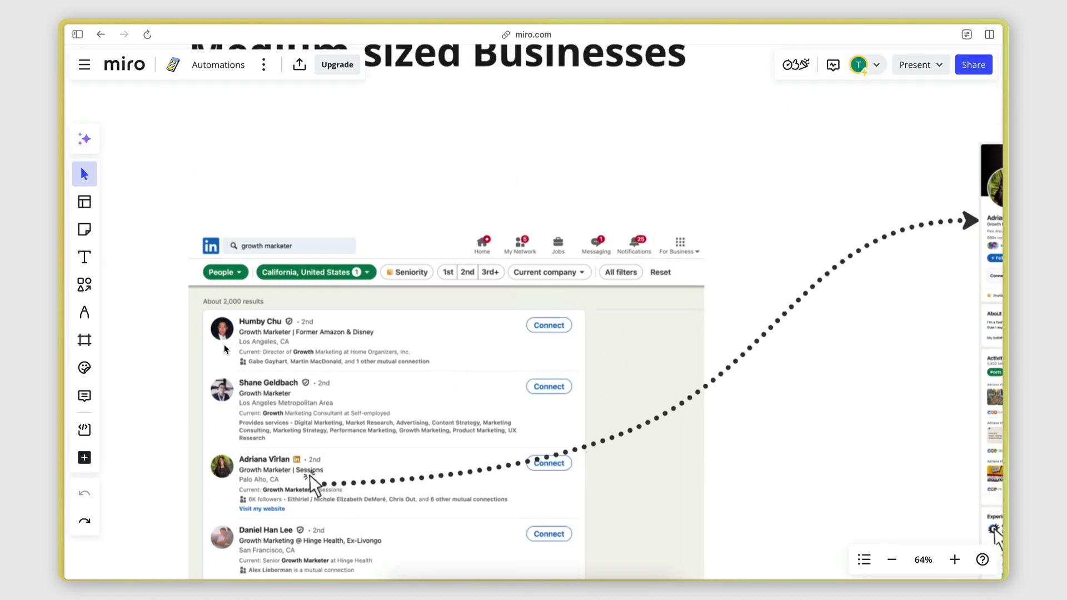
pyautogui.scroll(-1, 224, 350)
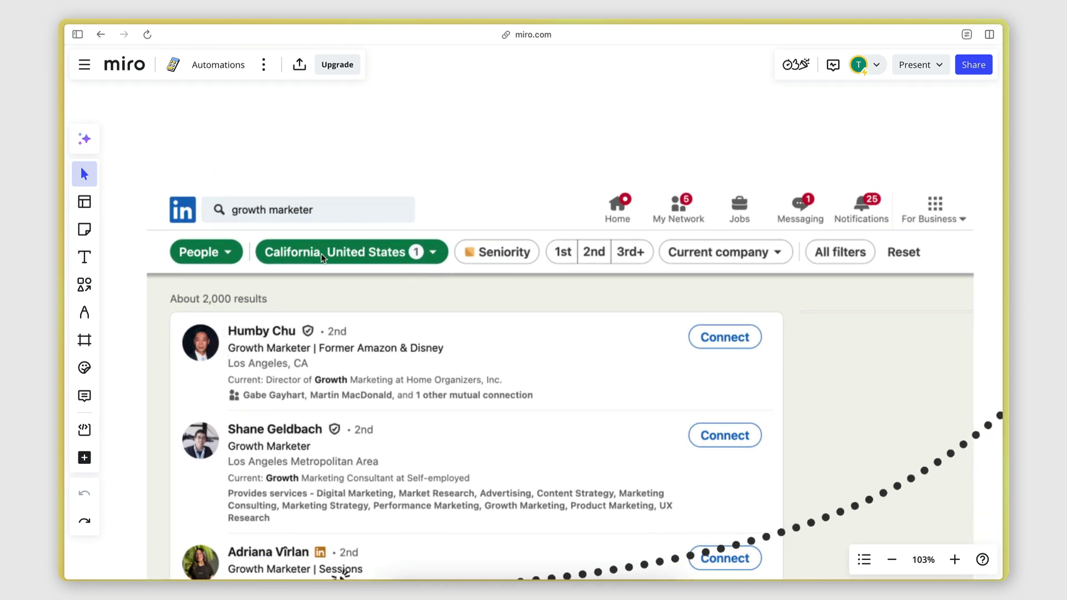
pyautogui.scroll(-5, 393, 354)
pyautogui.scroll(1, 392, 355)
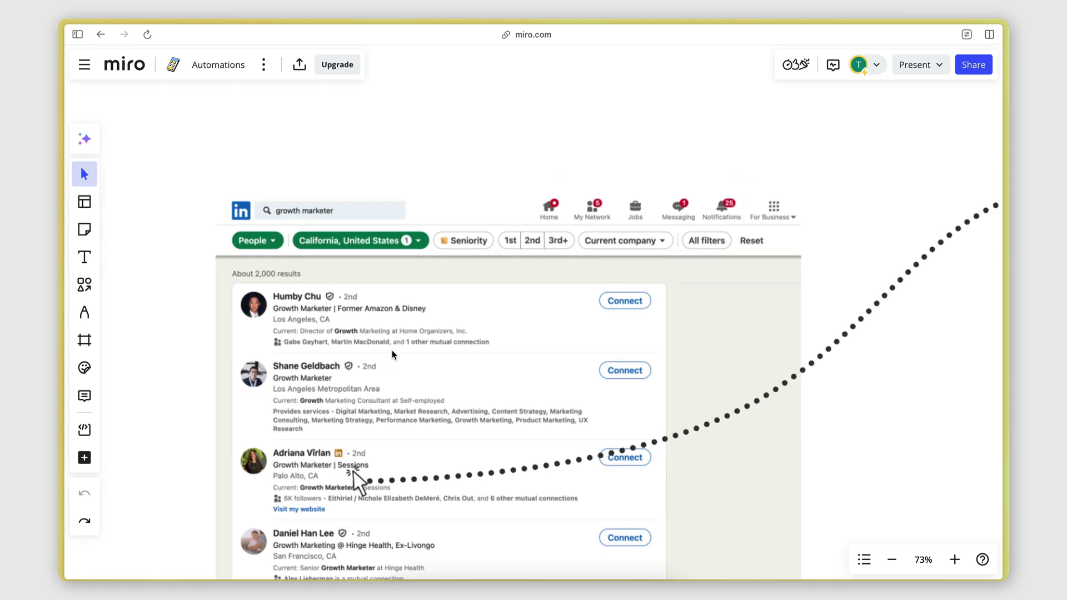
pyautogui.scroll(3, 264, 220)
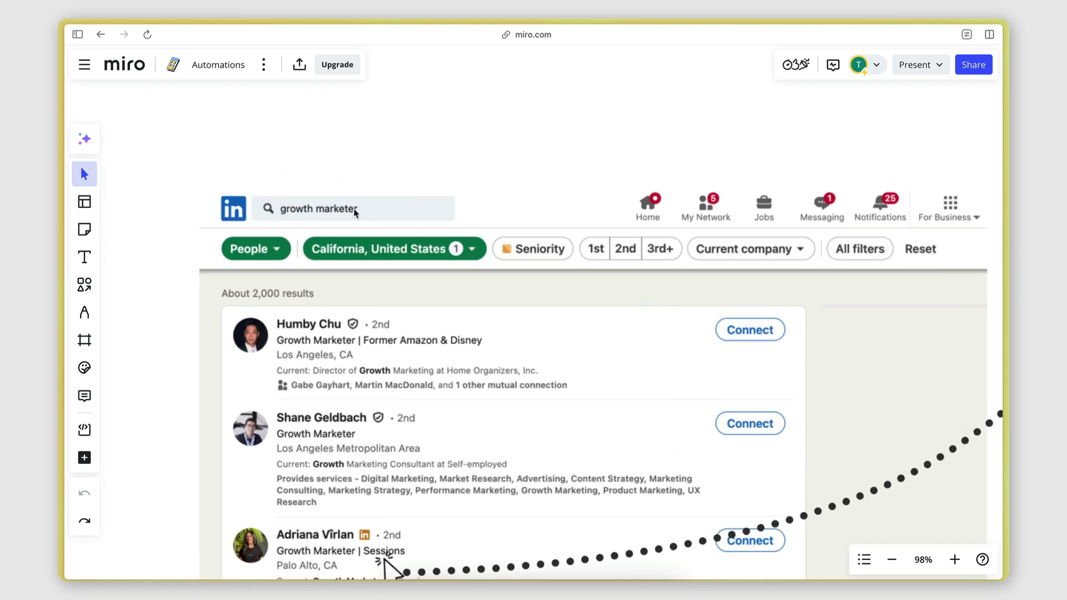
pyautogui.scroll(-2, 389, 223)
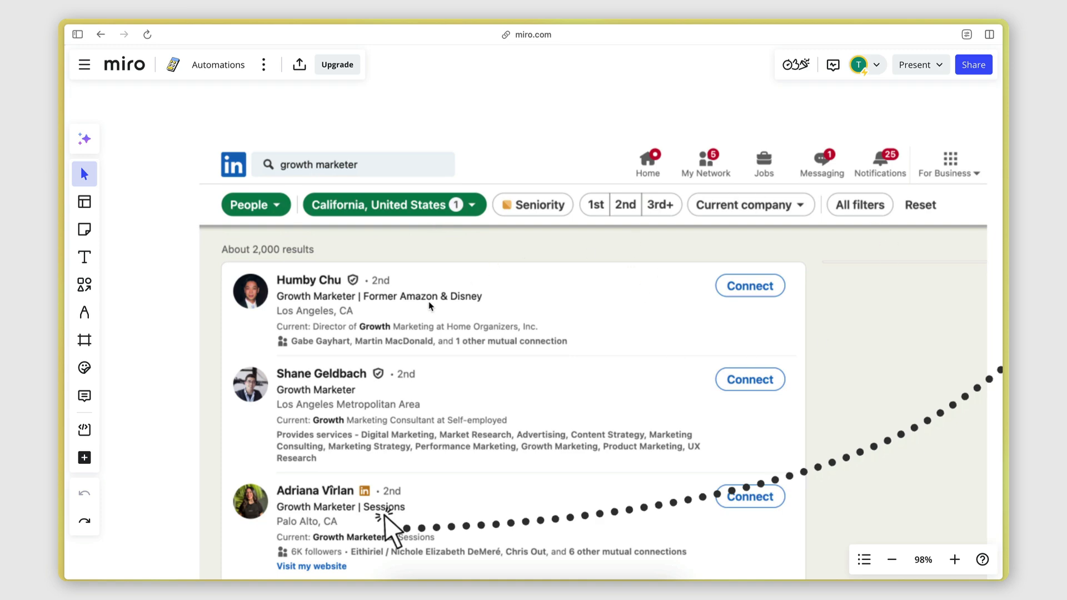
pyautogui.scroll(-3, 411, 320)
pyautogui.scroll(2, 315, 234)
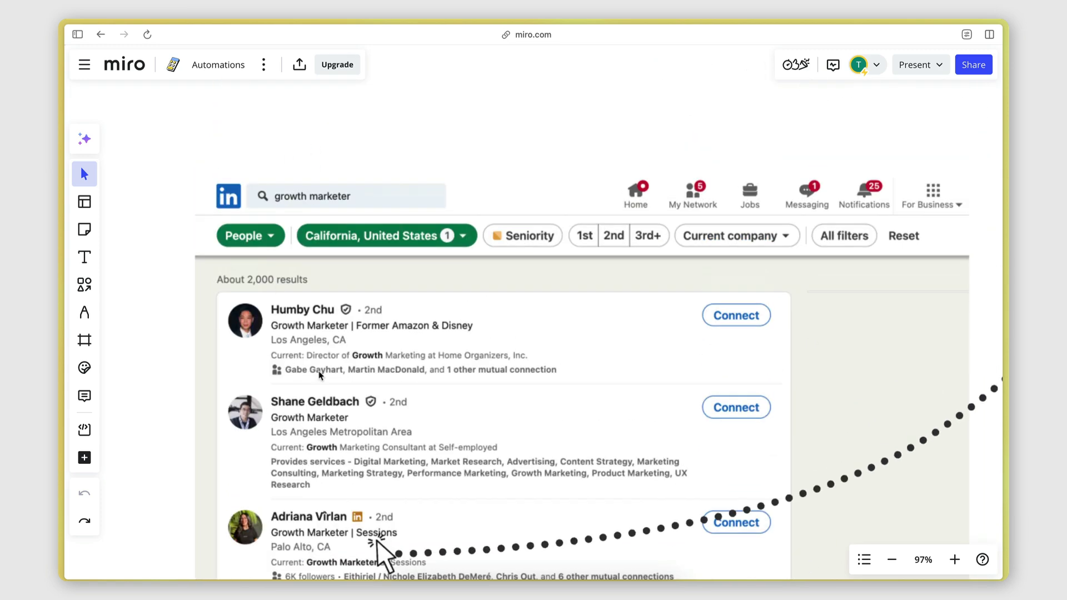
pyautogui.scroll(-3, 339, 400)
pyautogui.scroll(3, 349, 445)
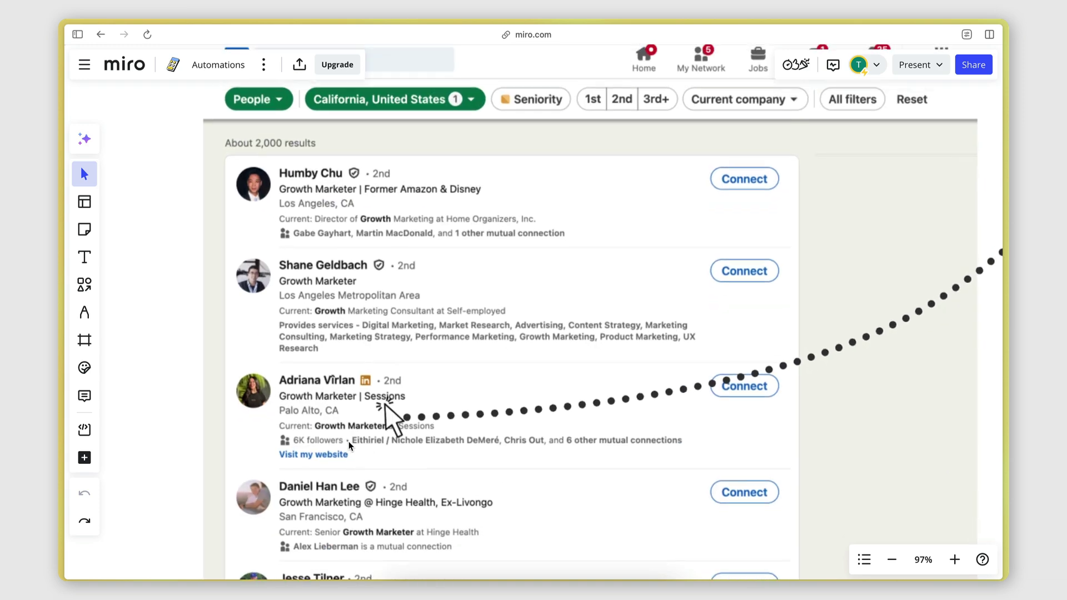
pyautogui.scroll(-5, 397, 458)
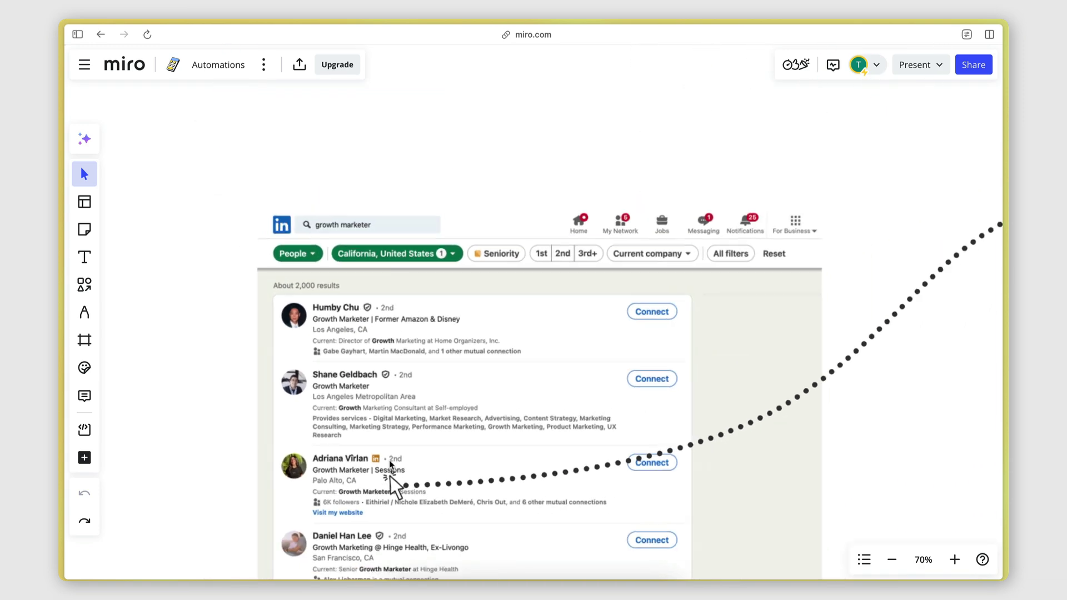
pyautogui.scroll(2, 345, 215)
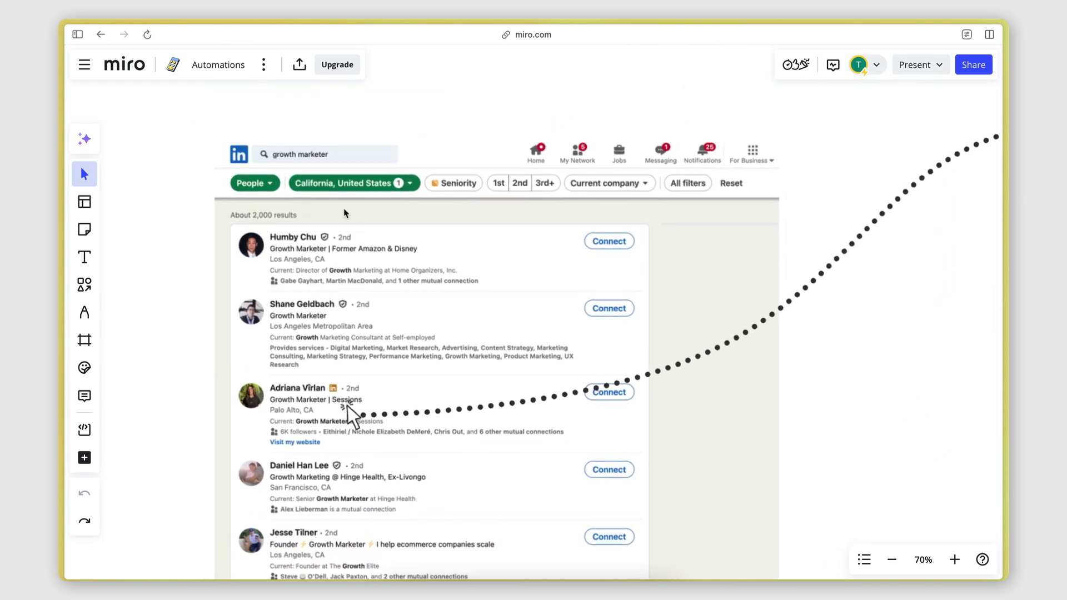
# Pan and zoom across the Medium-sized Businesses flow onto the 2-slot LinkedIn Search to Emails card.
pyautogui.hscroll(10, 255, 437)
pyautogui.hscroll(5, 255, 438)
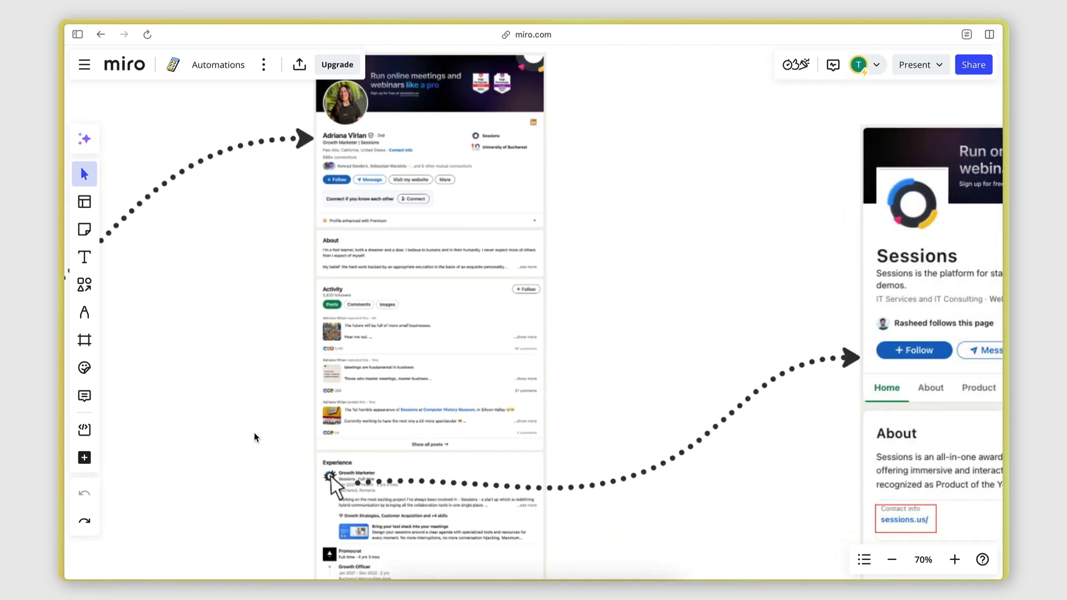
pyautogui.scroll(5, 353, 267)
pyautogui.scroll(1, 391, 221)
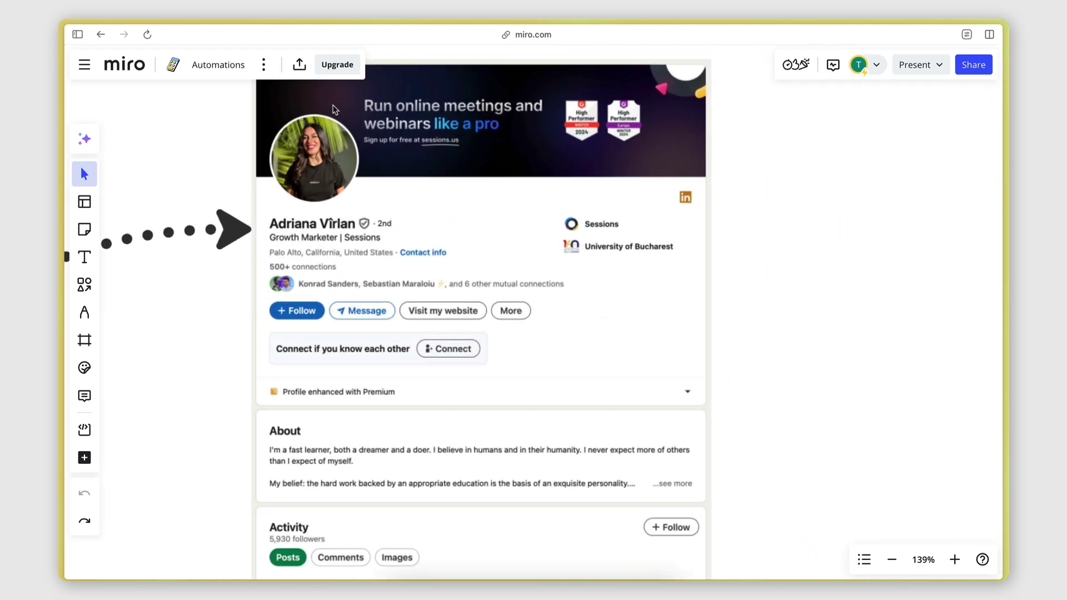
pyautogui.scroll(-10, 298, 261)
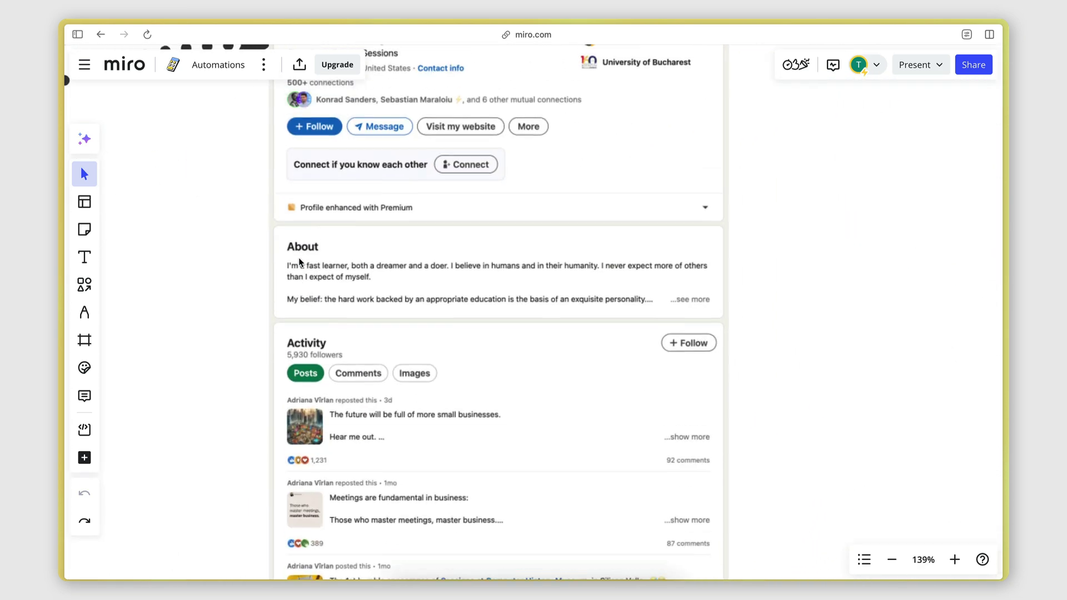
pyautogui.scroll(-1, 298, 258)
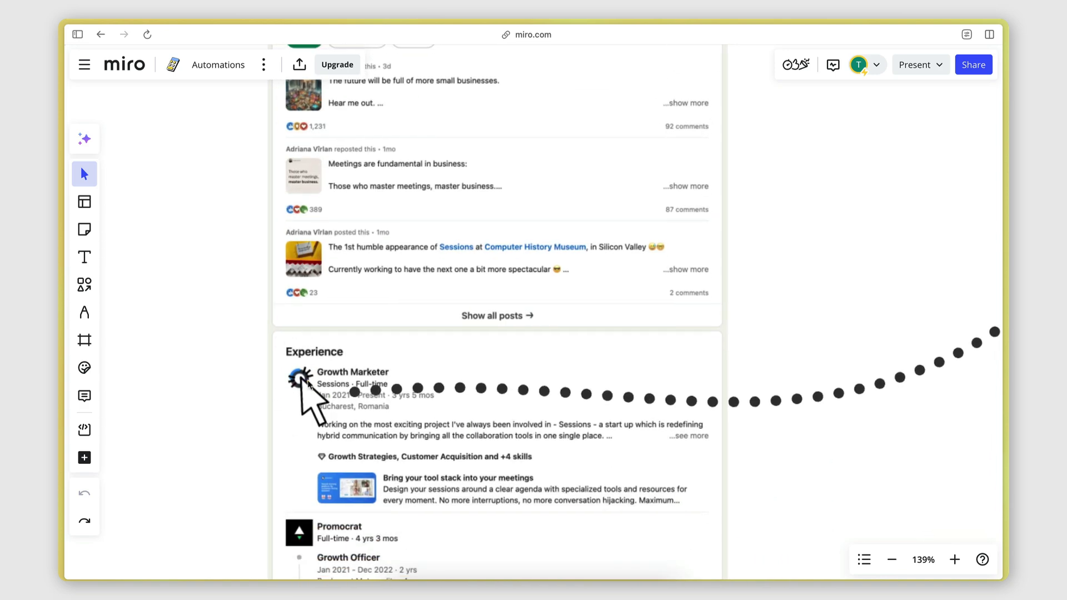
pyautogui.scroll(-1, 309, 390)
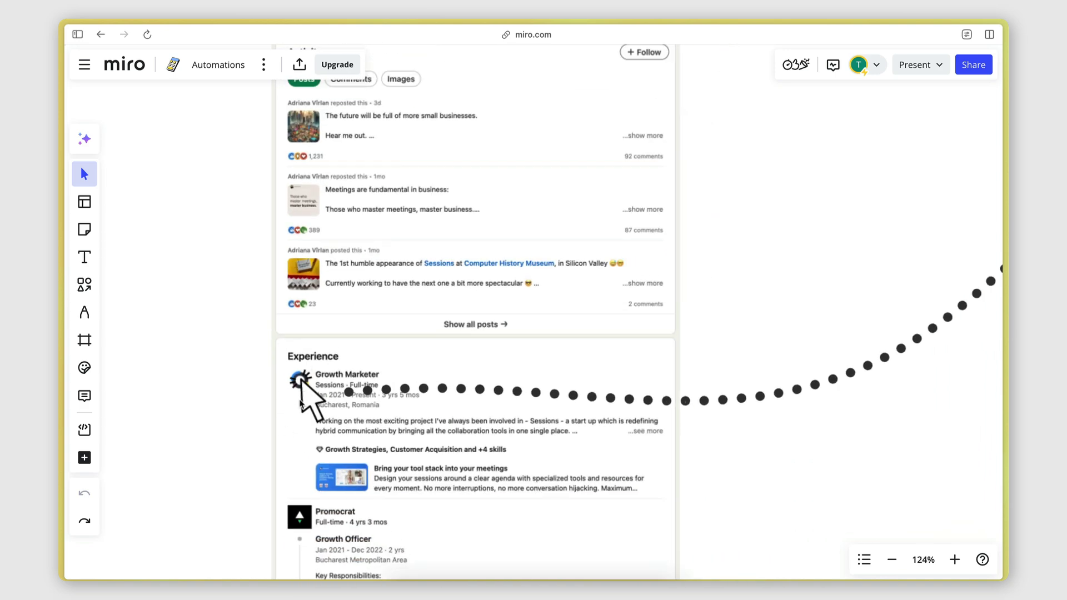
pyautogui.hscroll(2, 301, 383)
pyautogui.scroll(3, 226, 389)
pyautogui.hscroll(-2, 185, 388)
pyautogui.hscroll(8, 245, 389)
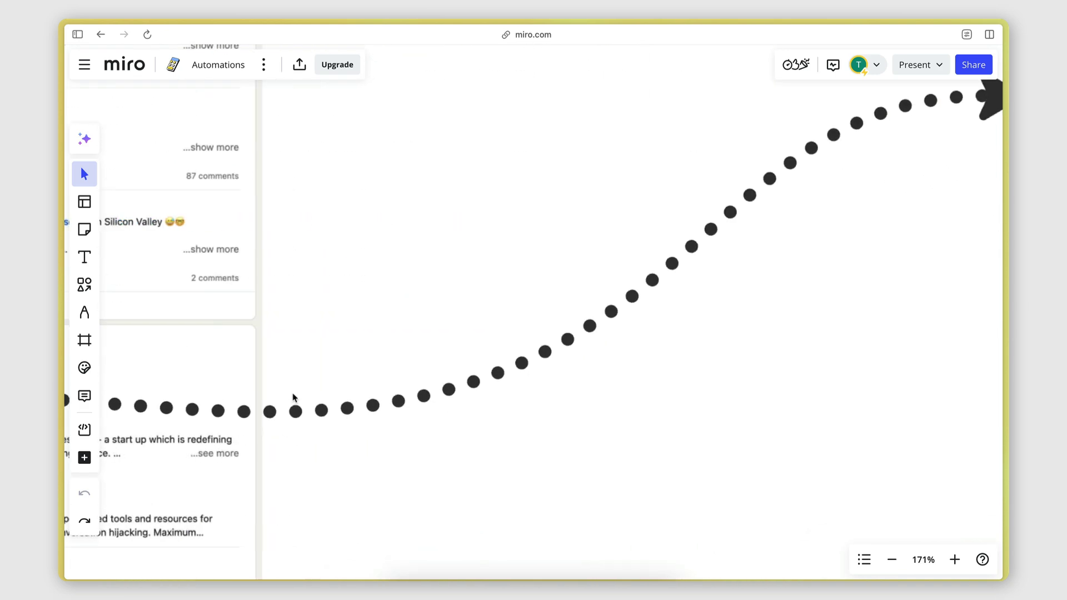
pyautogui.scroll(-2, 295, 398)
pyautogui.hscroll(8, 291, 396)
pyautogui.scroll(-2, 286, 395)
pyautogui.scroll(-1, 288, 400)
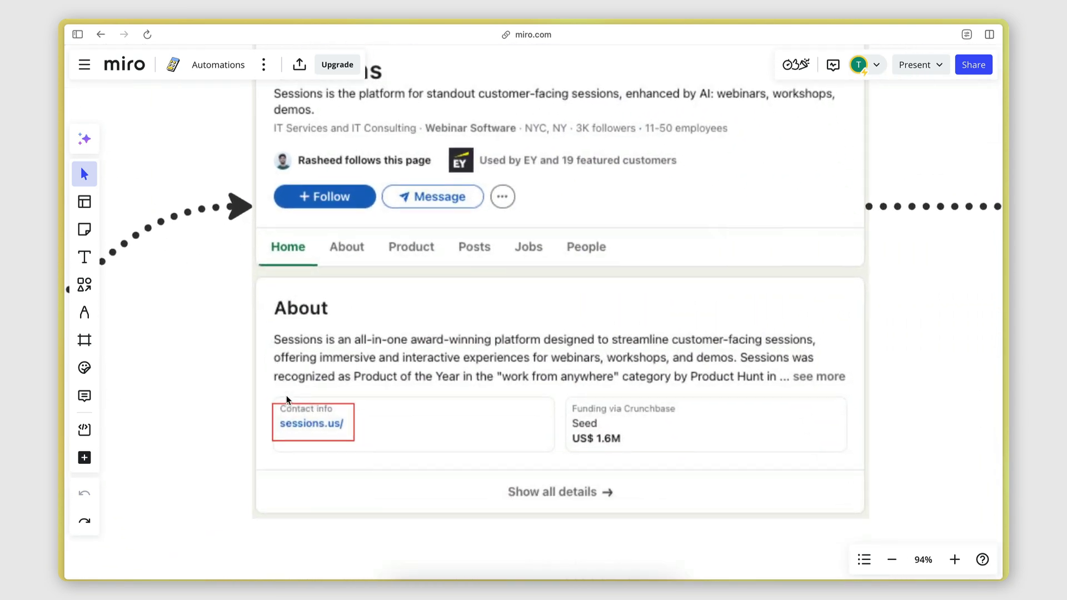
pyautogui.scroll(1, 290, 414)
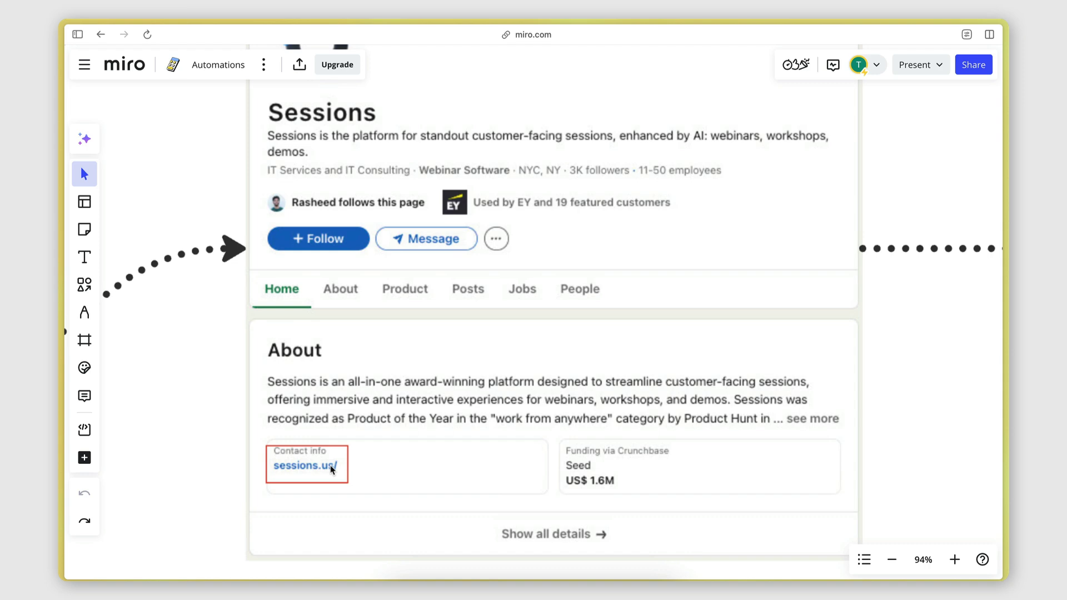
pyautogui.scroll(-3, 330, 465)
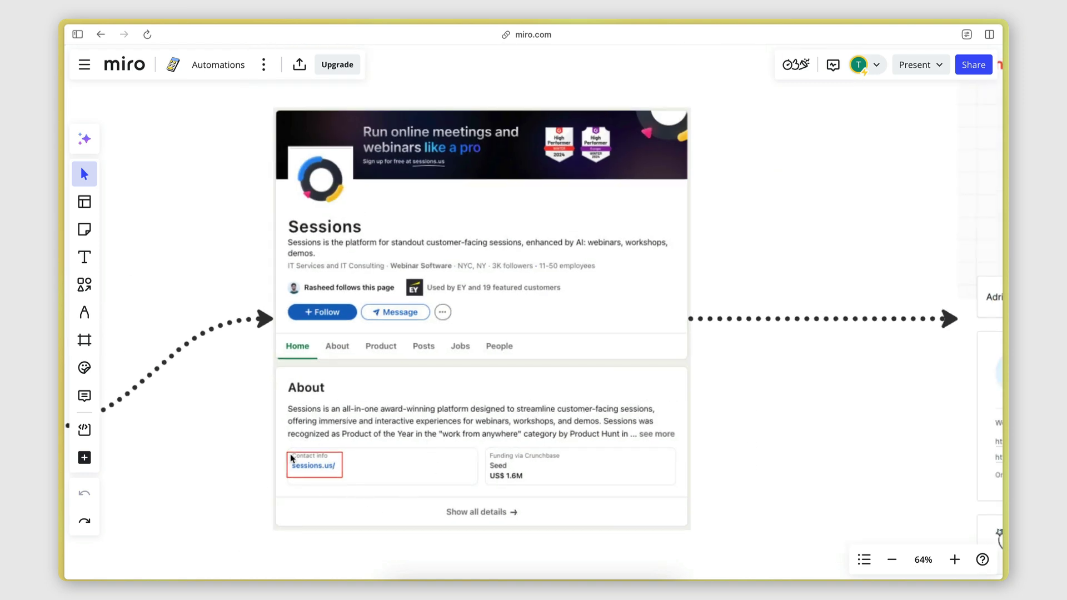
pyautogui.hscroll(10, 326, 468)
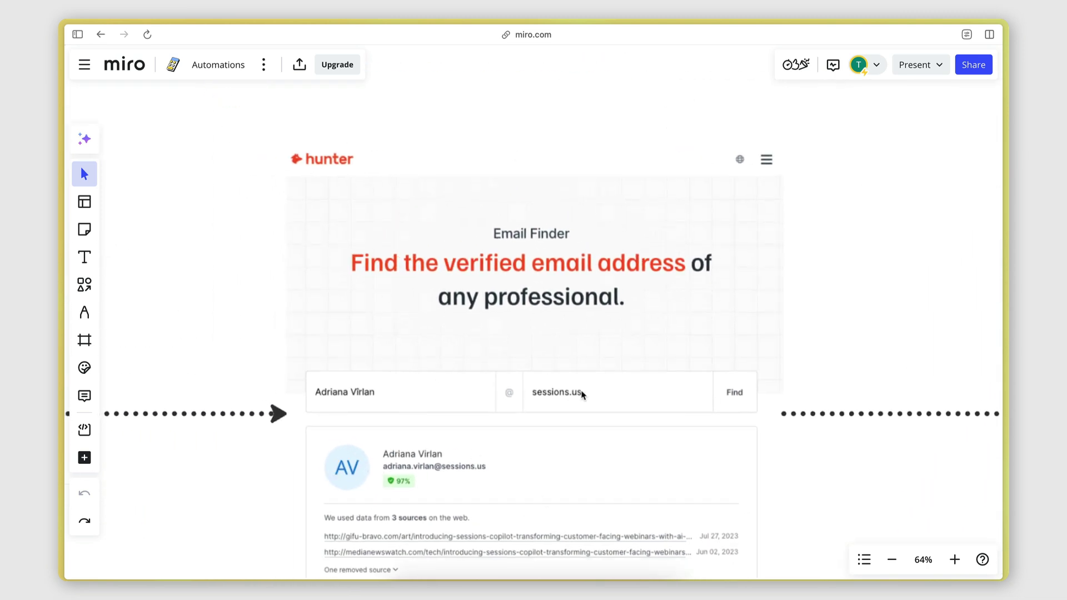
pyautogui.scroll(-2, 582, 394)
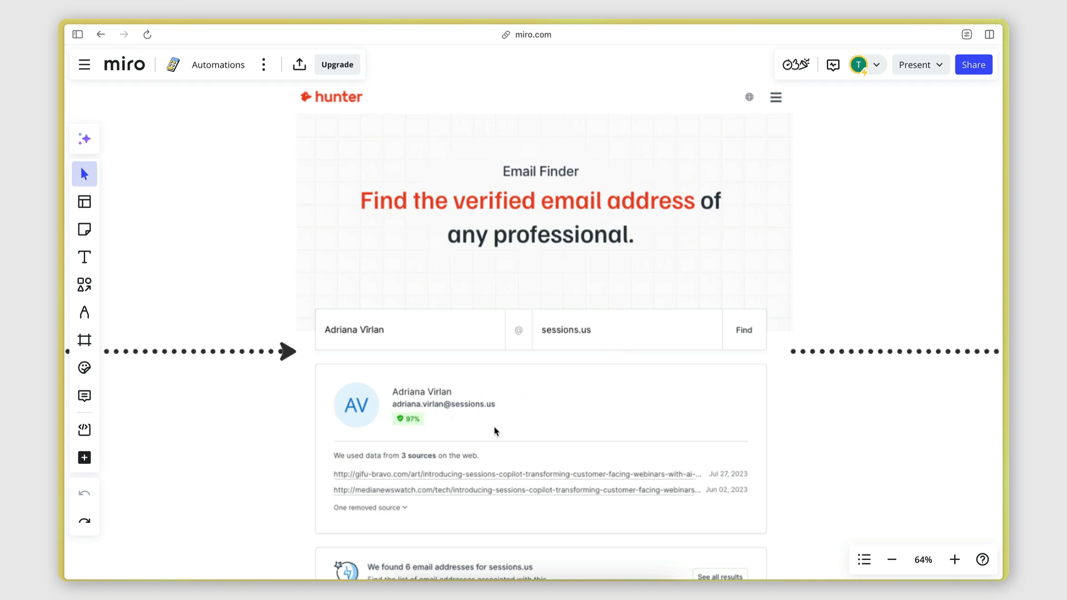
pyautogui.hscroll(5, 527, 432)
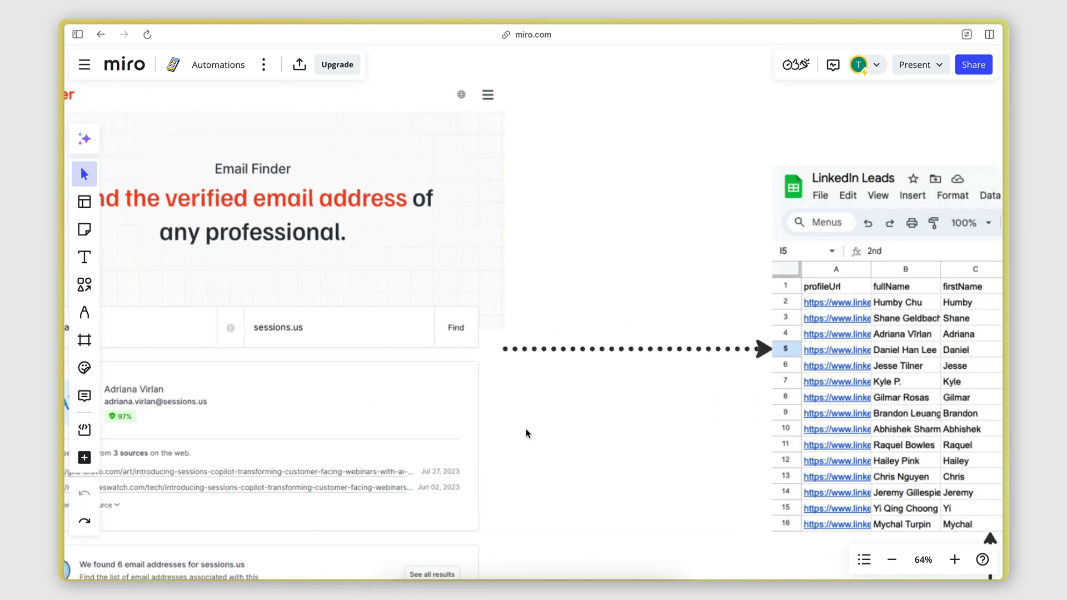
pyautogui.scroll(-3, 522, 436)
pyautogui.hscroll(3, 611, 400)
pyautogui.scroll(1, 651, 334)
pyautogui.scroll(3, 651, 334)
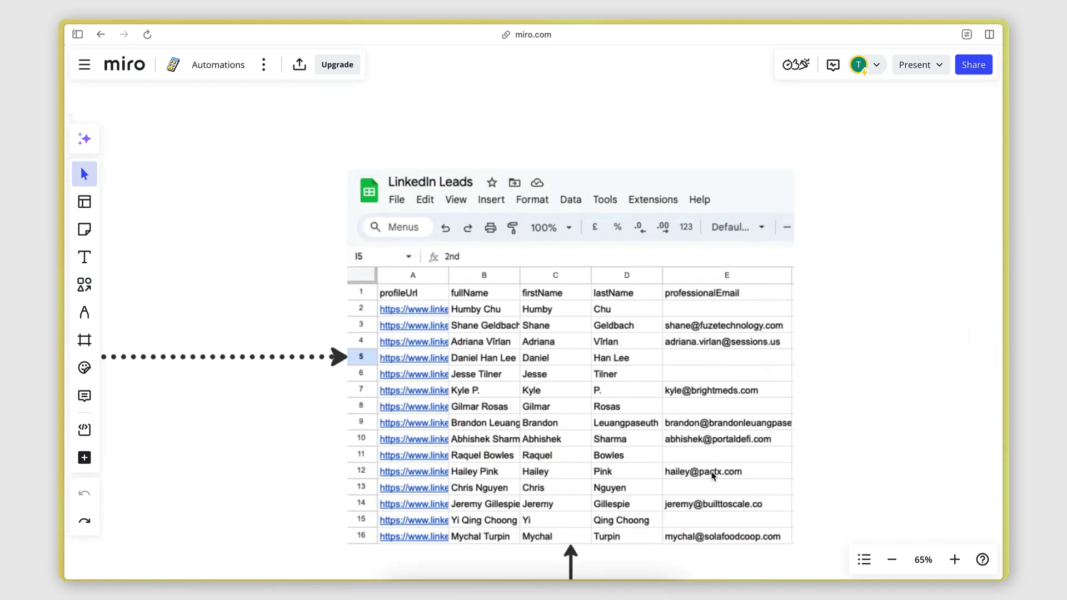
pyautogui.scroll(-5, 713, 475)
pyautogui.hscroll(-6, 556, 478)
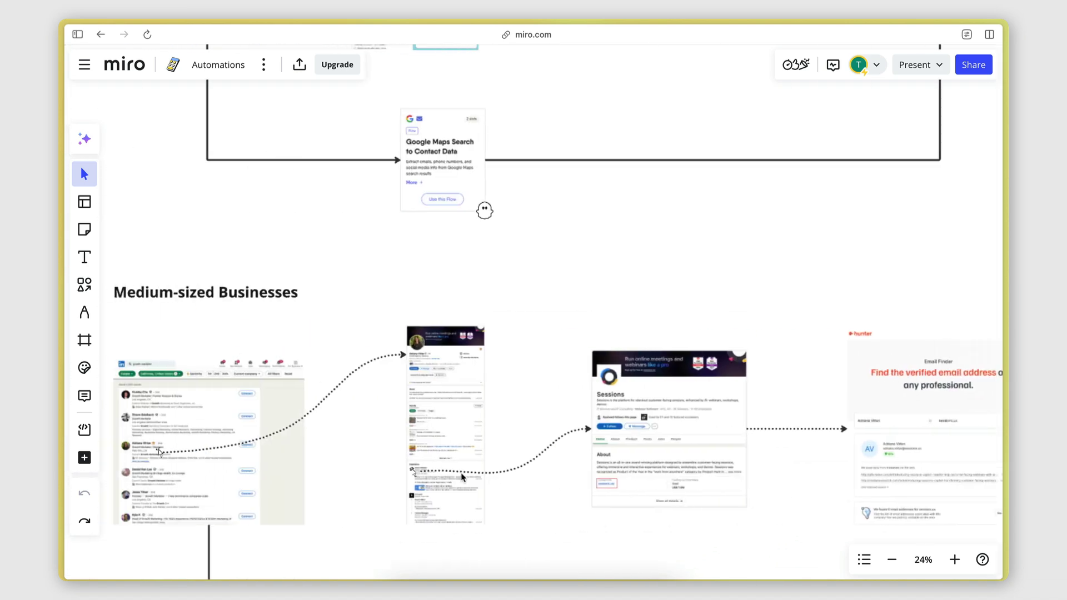
pyautogui.scroll(-2, 461, 478)
pyautogui.hscroll(10, 461, 478)
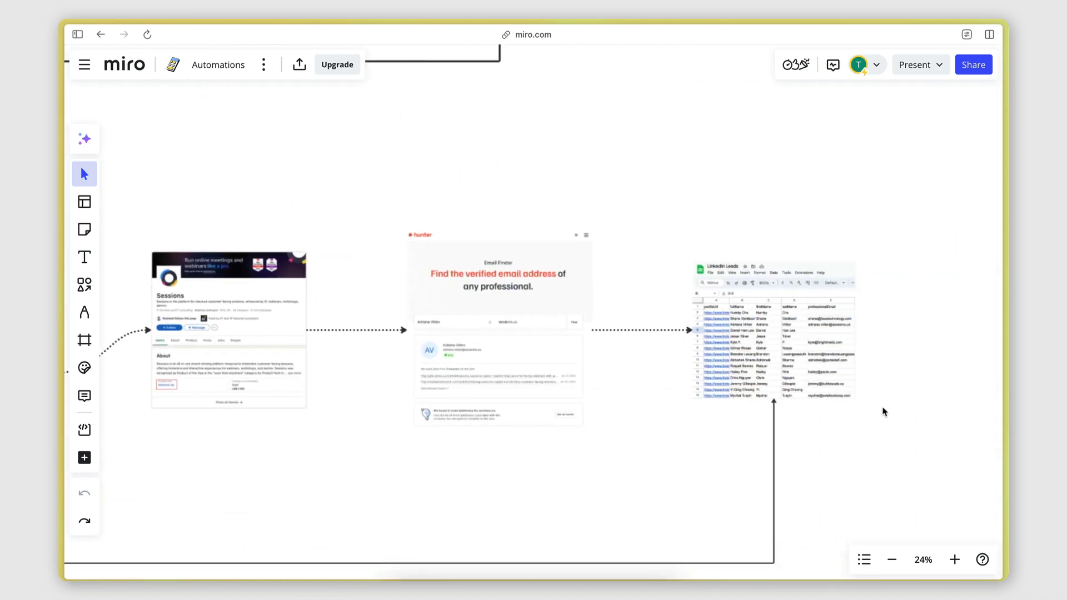
pyautogui.hscroll(-9, 884, 410)
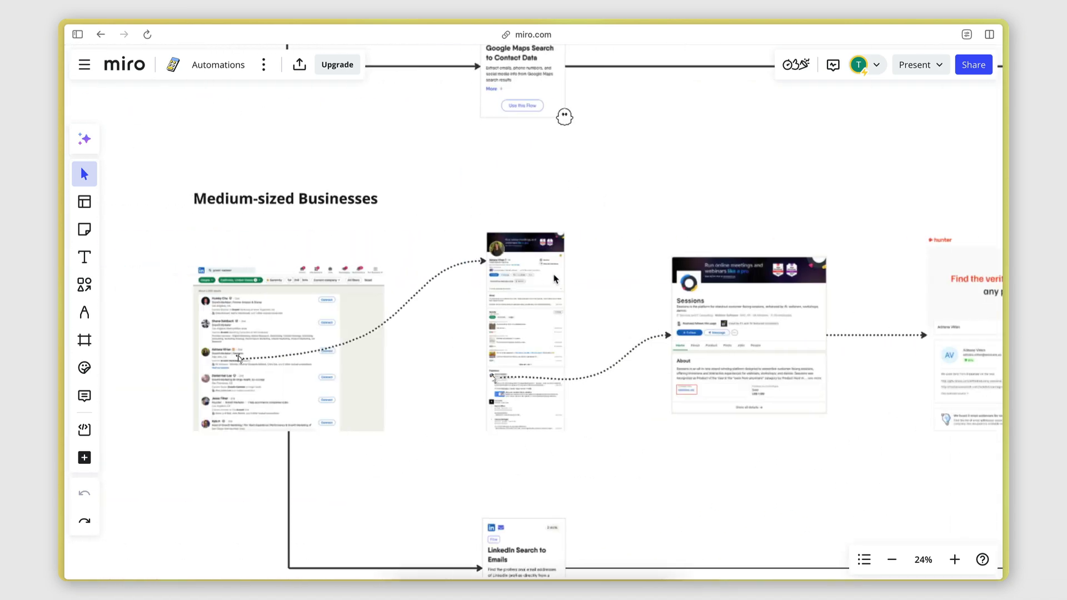
pyautogui.scroll(-5, 619, 300)
pyautogui.scroll(5, 618, 301)
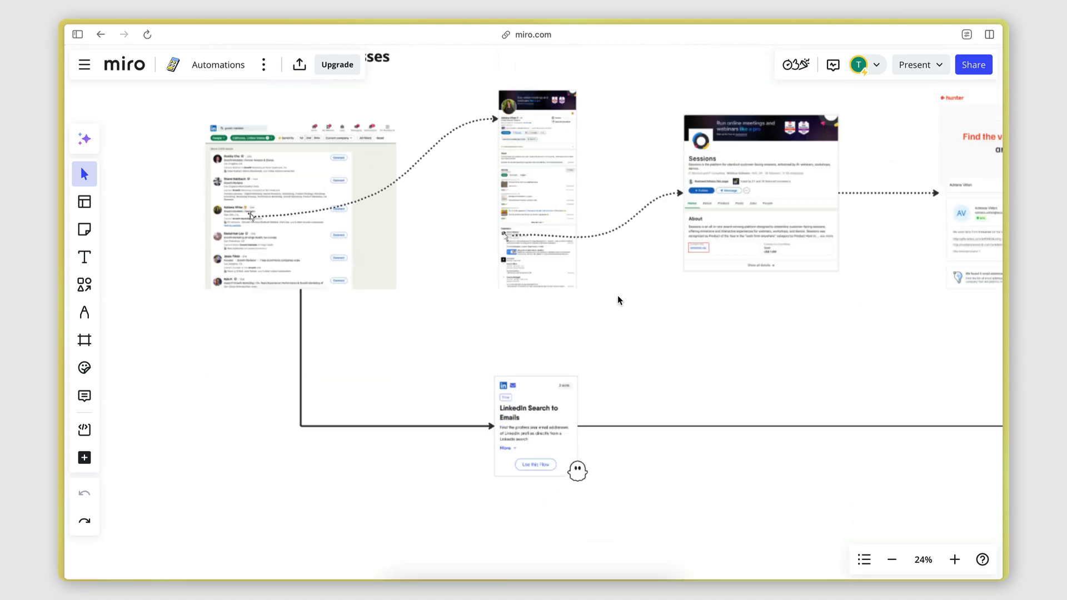
pyautogui.scroll(4, 593, 501)
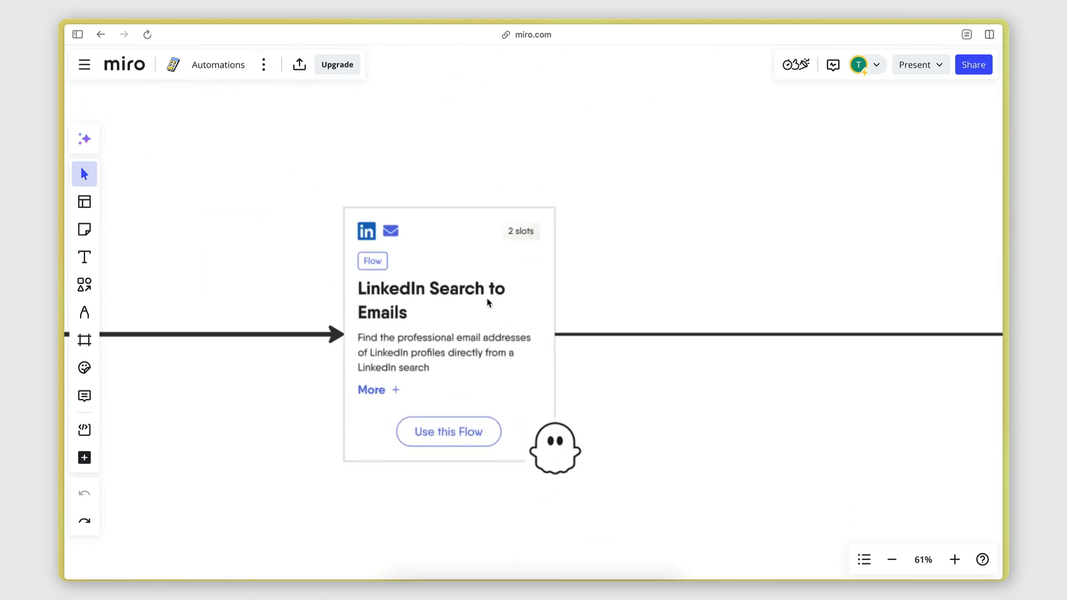
pyautogui.scroll(2, 472, 277)
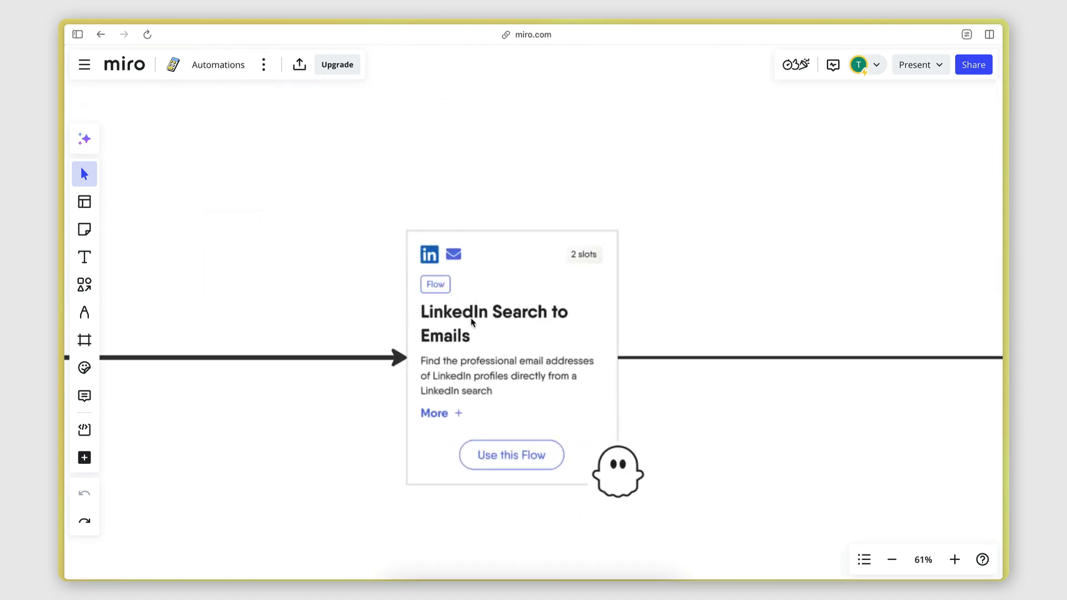
# Return to PhantomBuster and open the Solutions catalogue of ready-made flows.
pyautogui.moveTo(60, 239)
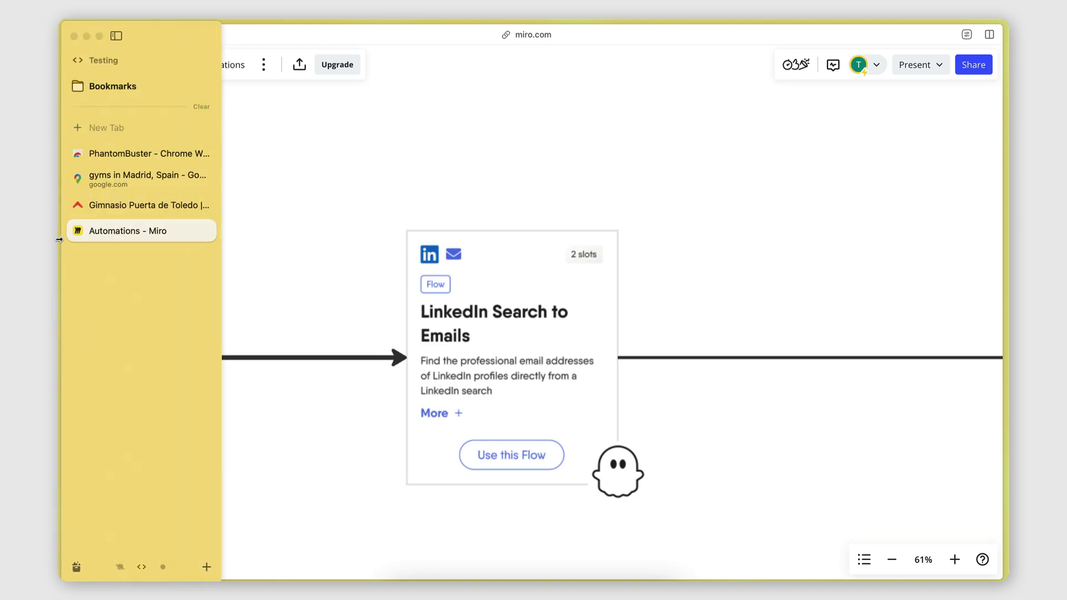
pyautogui.click(115, 156)
pyautogui.click(321, 71)
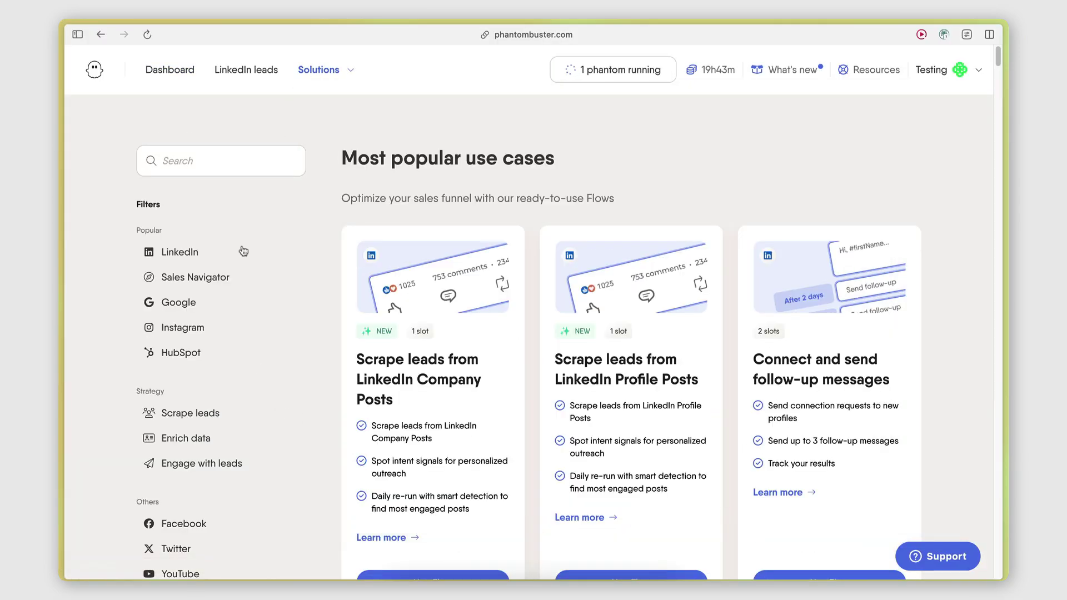
pyautogui.click(295, 162)
# Search 'linkedin search to' and start the LinkedIn Search to Emails flow at its session cookie field.
pyautogui.write('linkedin')
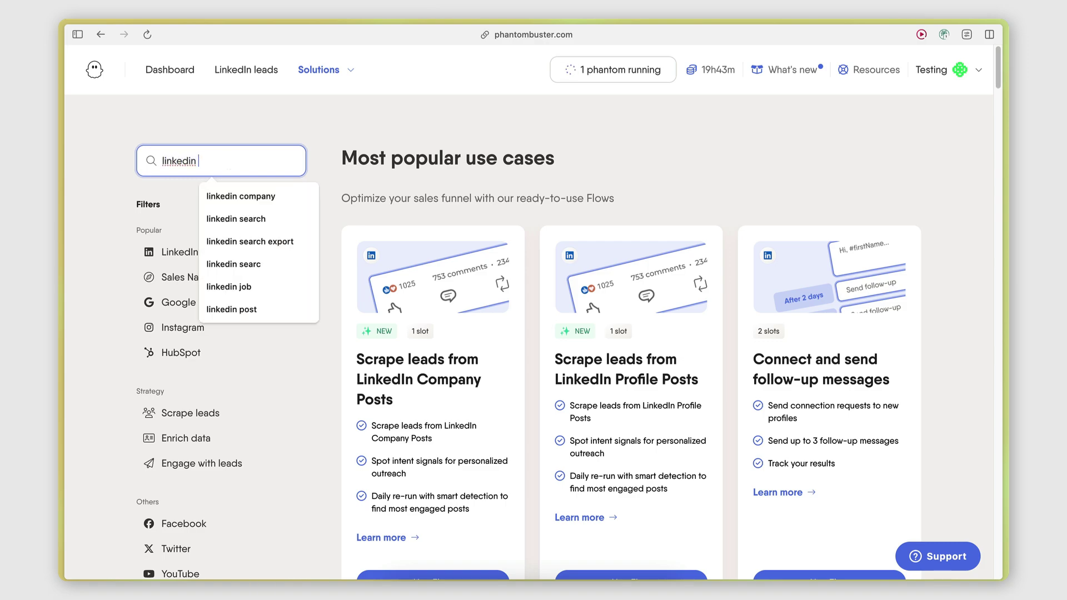
pyautogui.scroll(-20, 512, 239)
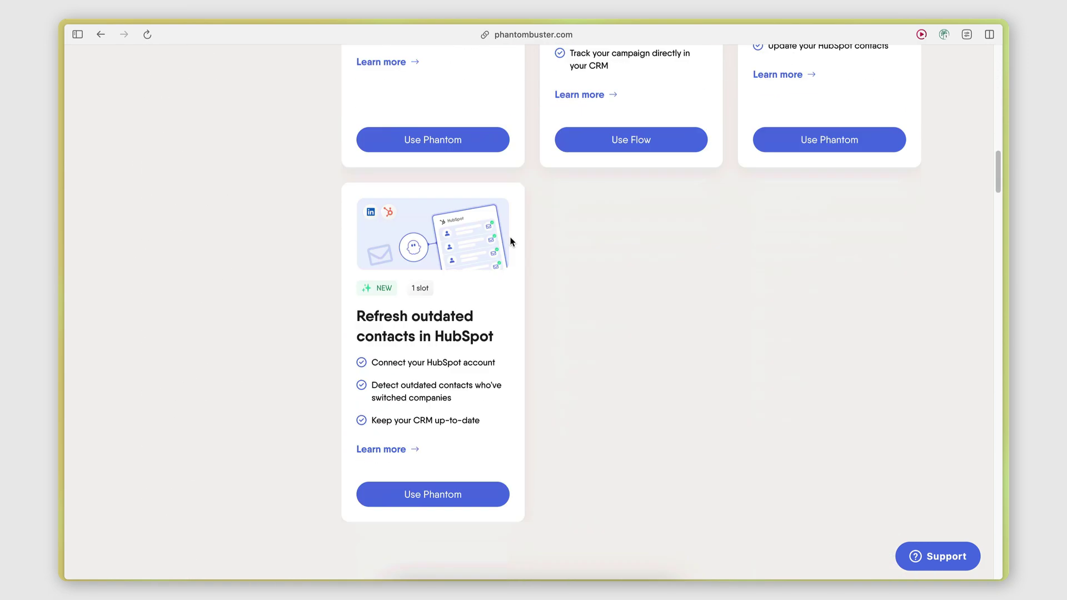
pyautogui.scroll(12, 511, 242)
pyautogui.scroll(6, 511, 242)
pyautogui.write('search to')
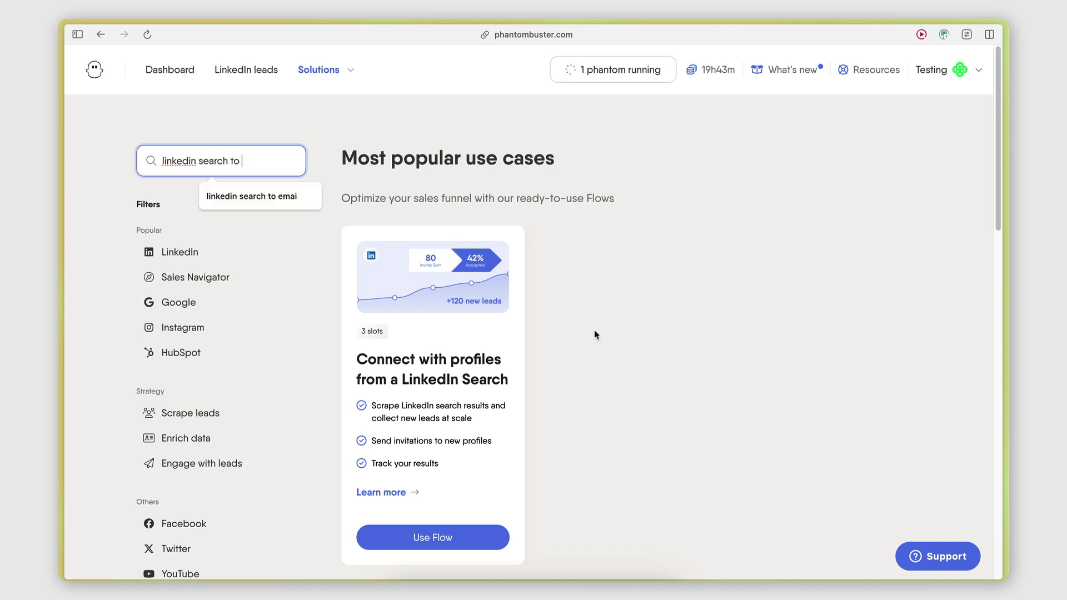
pyautogui.scroll(-5, 595, 334)
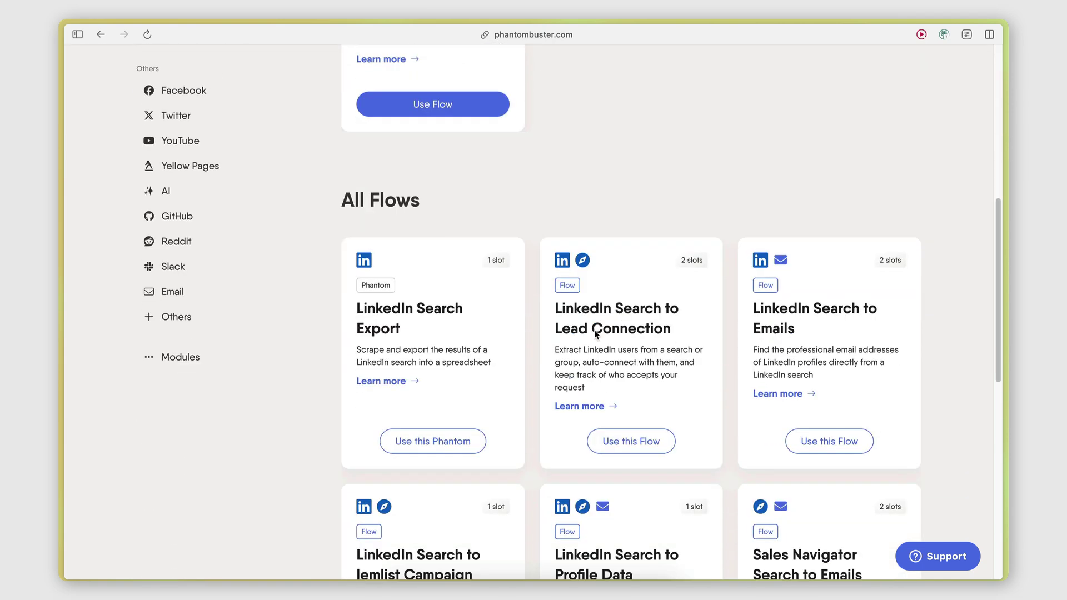
pyautogui.scroll(-2, 553, 436)
pyautogui.scroll(1, 667, 355)
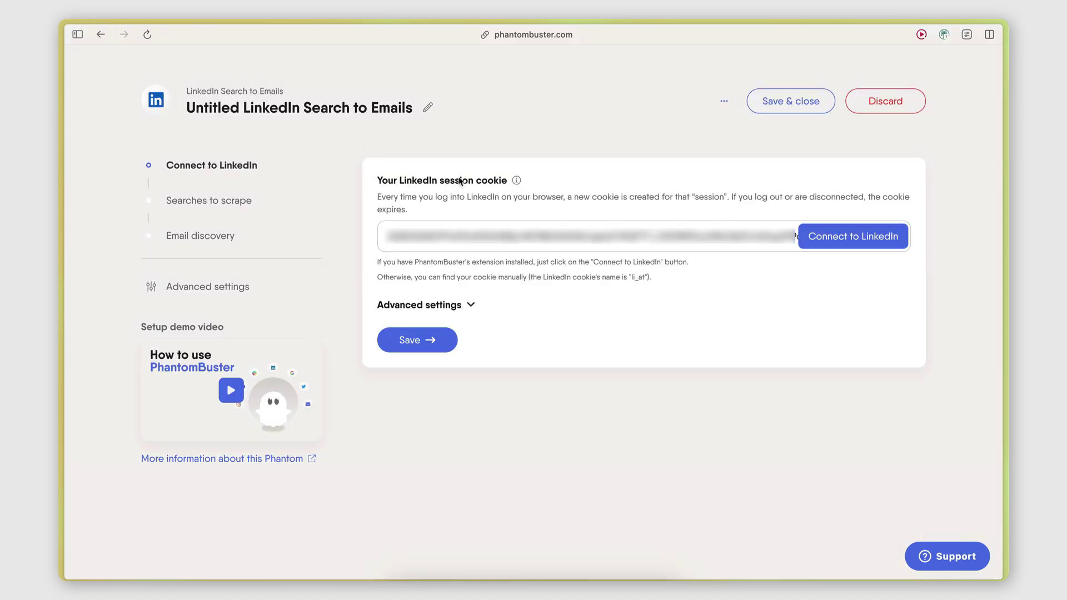
pyautogui.click(415, 236)
# Search 'phantombuster chrome extensio' in a new tab, confirm the extension on Chrome Web Store, then return.
pyautogui.moveTo(64, 278)
pyautogui.hscroll(3, 131, 299)
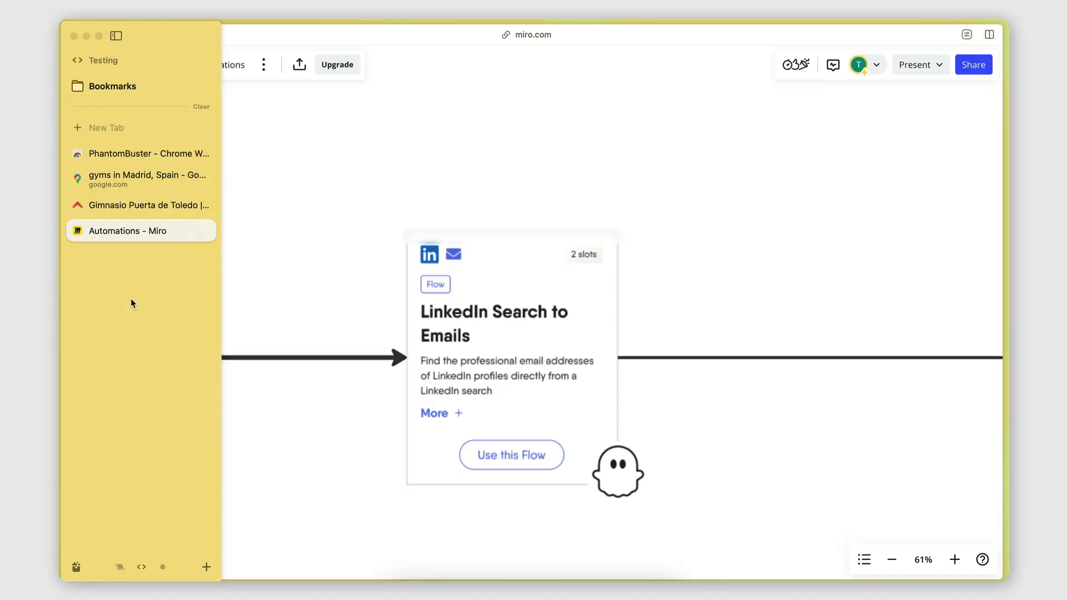
pyautogui.click(131, 152)
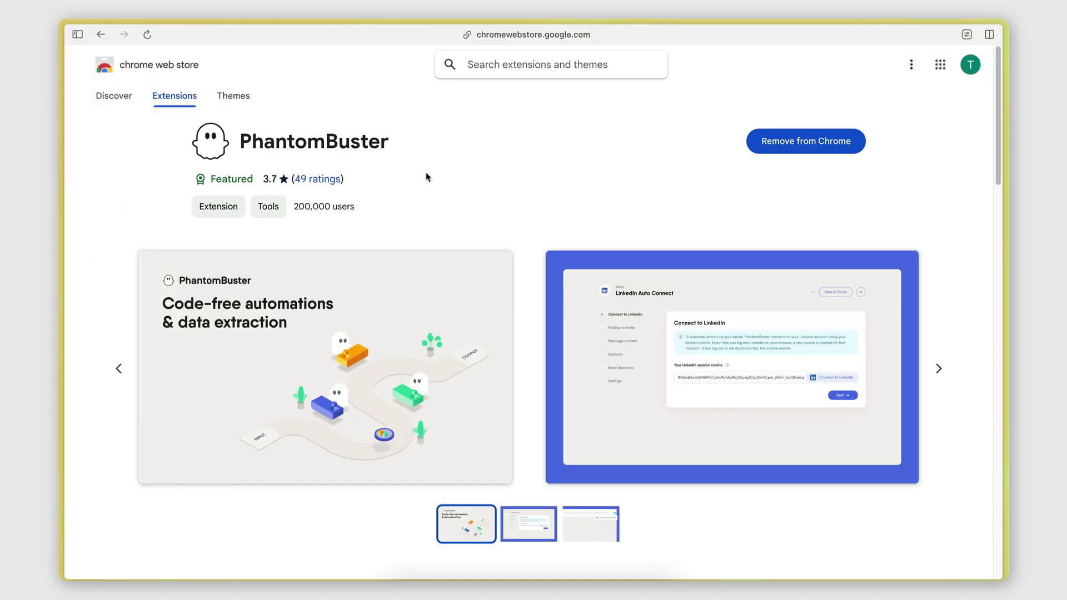
pyautogui.moveTo(98, 317)
pyautogui.press('super+t')
pyautogui.write('phant')
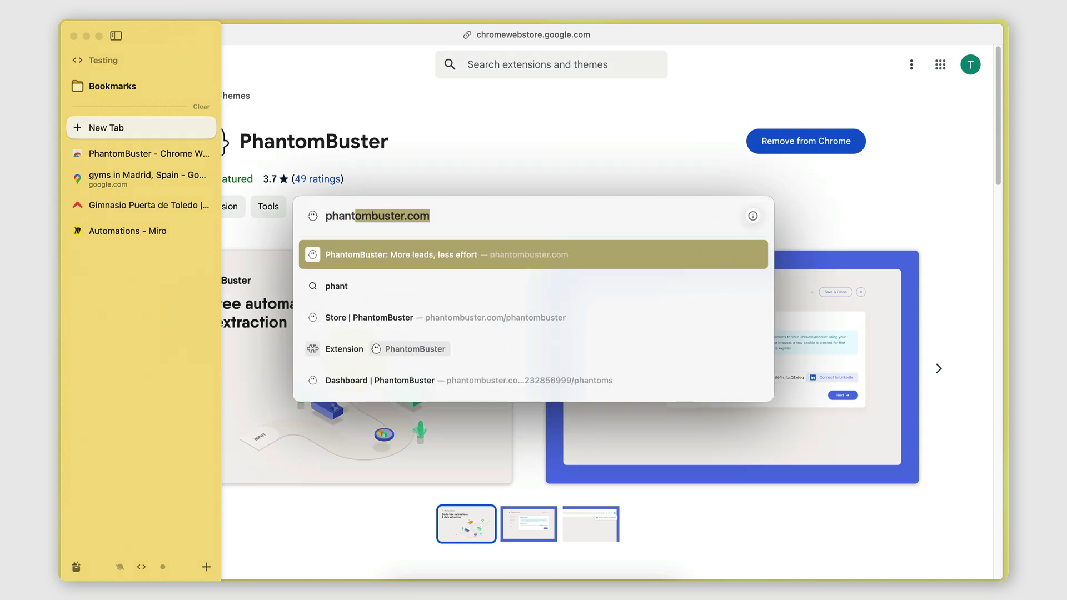
pyautogui.write('ombuster c')
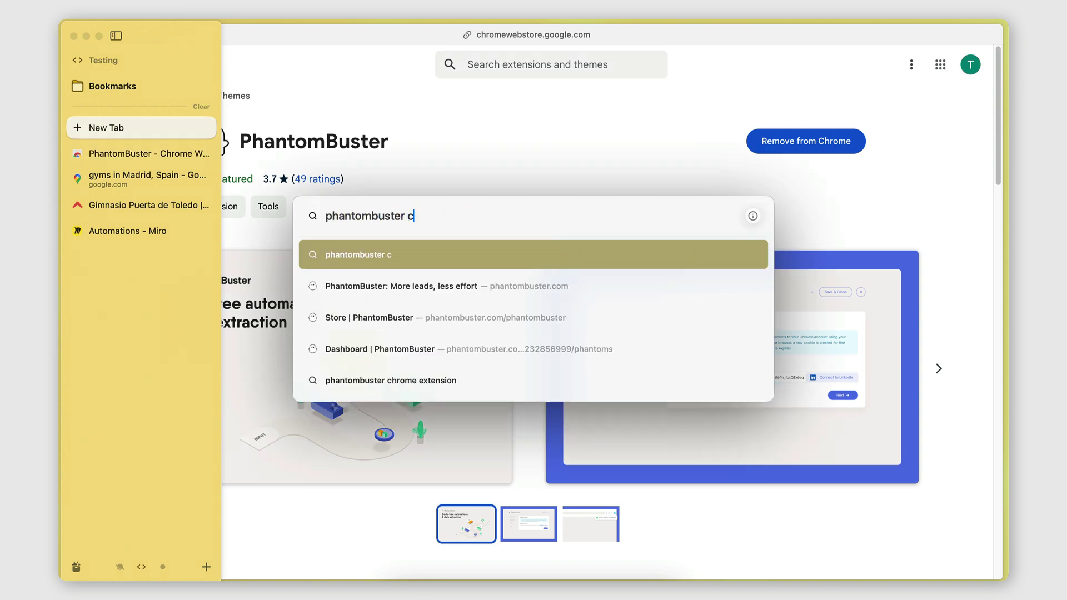
pyautogui.write('hrome extensio')
pyautogui.press('Escape')
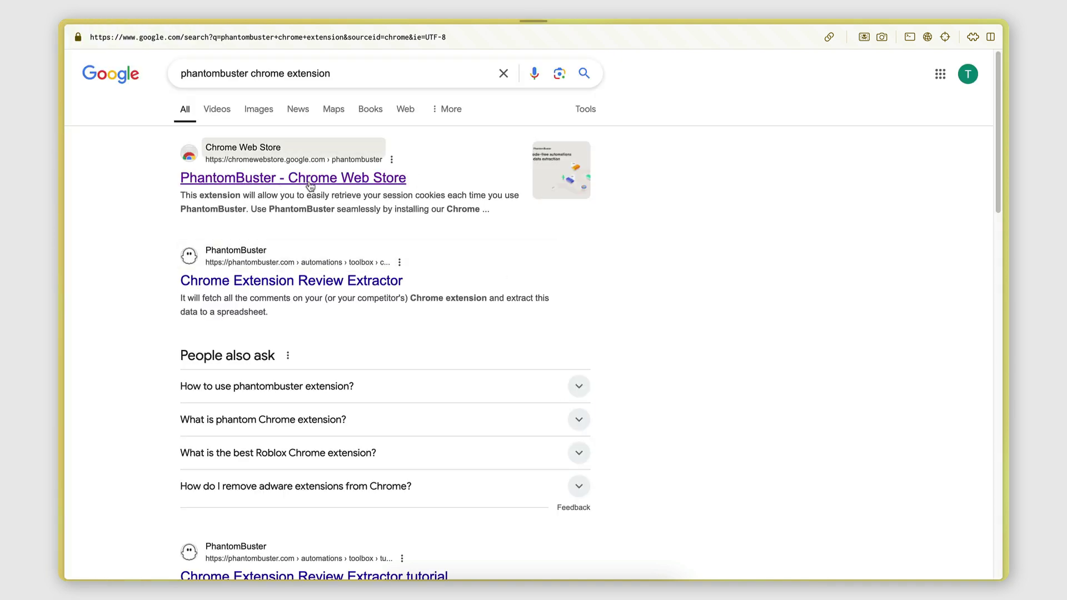
pyautogui.click(403, 182)
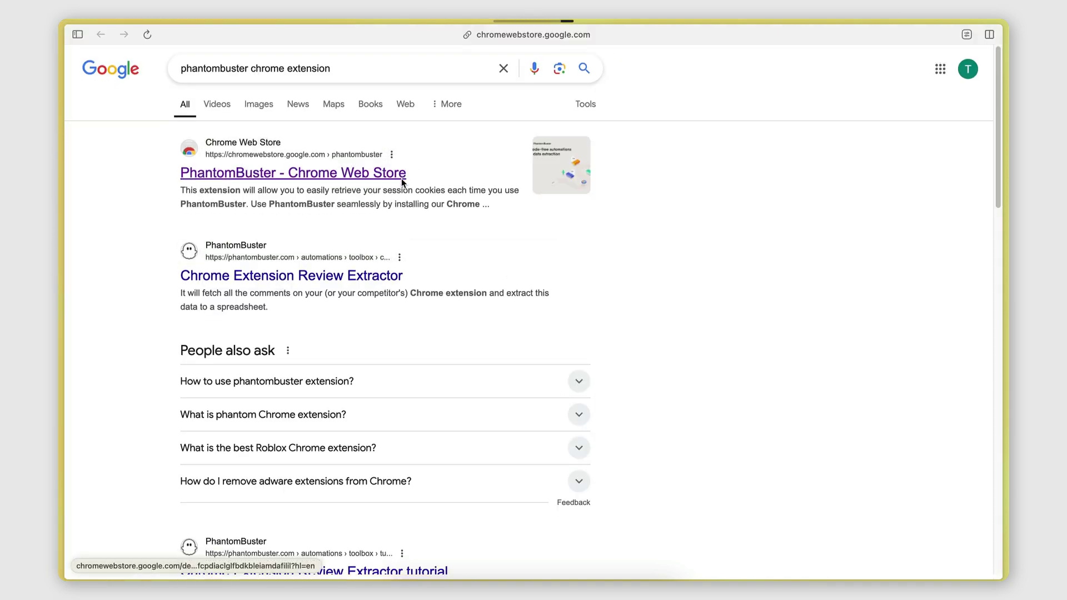
pyautogui.moveTo(60, 300)
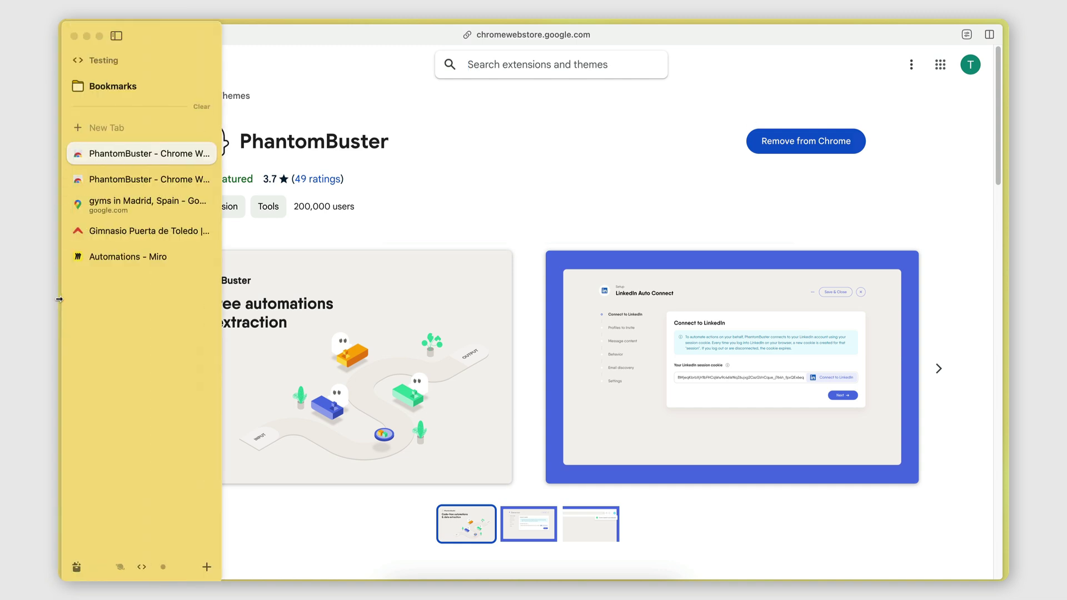
pyautogui.hscroll(-5, 114, 304)
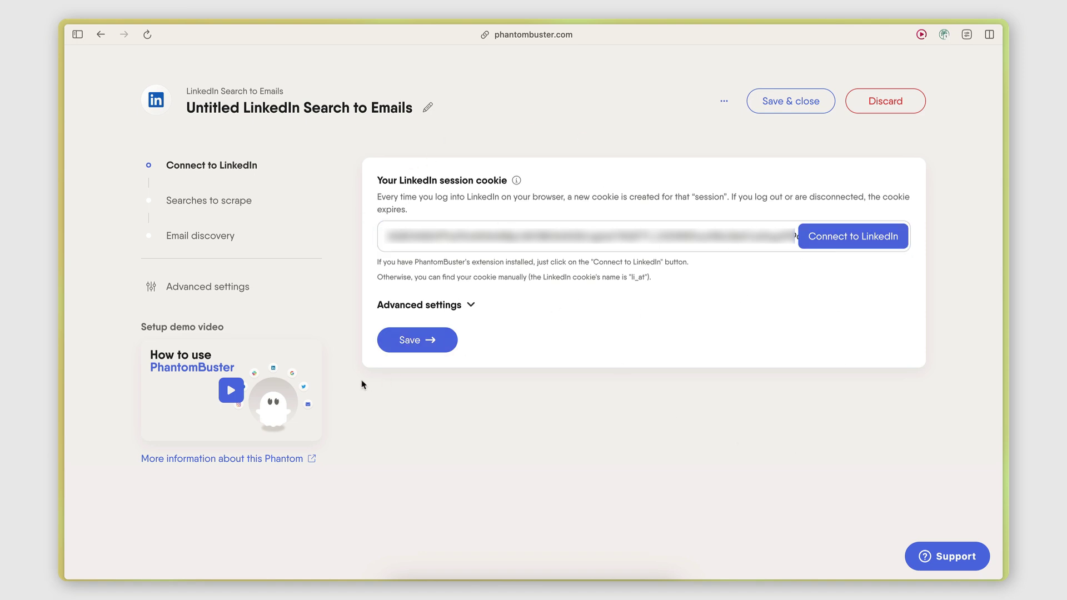
# Save the Connect to LinkedIn step and focus the Your searches URL field.
pyautogui.click(431, 341)
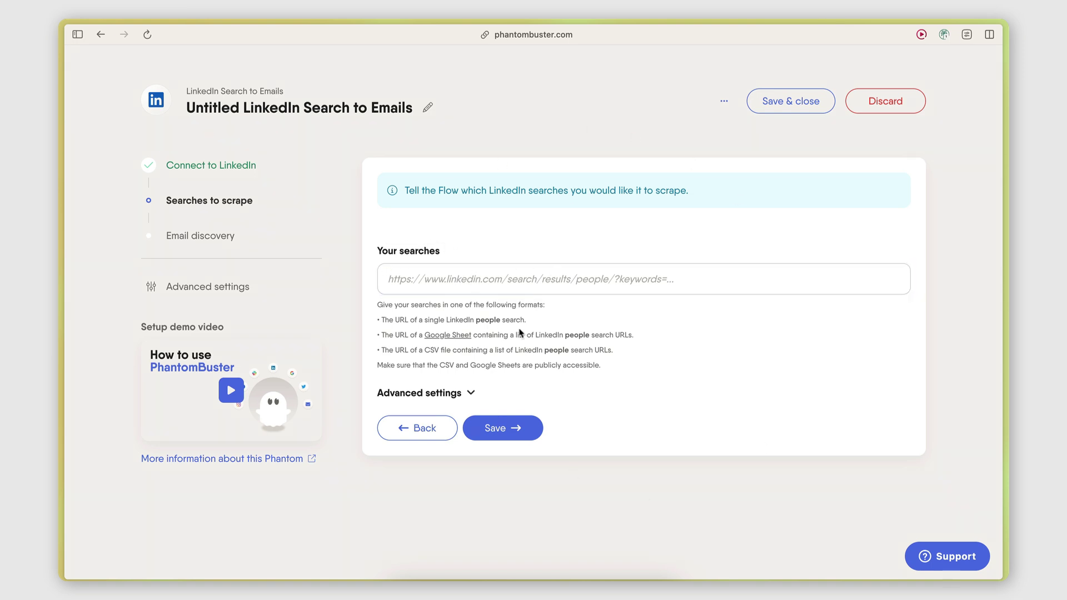
pyautogui.click(401, 272)
# Verify the Software Development filter on the marketing managers search and copy its URL.
pyautogui.moveTo(111, 262)
pyautogui.click(116, 185)
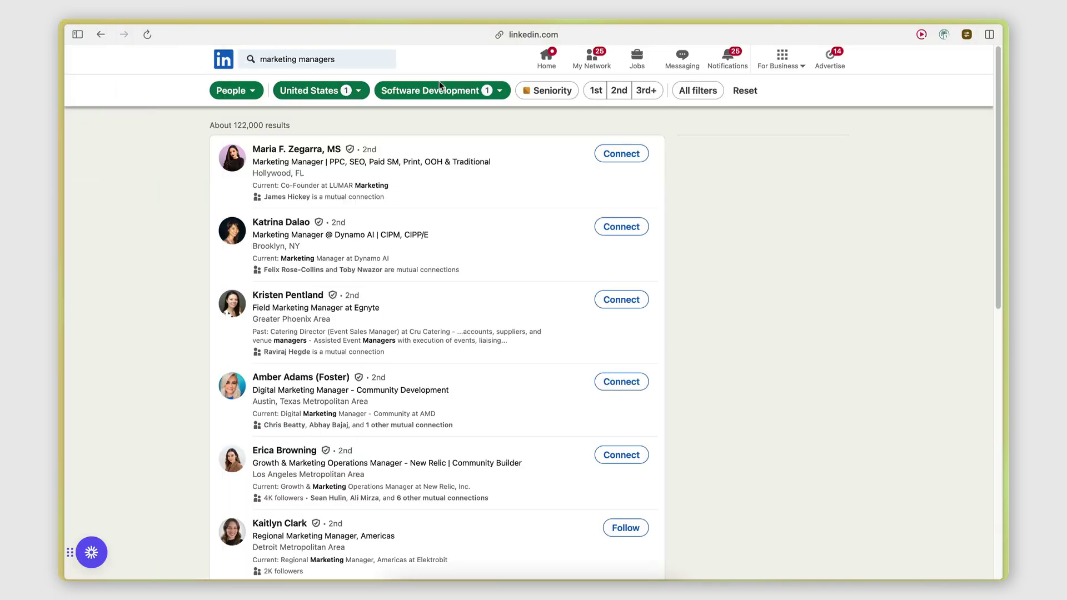
pyautogui.scroll(-15, 309, 511)
pyautogui.scroll(15, 308, 510)
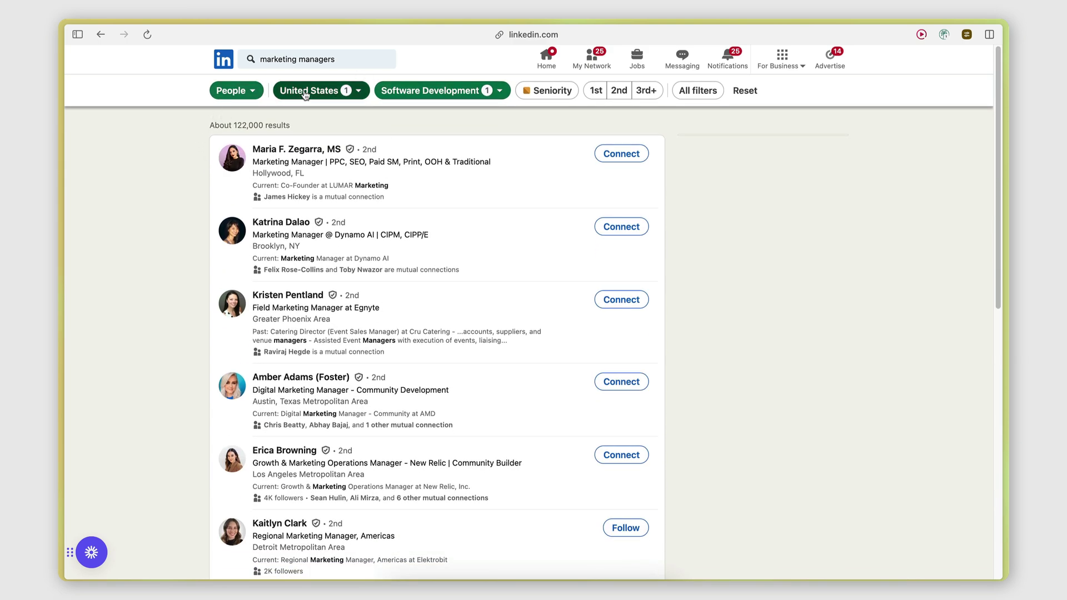
pyautogui.click(449, 91)
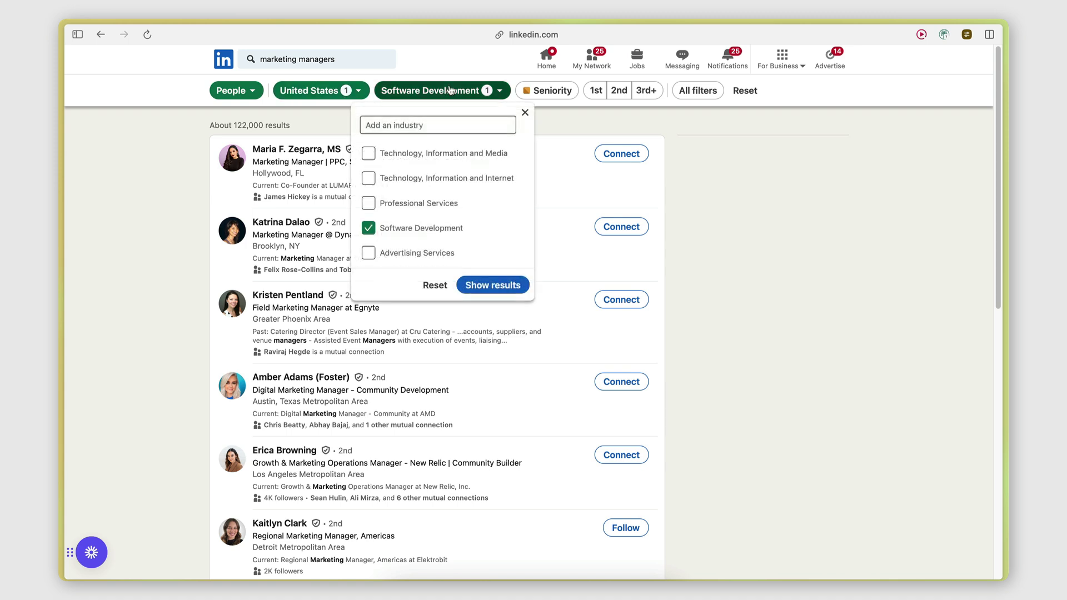
pyautogui.click(524, 113)
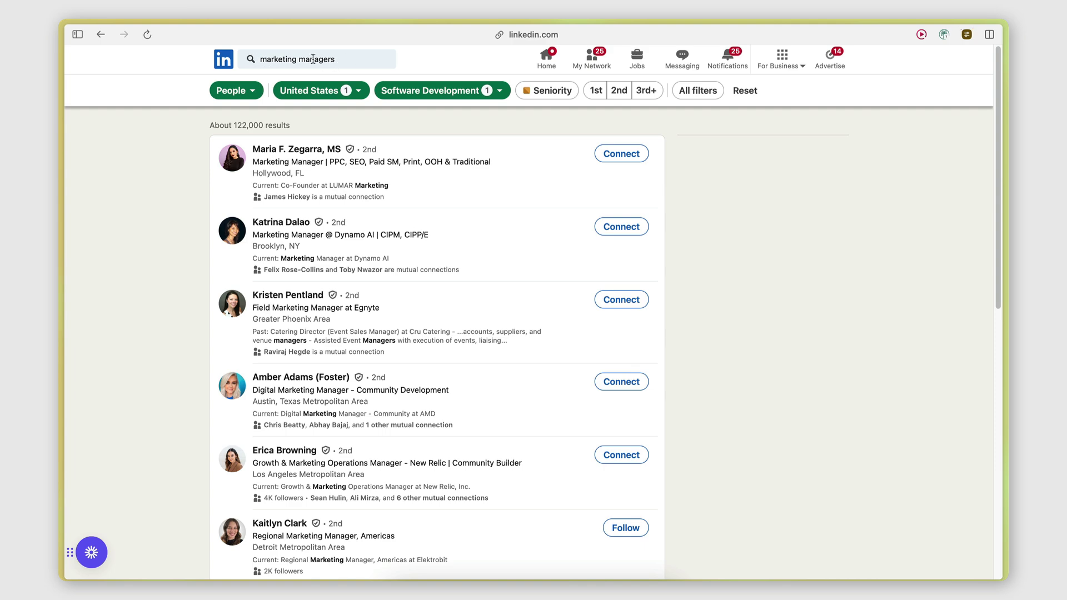
pyautogui.scroll(-2, 775, 431)
pyautogui.scroll(2, 775, 431)
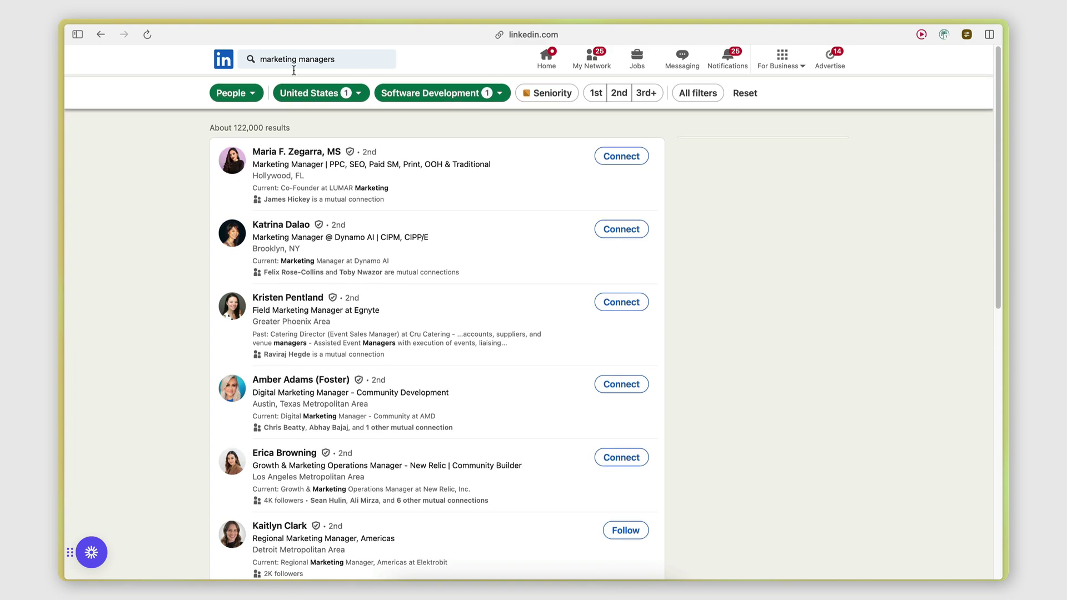
pyautogui.scroll(-3, 556, 433)
pyautogui.scroll(4, 313, 437)
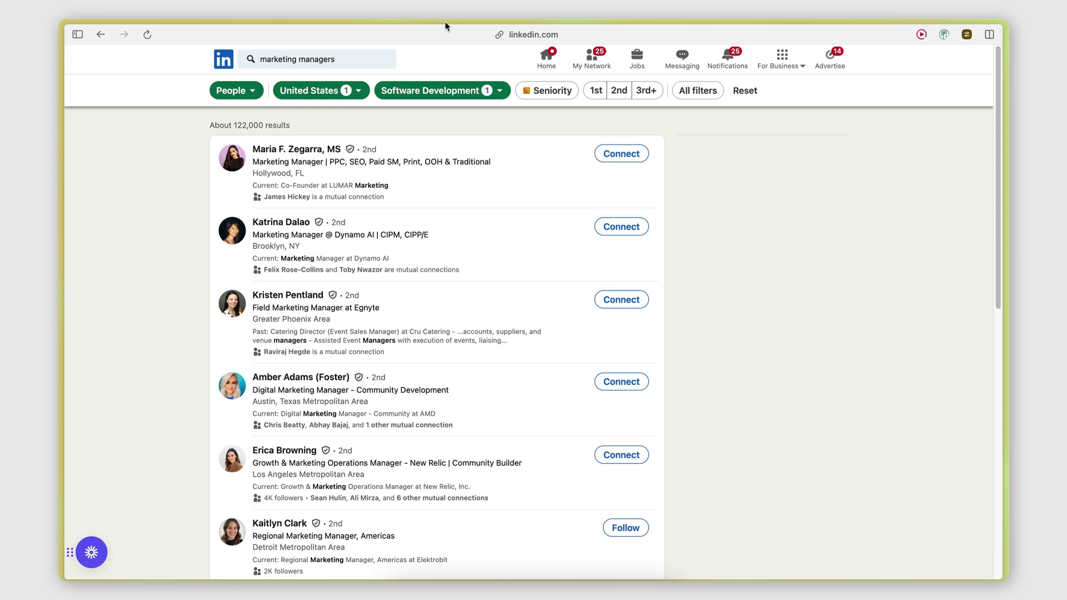
pyautogui.click(498, 35)
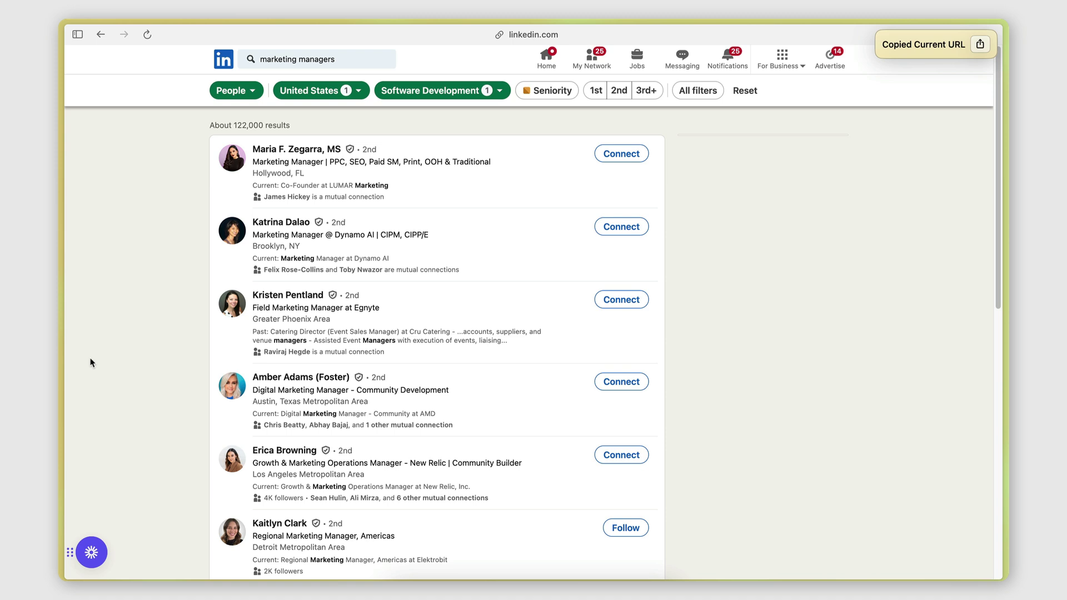
# Paste the copied LinkedIn search URL into Your searches, checking Advanced settings before saving.
pyautogui.moveTo(62, 359)
pyautogui.click(143, 158)
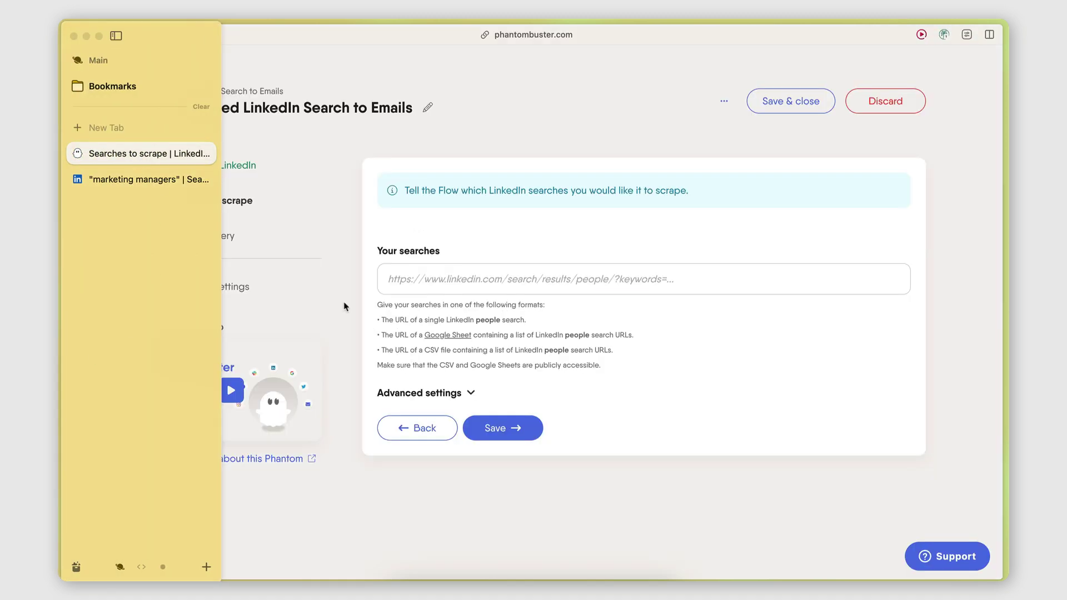
pyautogui.click(460, 279)
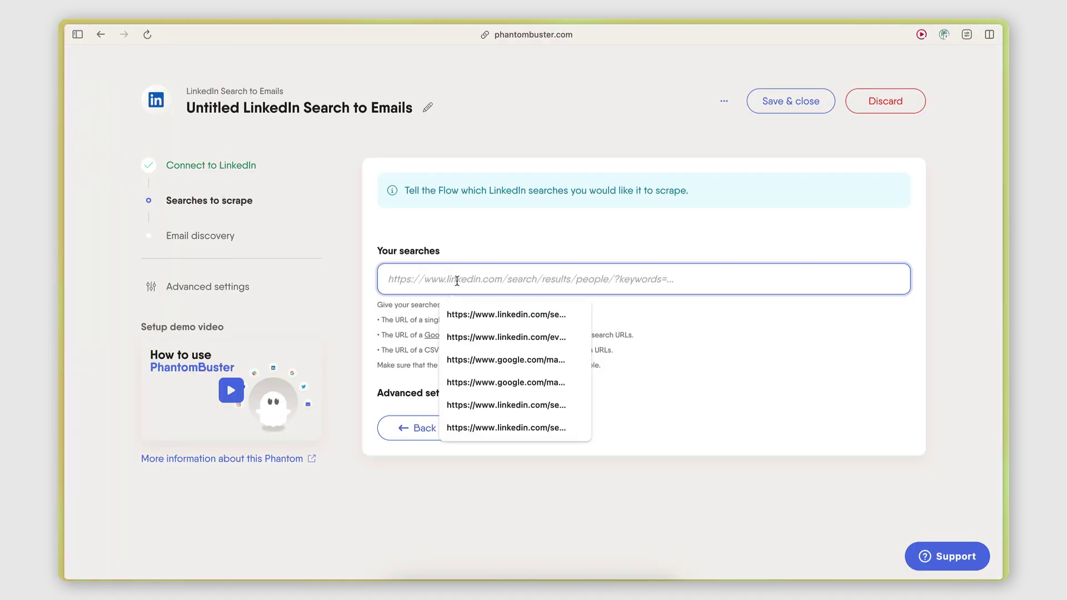
pyautogui.press('super+v')
pyautogui.click(603, 399)
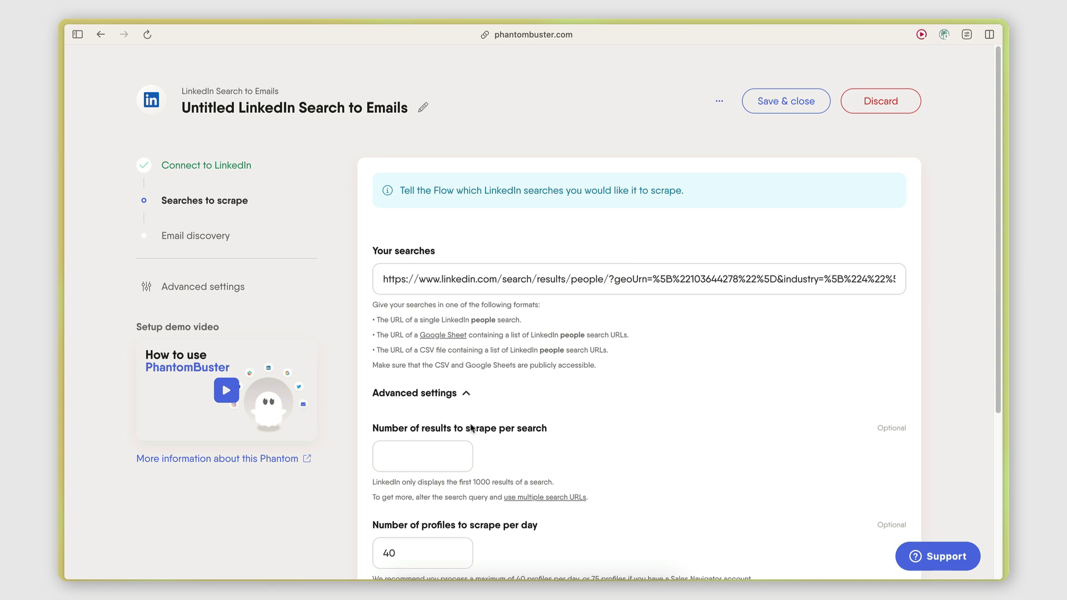
pyautogui.click(455, 395)
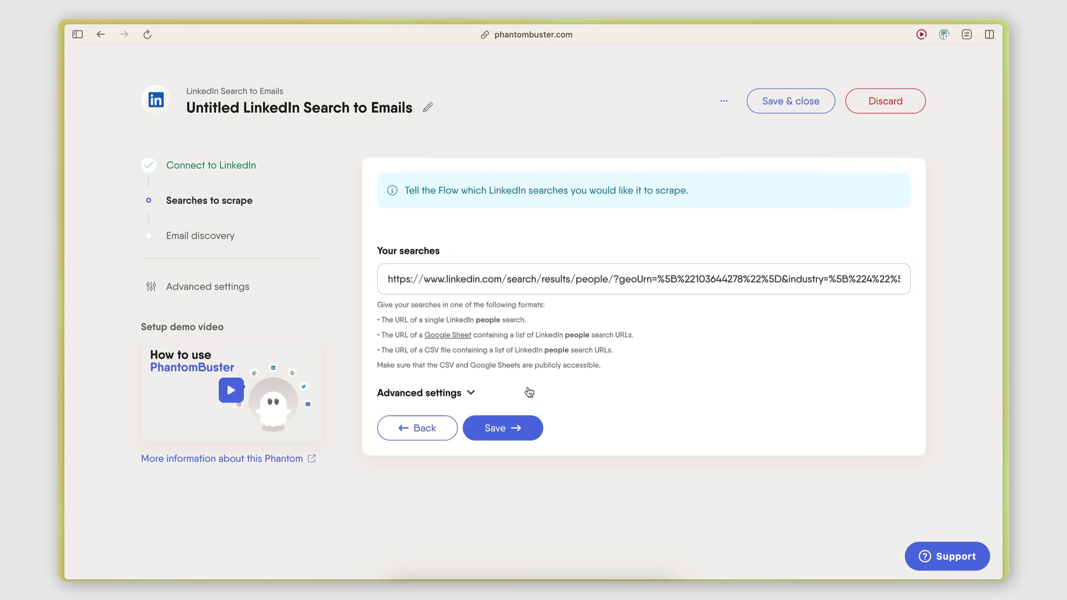
pyautogui.rightClick(497, 429)
# Save the searches step and try Hunter.io and Dropcontact.io as email discovery services.
pyautogui.click(487, 440)
pyautogui.click(491, 439)
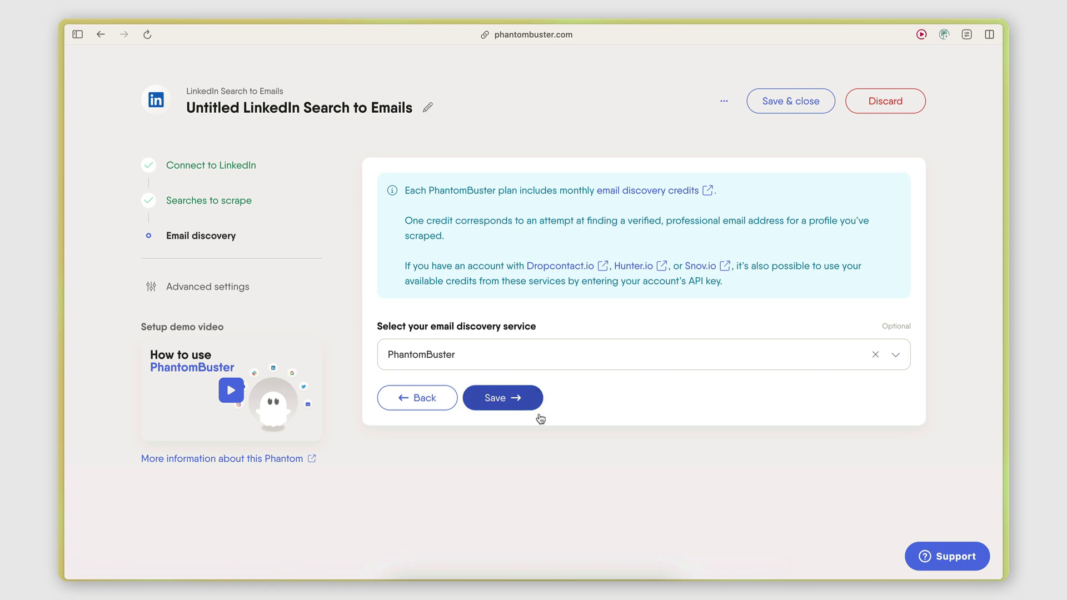
pyautogui.click(411, 328)
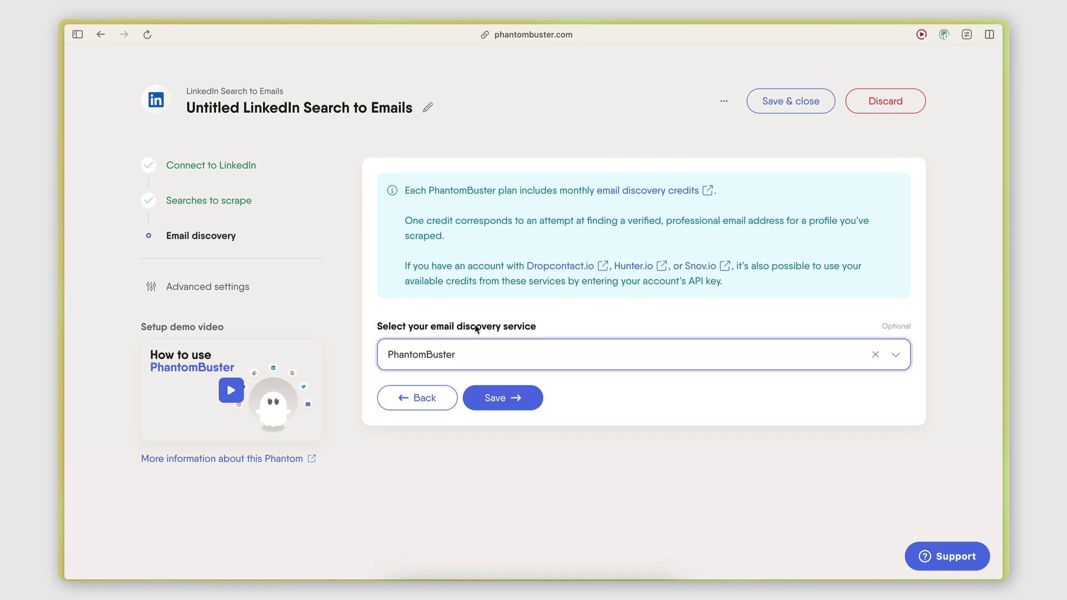
pyautogui.click(438, 356)
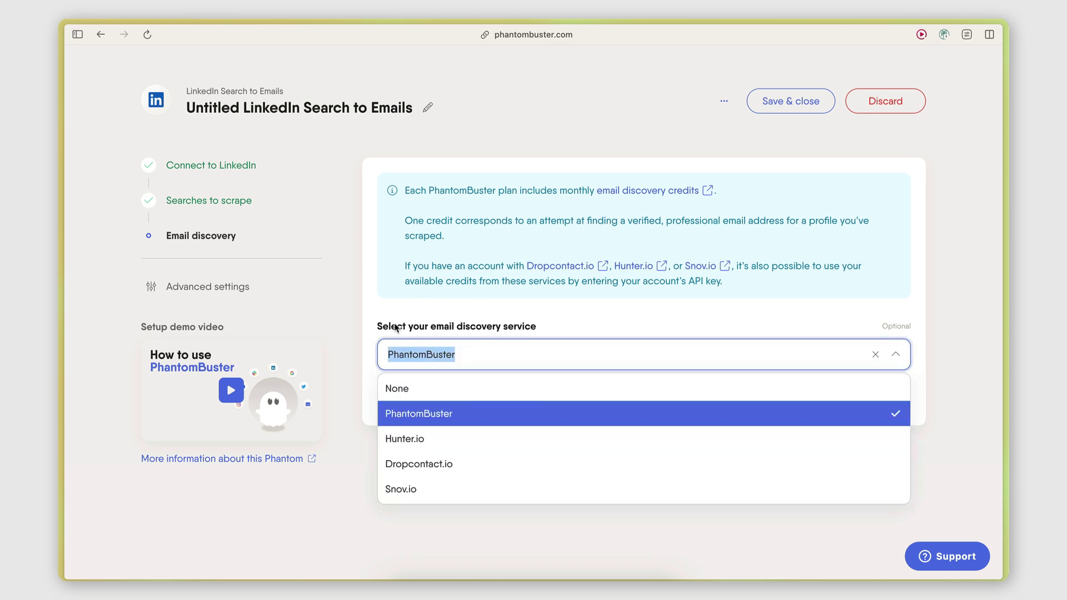
pyautogui.click(432, 448)
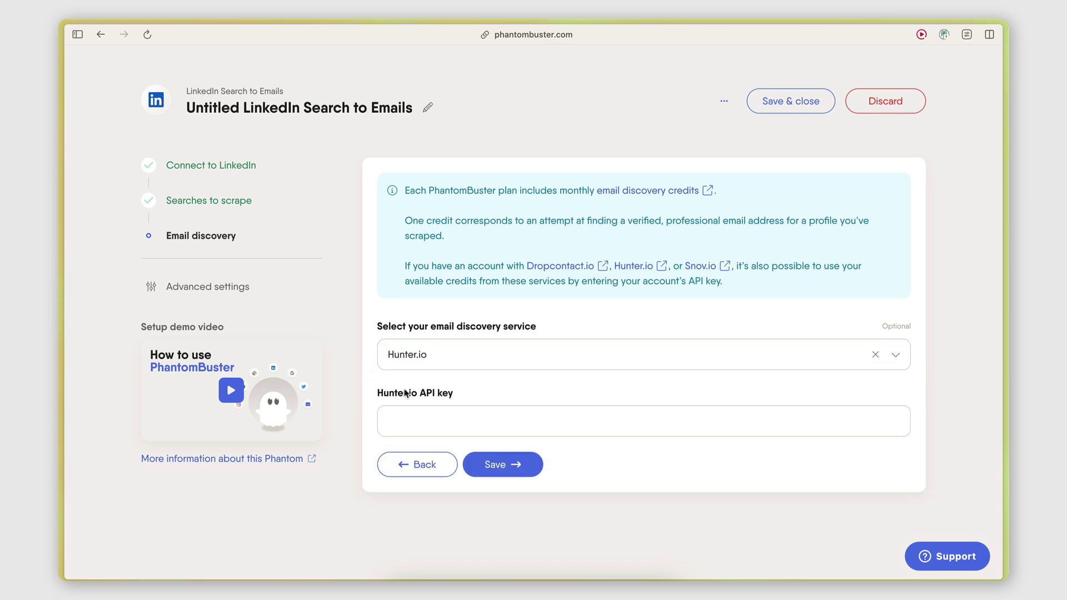
pyautogui.click(456, 351)
pyautogui.click(451, 466)
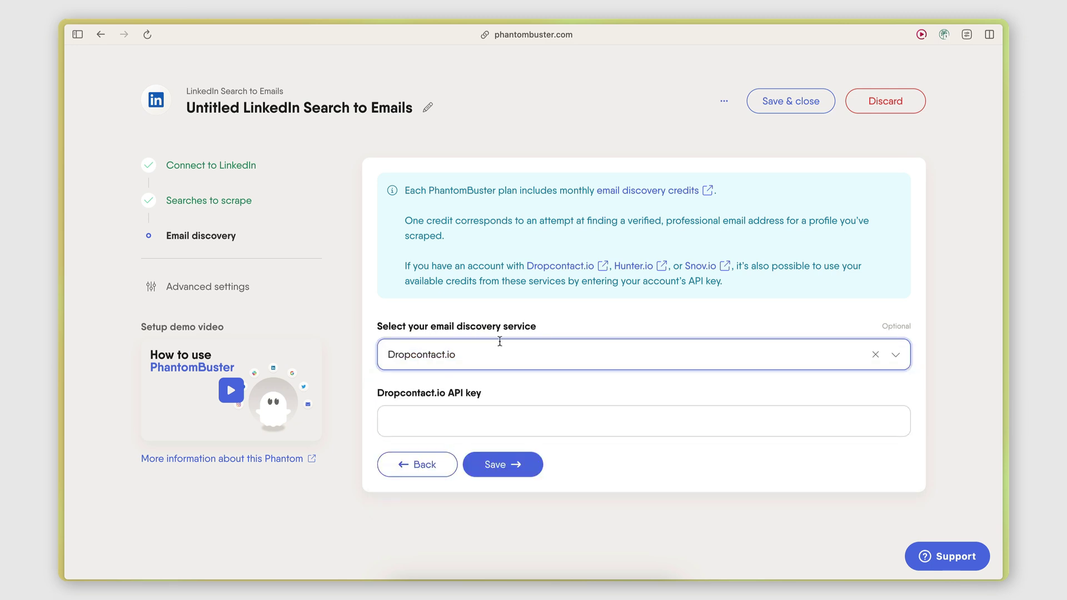
# Try Snov.io, then choose PhantomBuster again for email discovery and save.
pyautogui.click(390, 415)
pyautogui.click(441, 351)
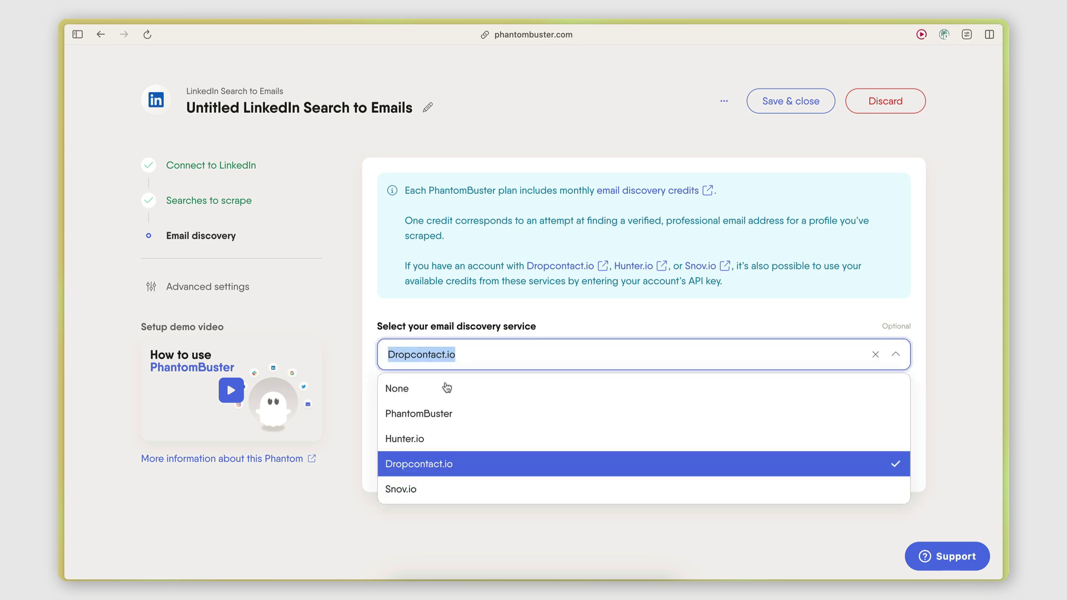
pyautogui.click(442, 487)
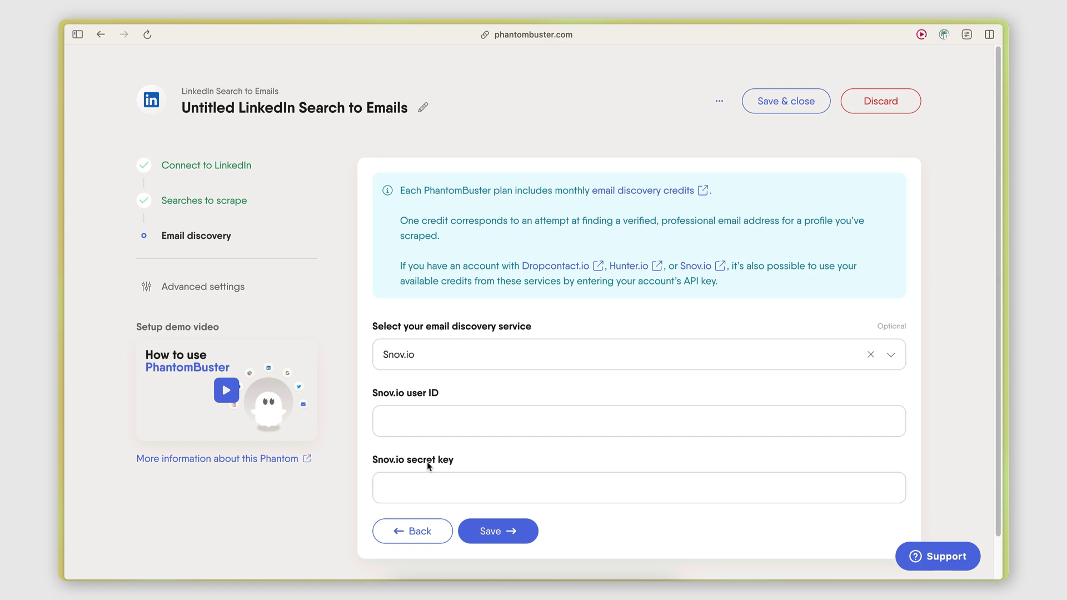
pyautogui.scroll(-1, 441, 374)
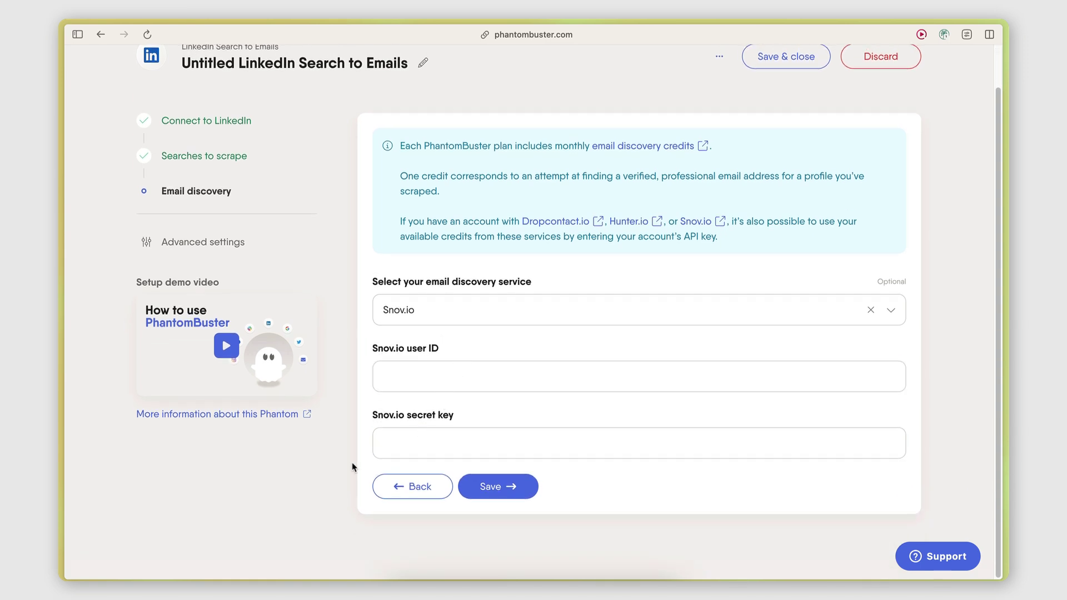
pyautogui.scroll(1, 440, 284)
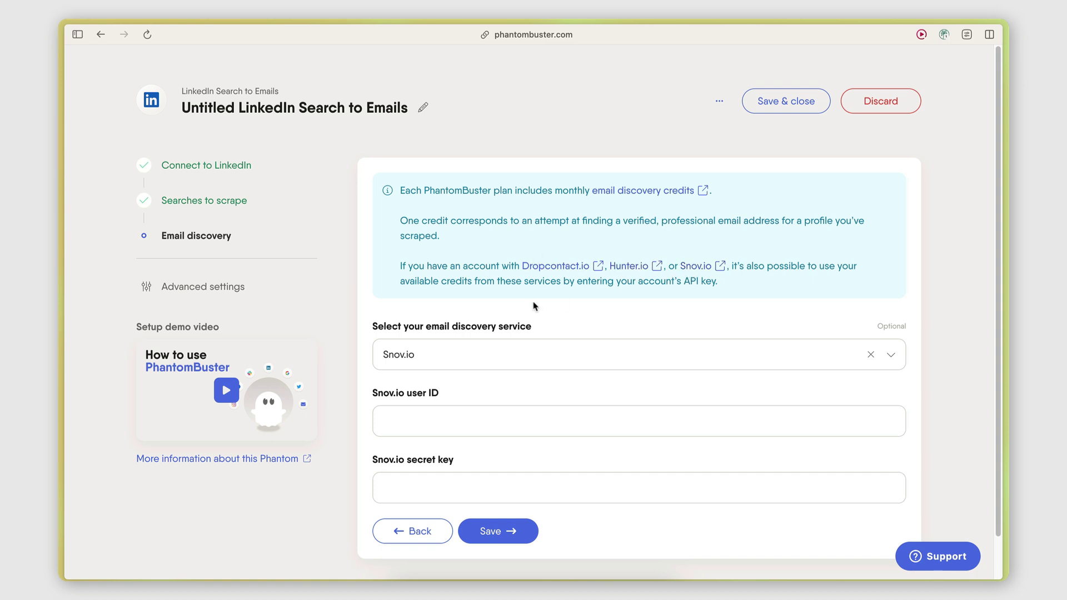
pyautogui.scroll(-1, 519, 348)
pyautogui.click(392, 291)
pyautogui.click(396, 310)
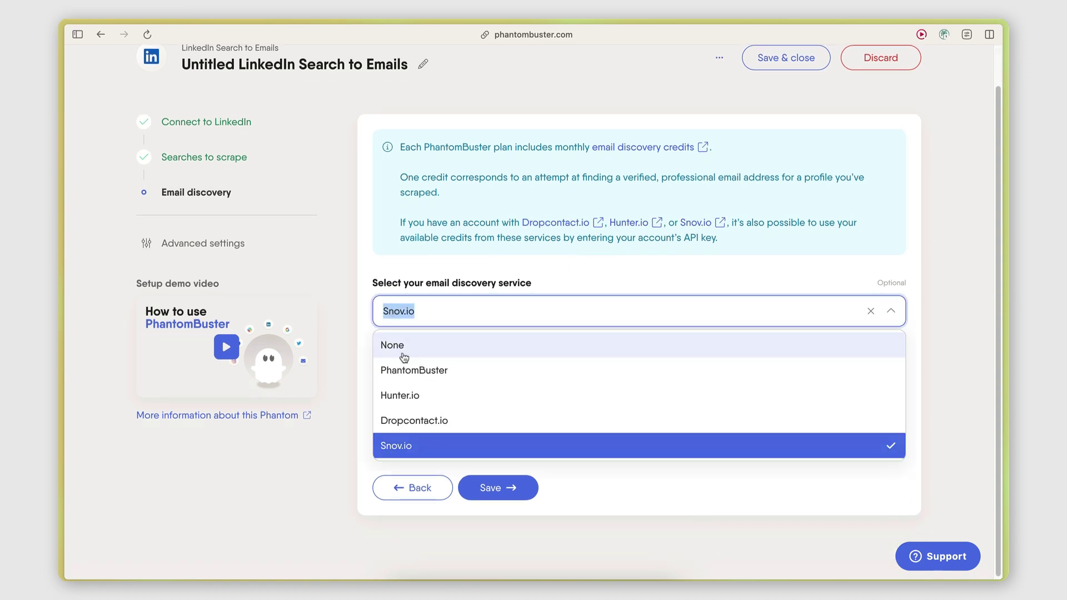
pyautogui.click(452, 373)
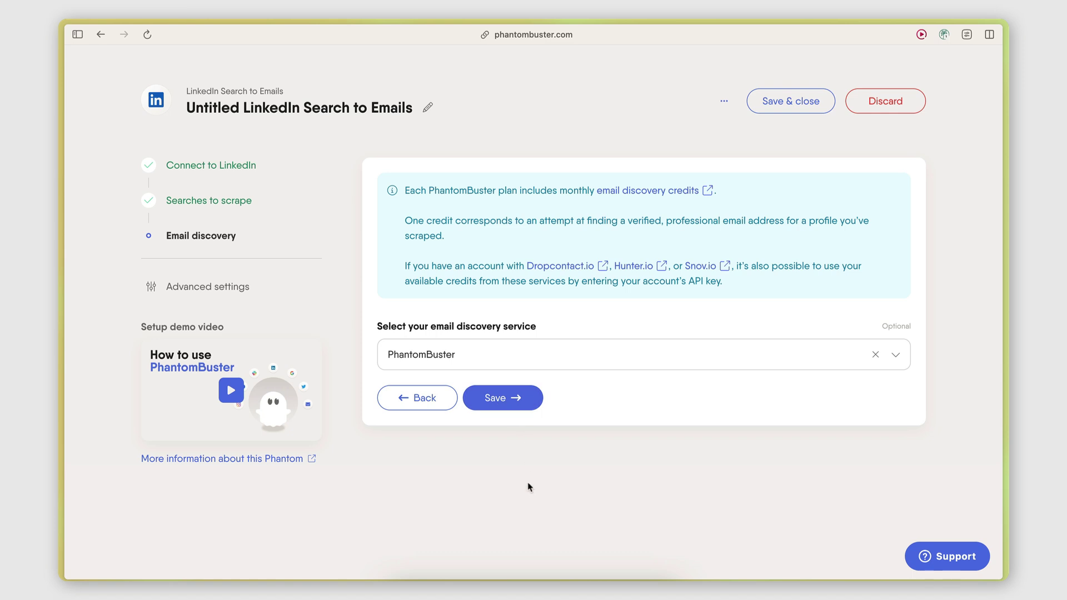
pyautogui.click(494, 410)
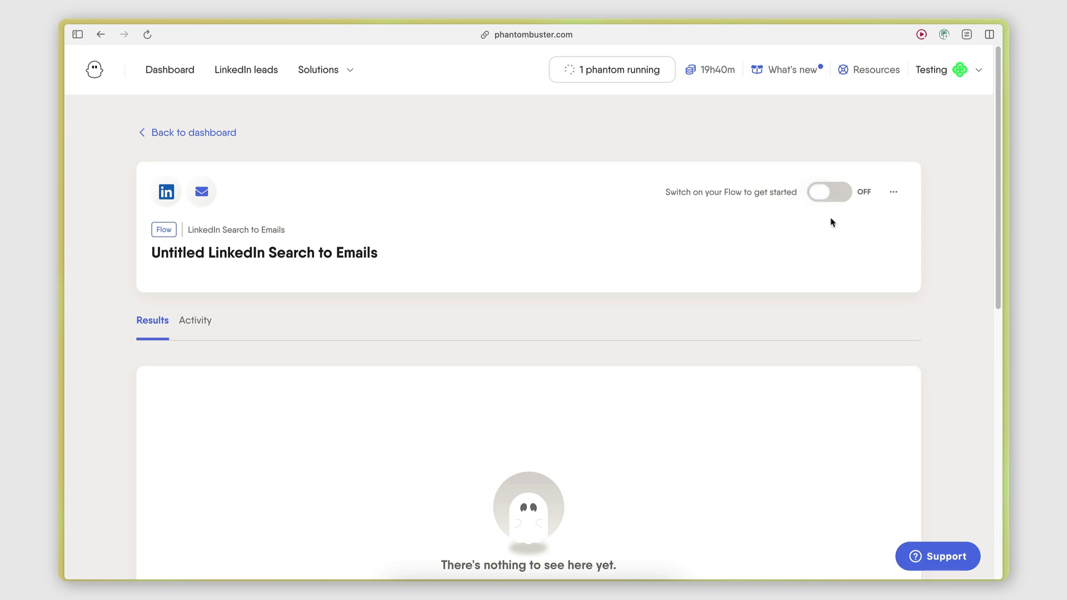
# Toggle the LinkedIn Search to Emails flow from OFF to ON.
pyautogui.click(825, 192)
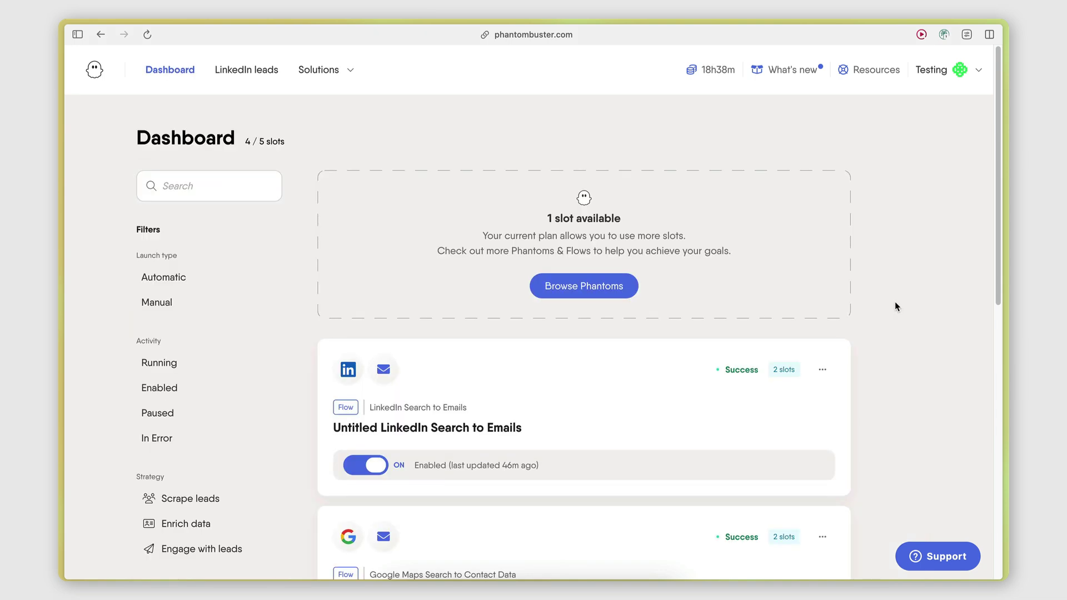
# Scroll across the 15-profile Results table to review the Company, Job and School columns.
pyautogui.scroll(-2, 894, 307)
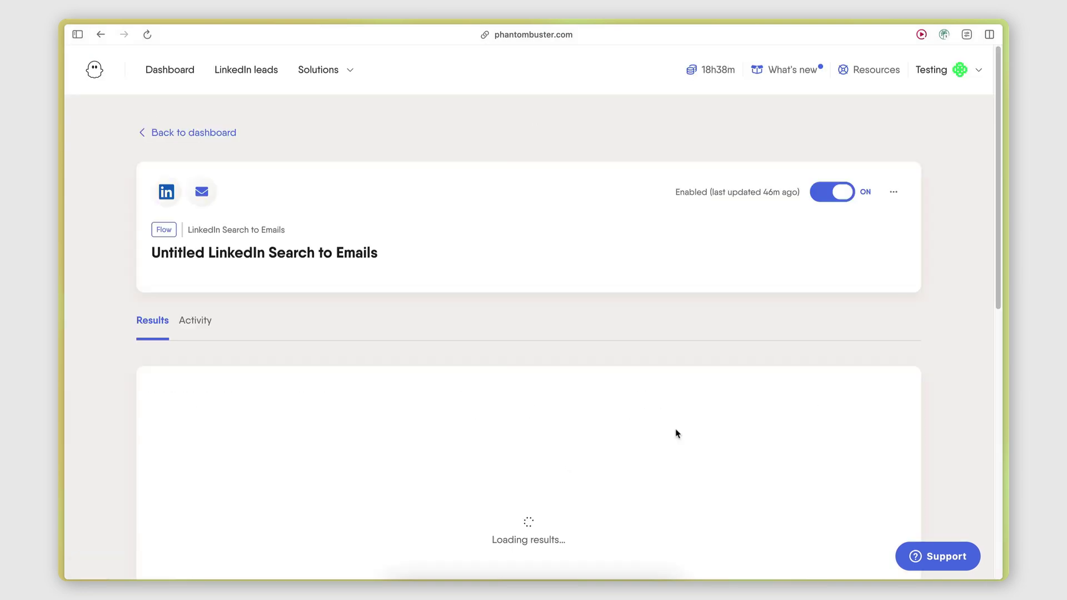
pyautogui.scroll(-3, 676, 431)
pyautogui.scroll(-3, 677, 431)
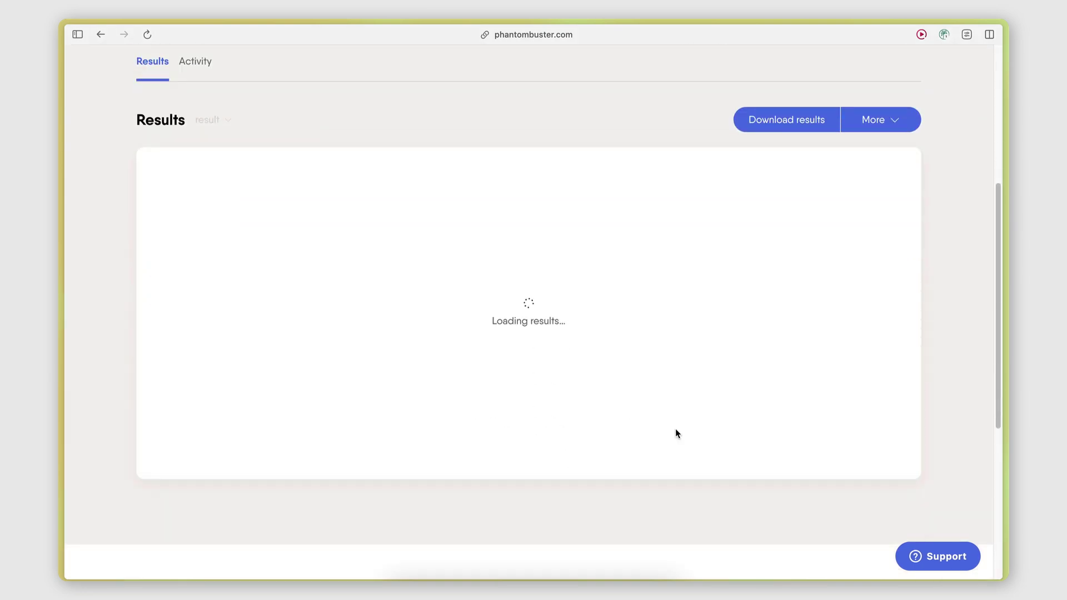
pyautogui.scroll(1, 583, 365)
pyautogui.scroll(-2, 583, 365)
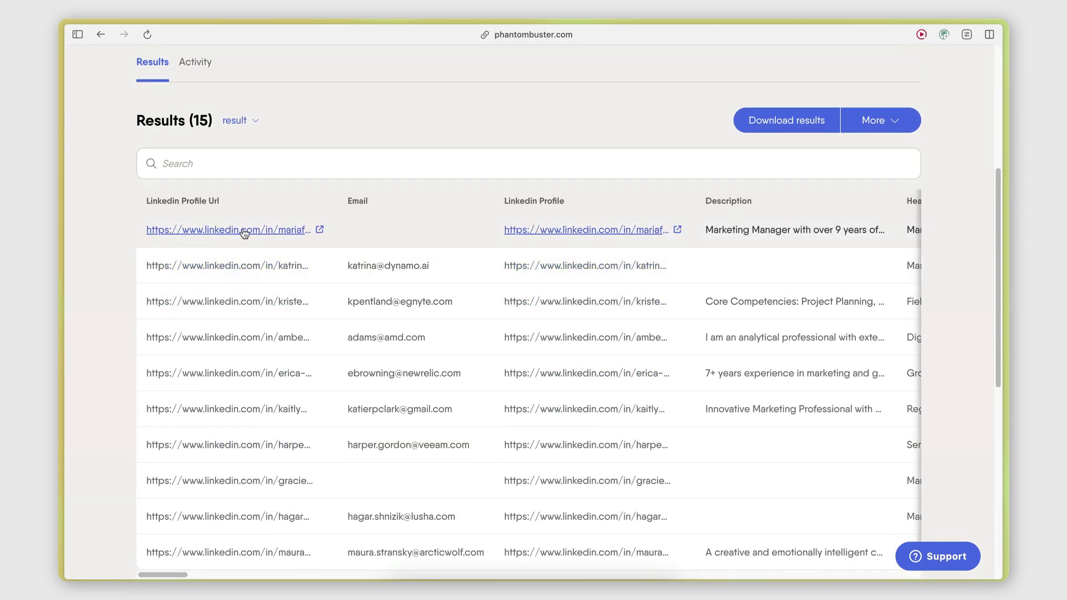
pyautogui.scroll(1, 269, 572)
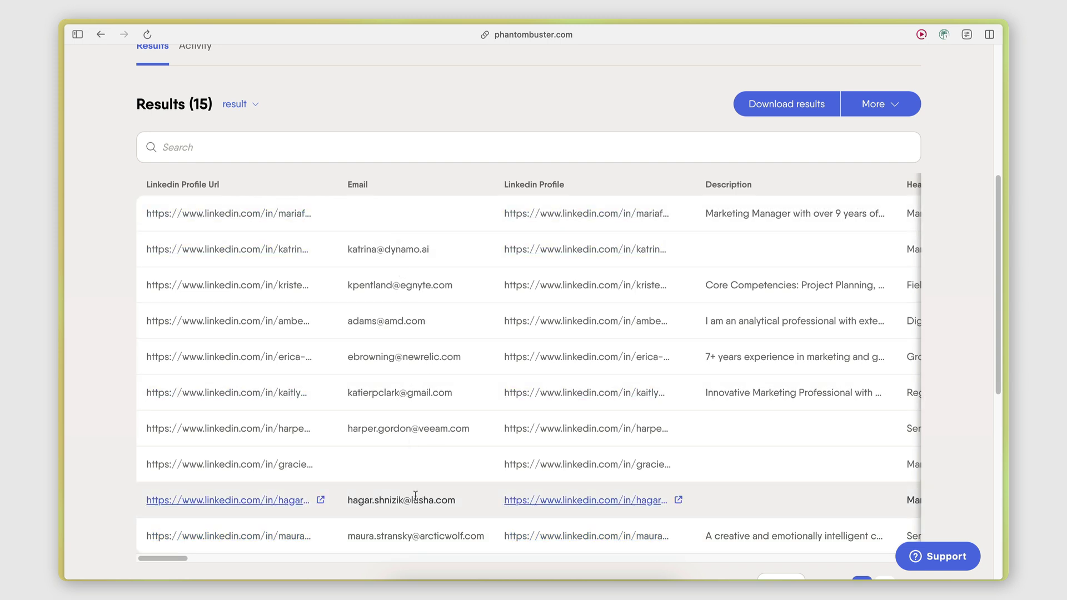
pyautogui.hscroll(2, 481, 475)
pyautogui.hscroll(6, 482, 476)
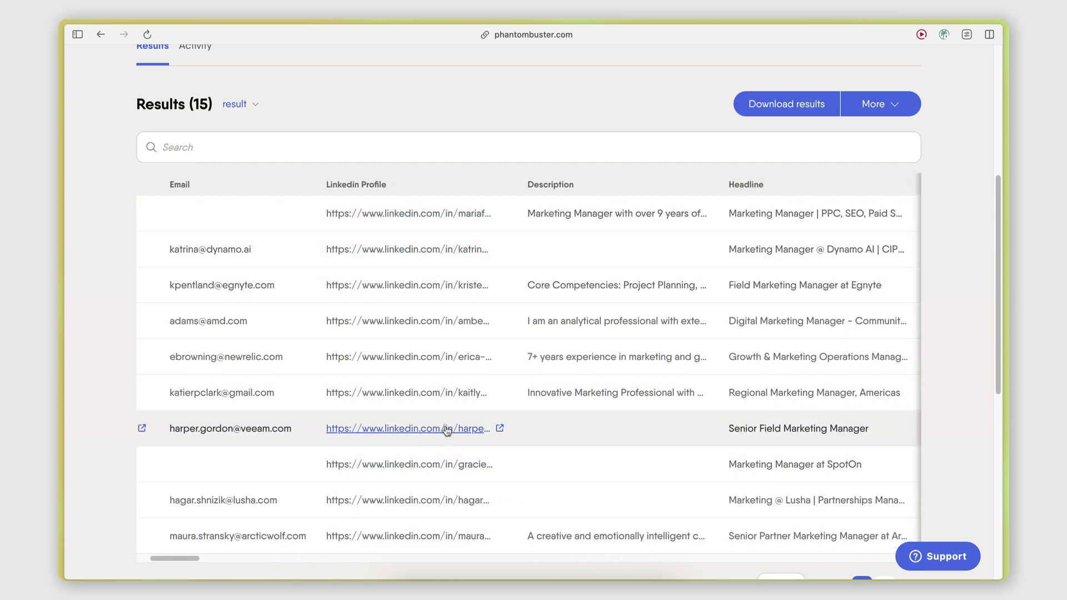
pyautogui.hscroll(2, 445, 432)
pyautogui.hscroll(4, 448, 431)
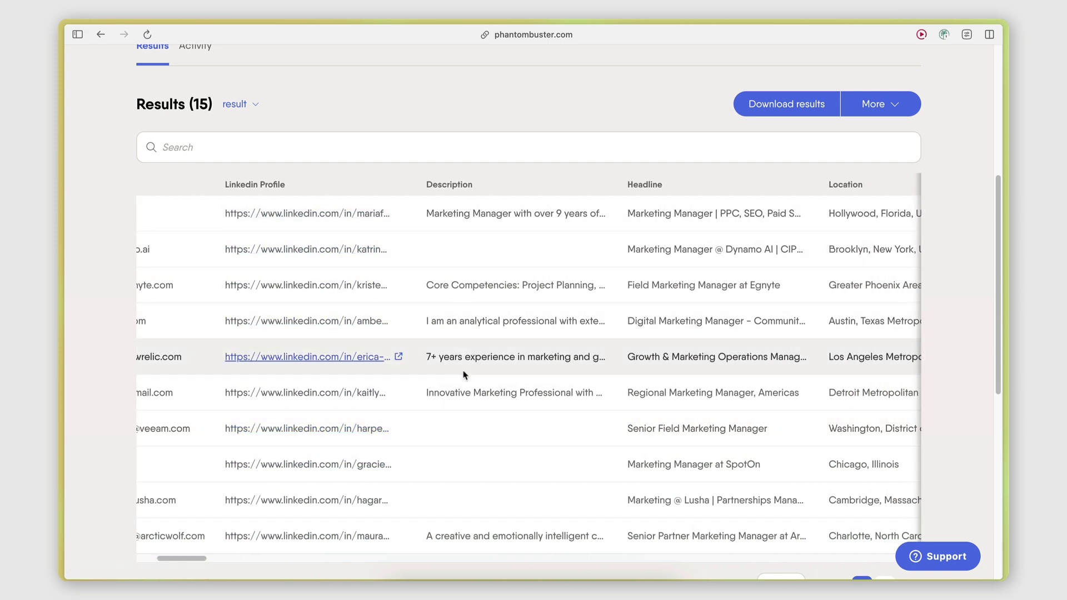
pyautogui.scroll(1, 464, 374)
pyautogui.hscroll(7, 466, 374)
pyautogui.scroll(-2, 526, 231)
pyautogui.hscroll(6, 536, 355)
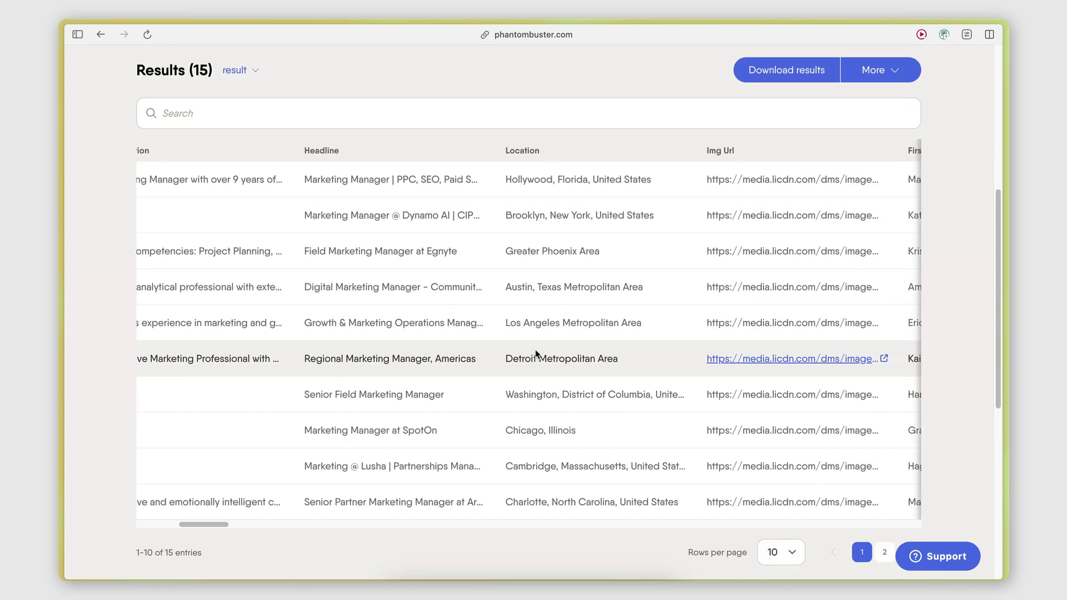
pyautogui.hscroll(7, 578, 411)
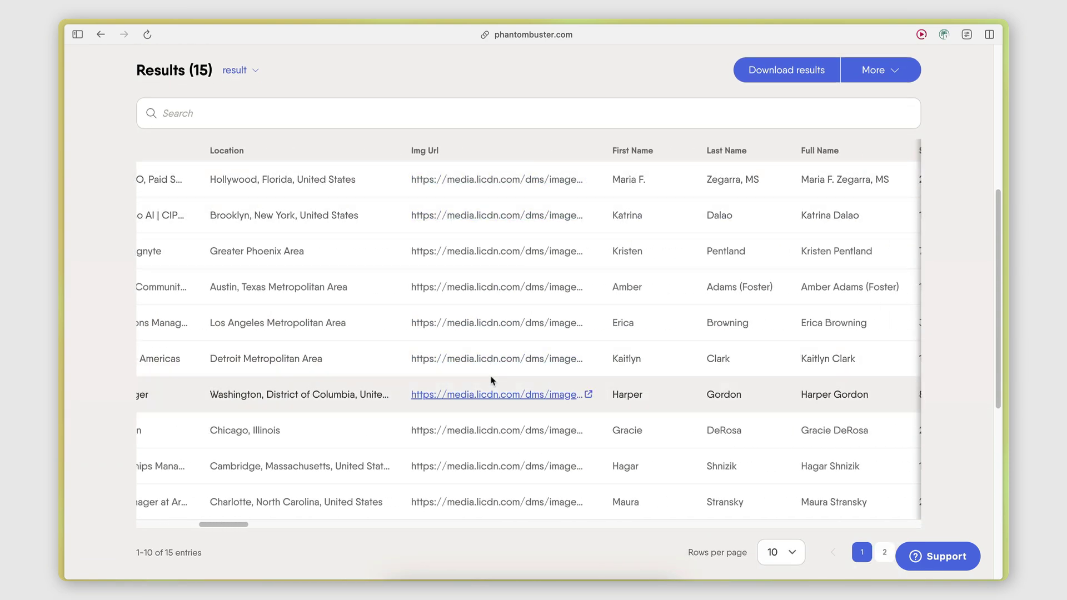
pyautogui.hscroll(4, 490, 379)
pyautogui.hscroll(2, 514, 377)
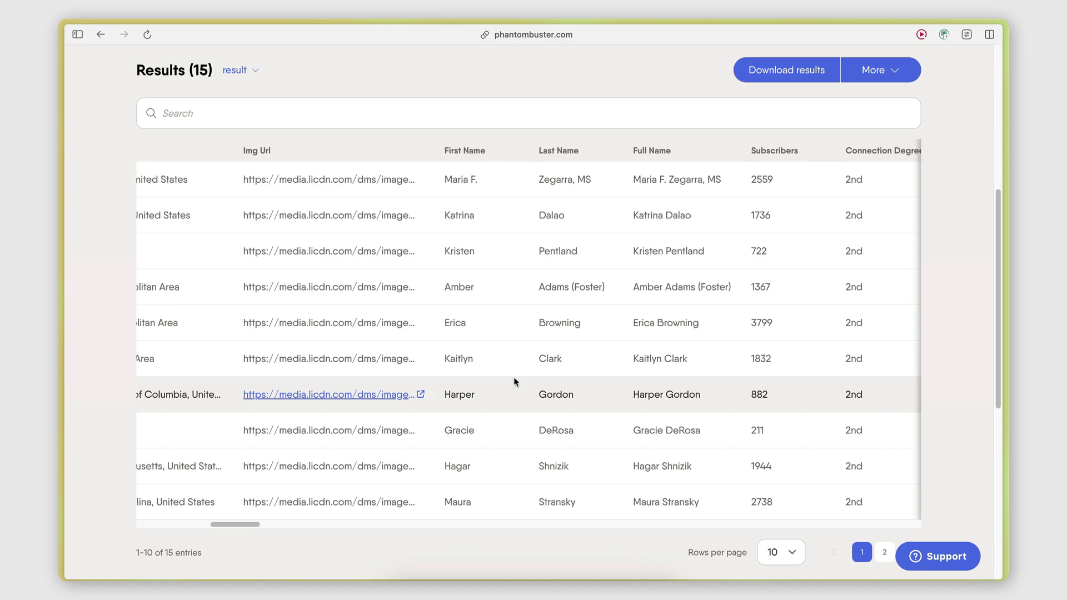
pyautogui.hscroll(5, 534, 448)
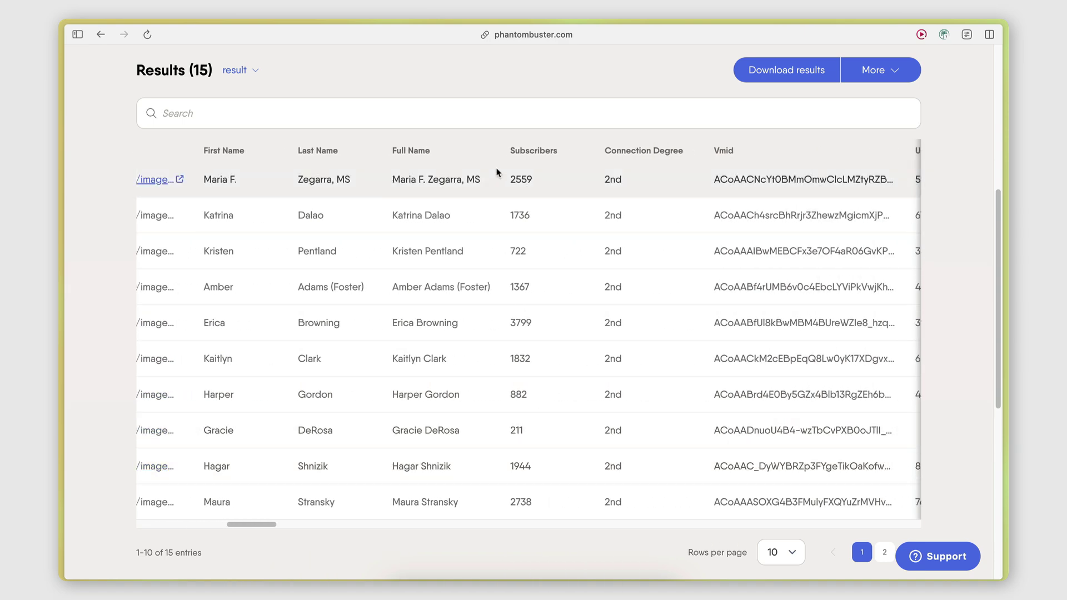
pyautogui.hscroll(12, 526, 375)
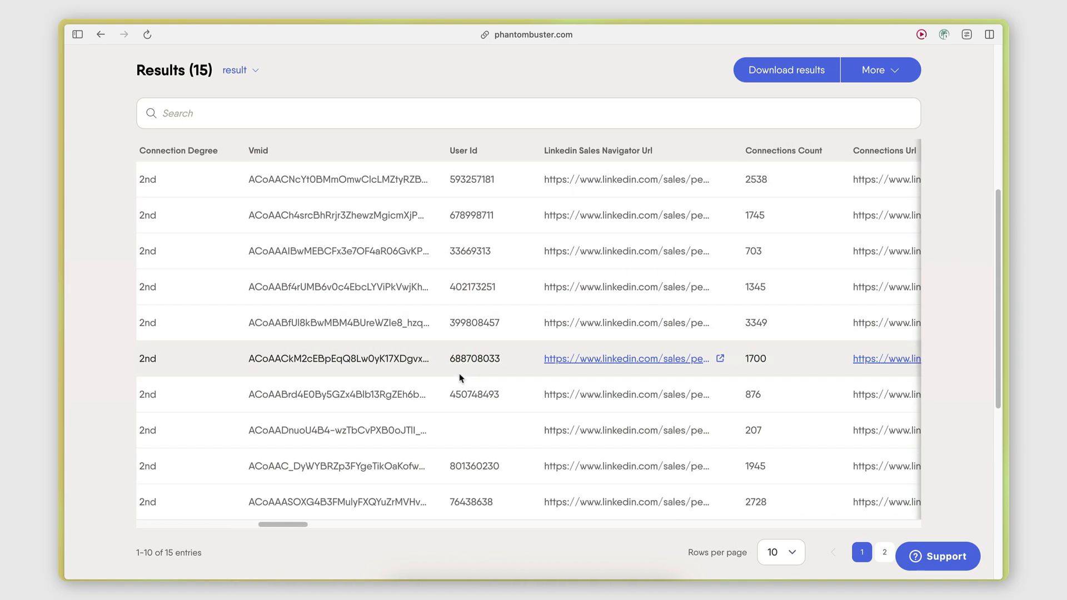
pyautogui.hscroll(5, 452, 376)
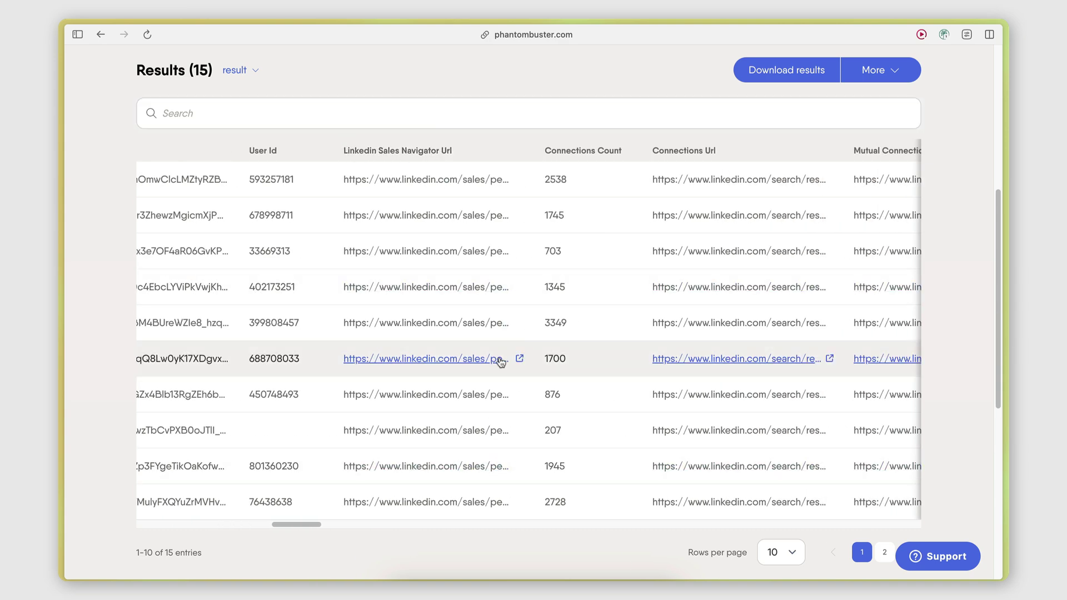
pyautogui.hscroll(4, 506, 359)
pyautogui.hscroll(6, 517, 362)
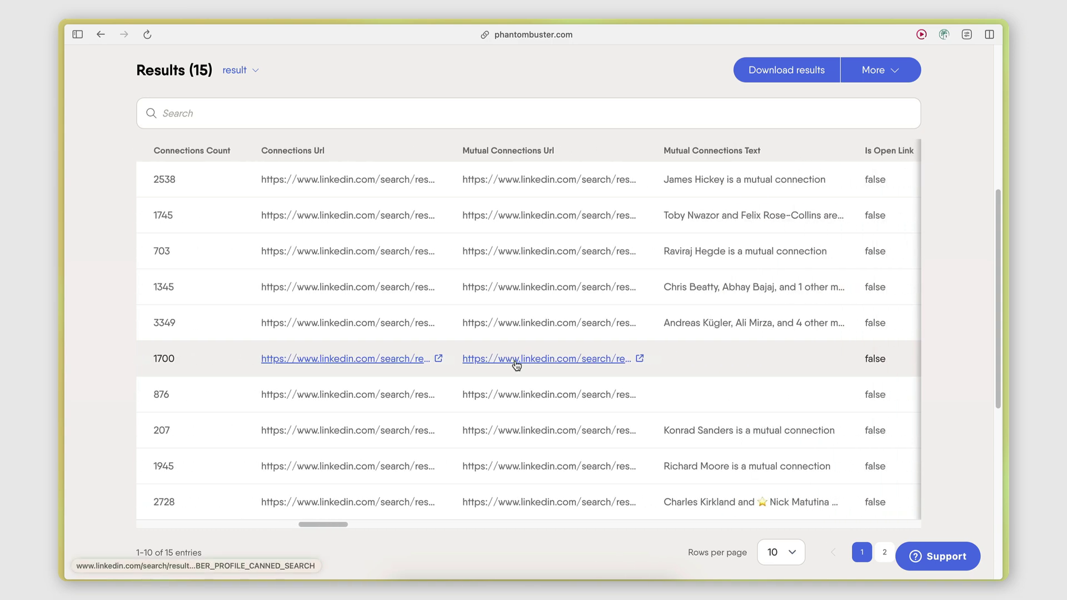
pyautogui.hscroll(15, 517, 364)
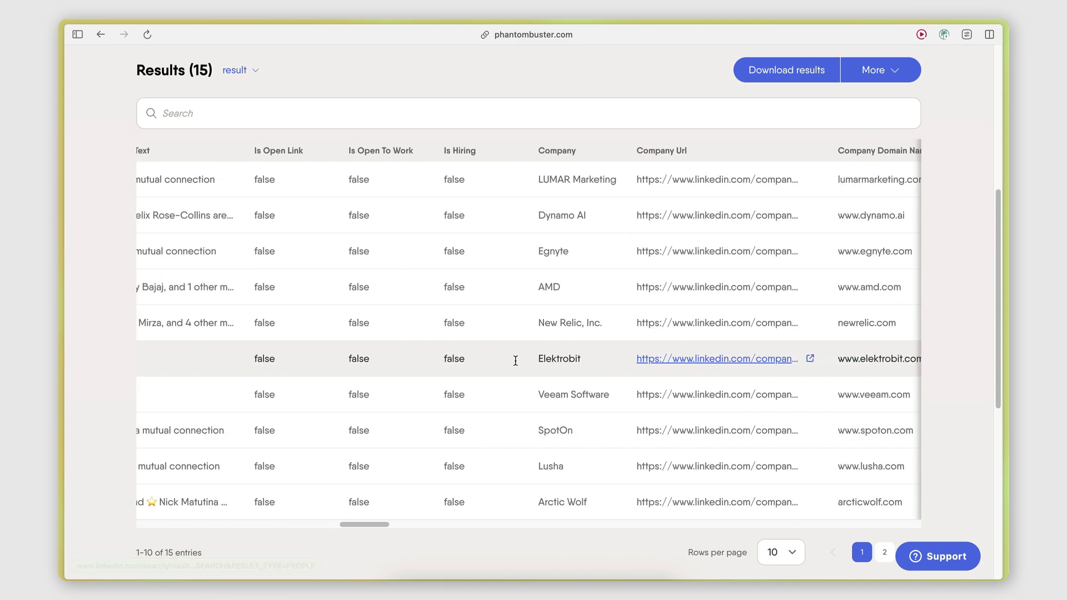
pyautogui.hscroll(18, 516, 364)
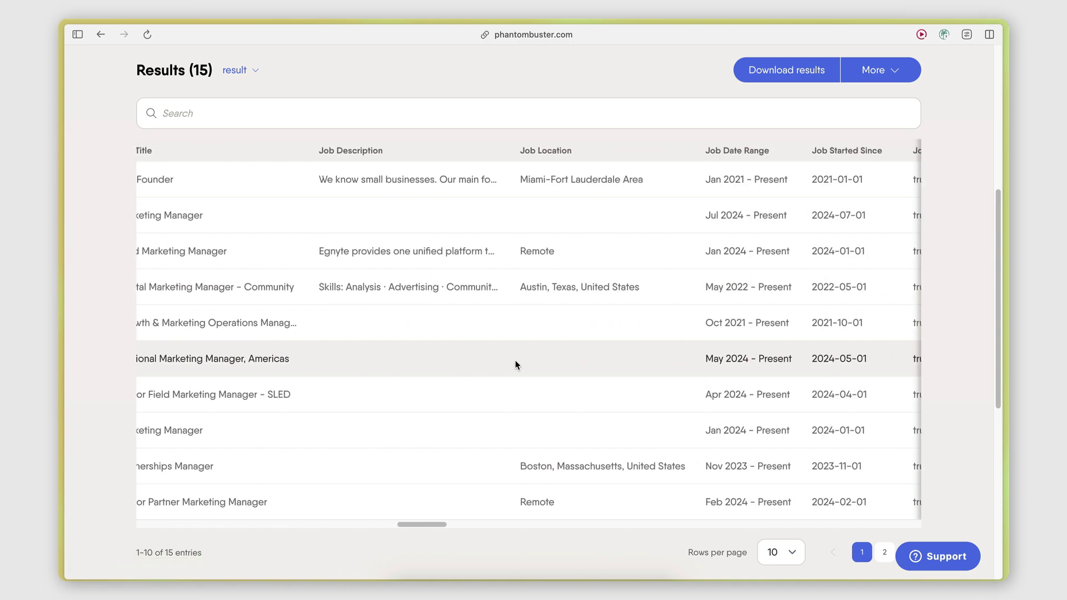
pyautogui.hscroll(20, 515, 360)
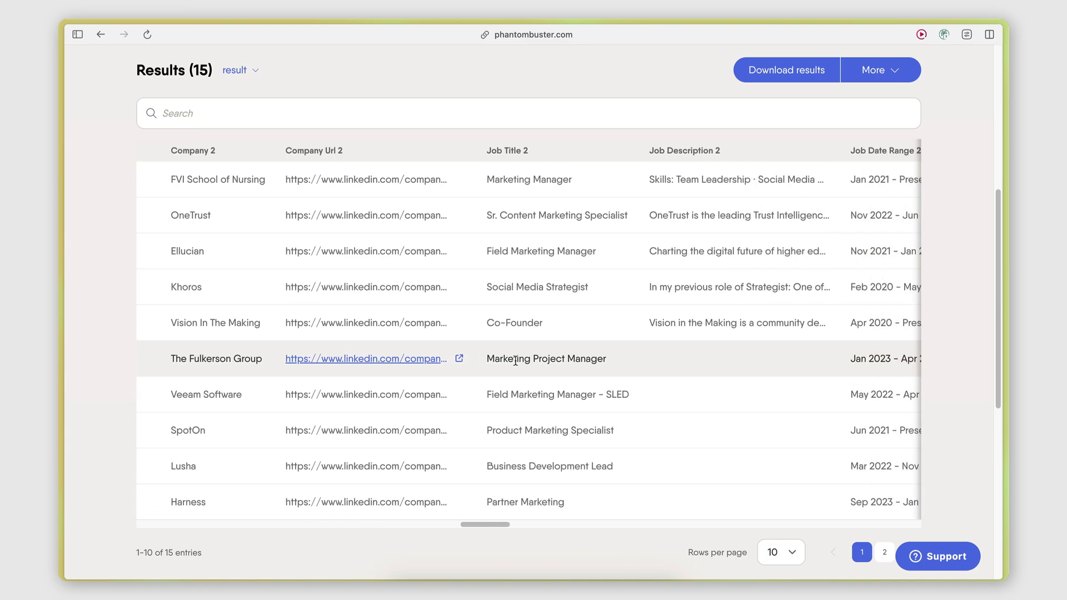
pyautogui.hscroll(20, 516, 360)
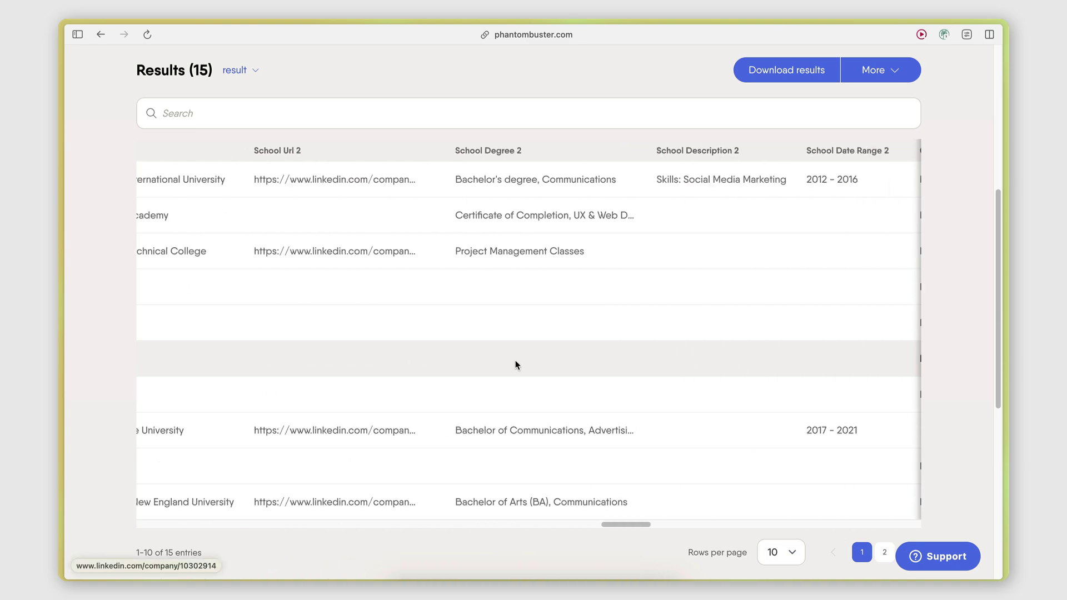
pyautogui.hscroll(12, 515, 360)
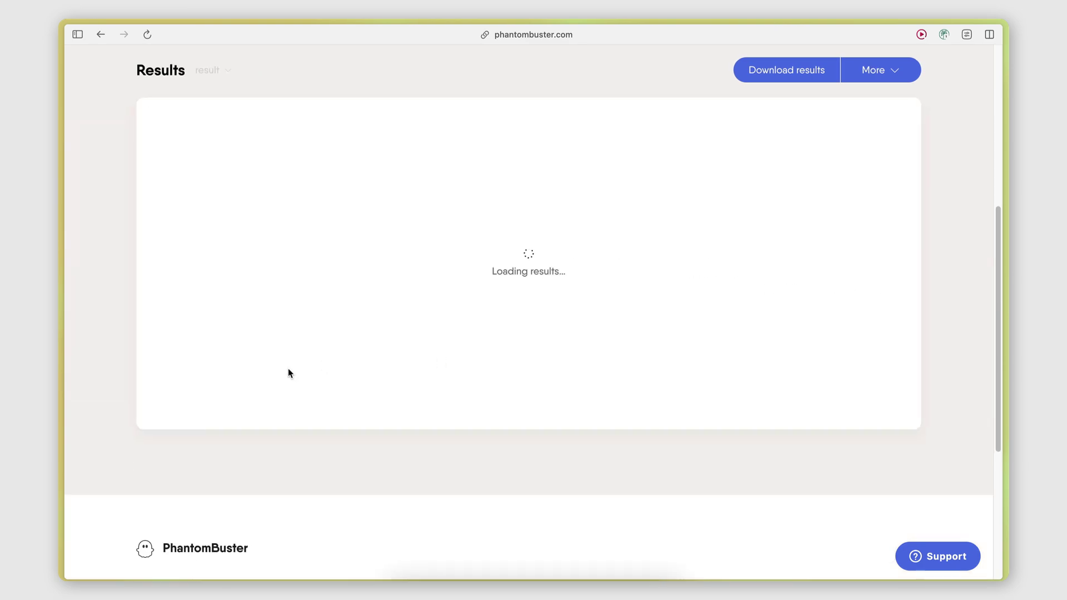
# Download the Results (20) table as LinkedIn Search Emails (1).csv.
pyautogui.hscroll(20, 532, 271)
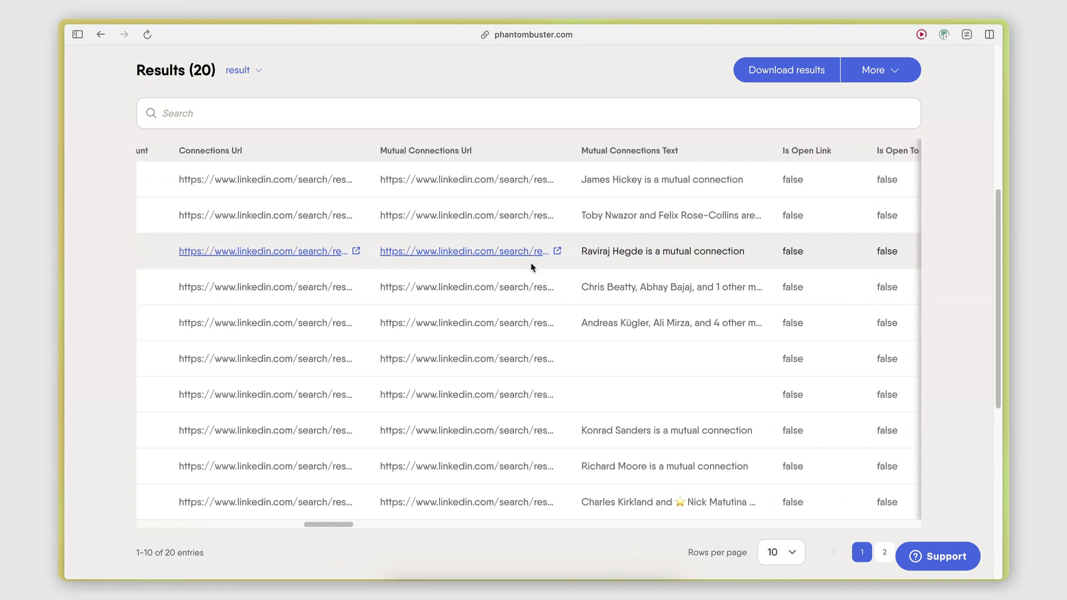
pyautogui.moveTo(432, 524); pyautogui.dragTo(156, 467)
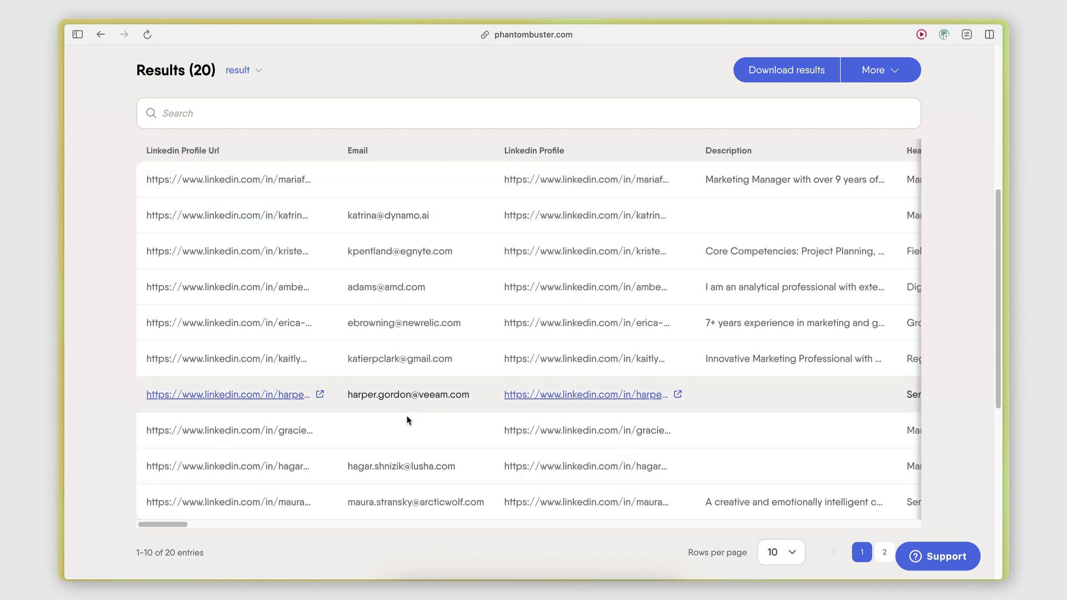
pyautogui.scroll(1, 462, 181)
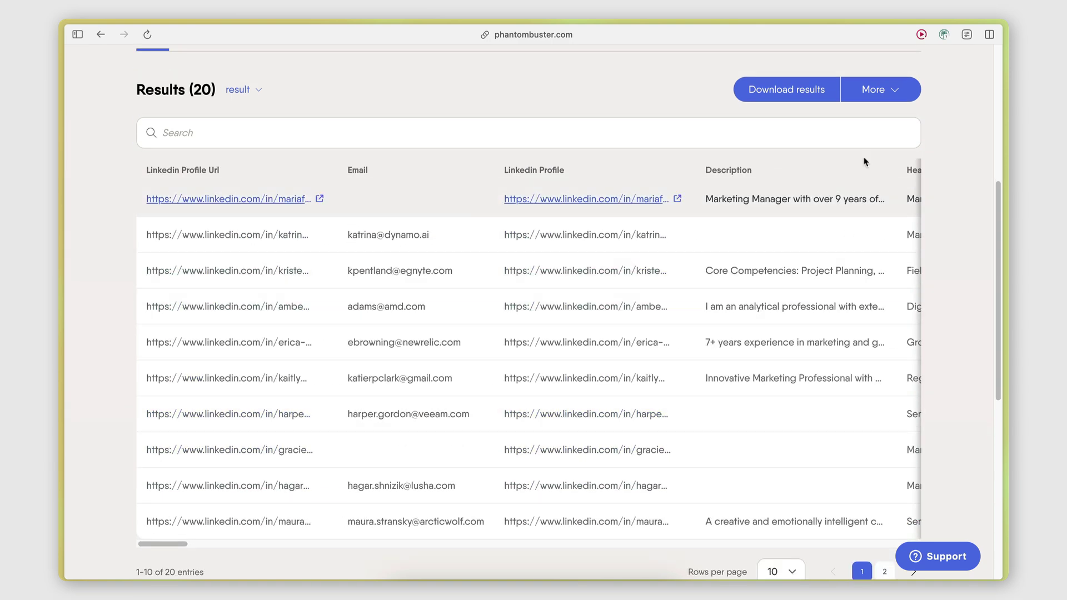
pyautogui.click(778, 101)
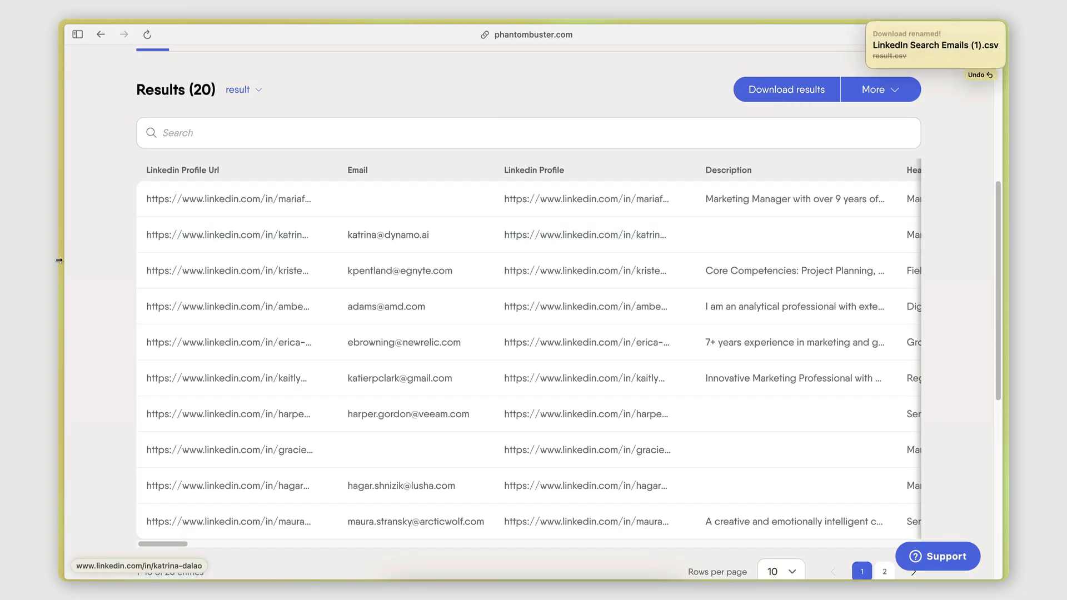
pyautogui.hscroll(3, 154, 272)
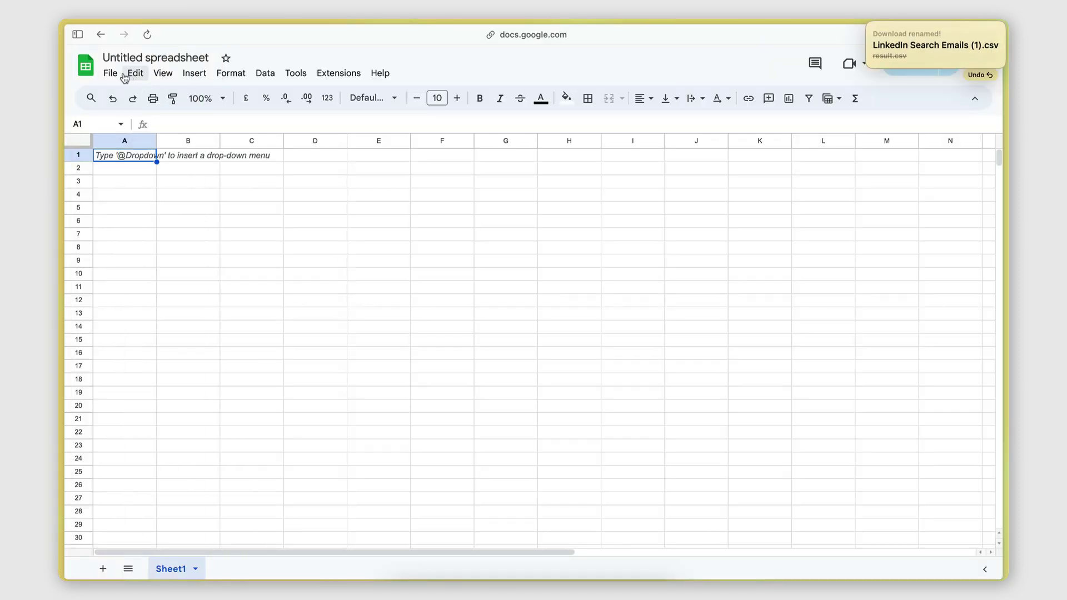
# Upload the LinkedIn results CSV via File > Import and select its header row.
pyautogui.click(111, 73)
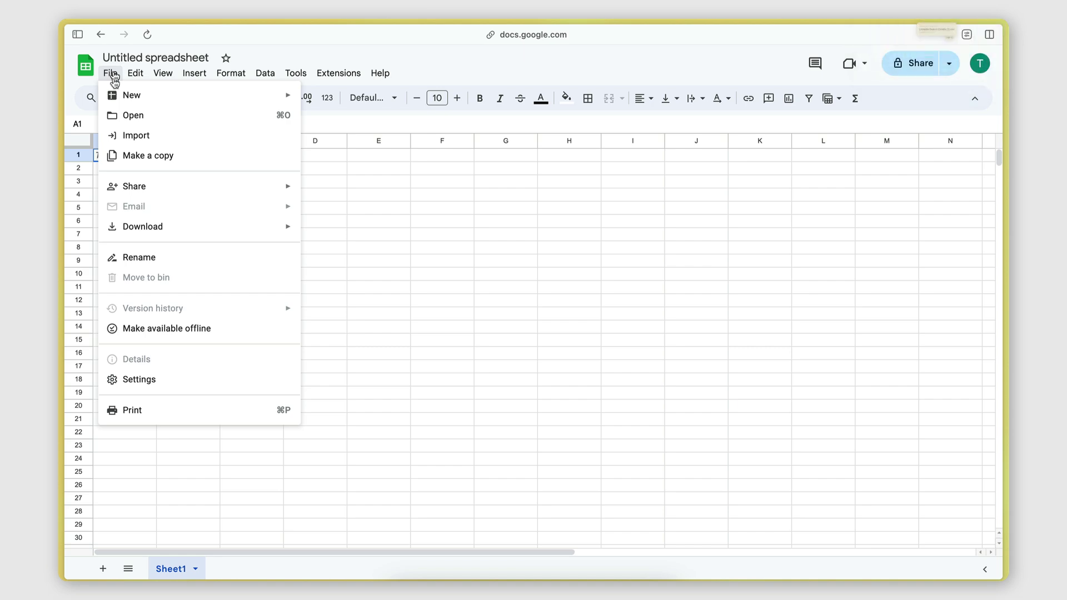
pyautogui.click(131, 136)
pyautogui.click(426, 172)
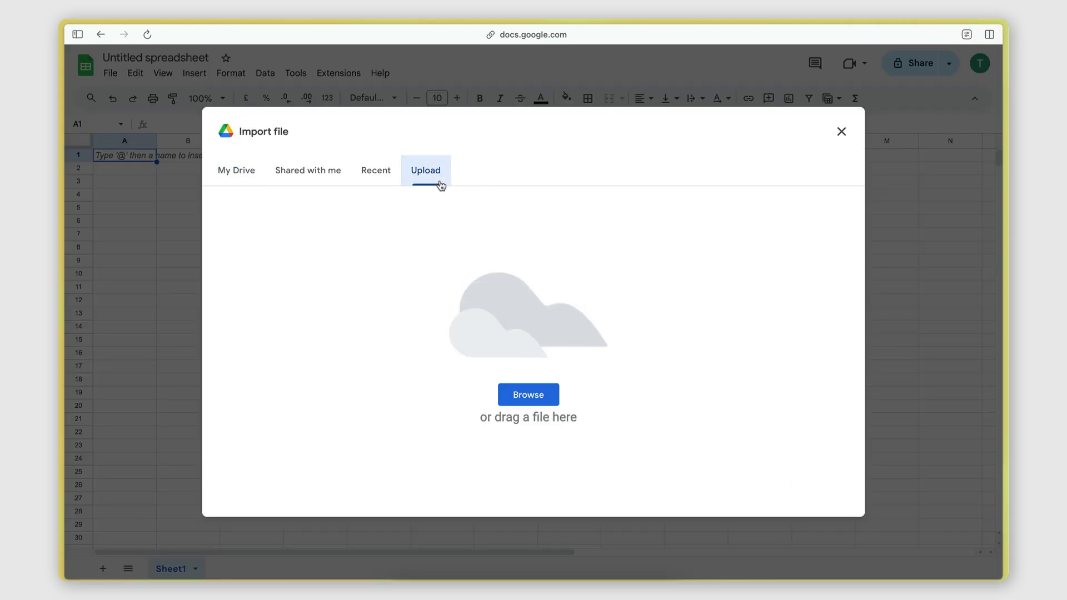
pyautogui.moveTo(125, 156); pyautogui.dragTo(866, 161)
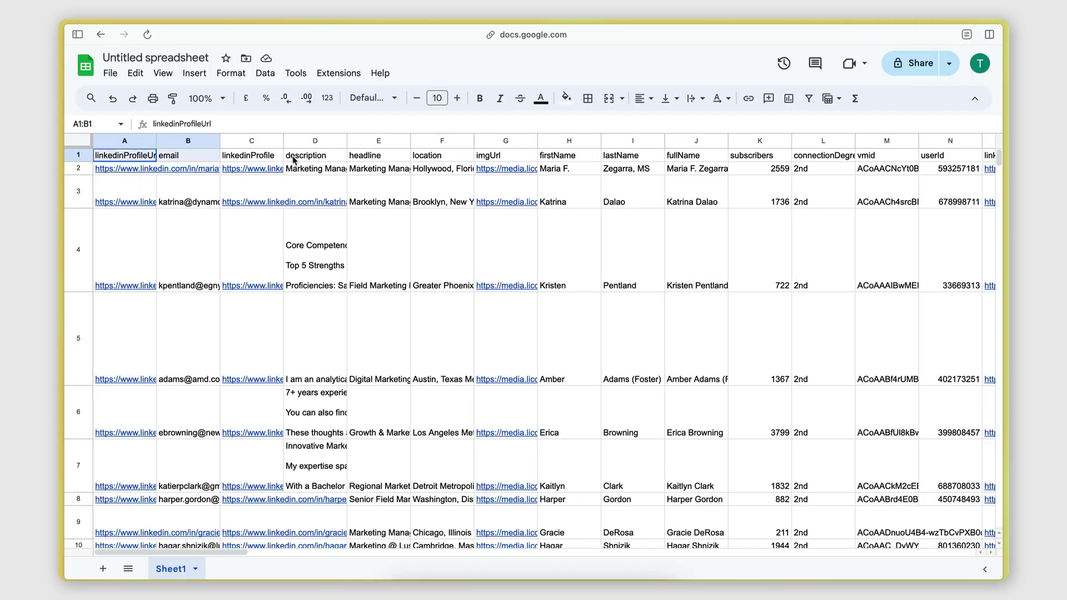
# Return to the dashboard and open the Google Maps Search to Contact Data flow's report.
pyautogui.click(469, 245)
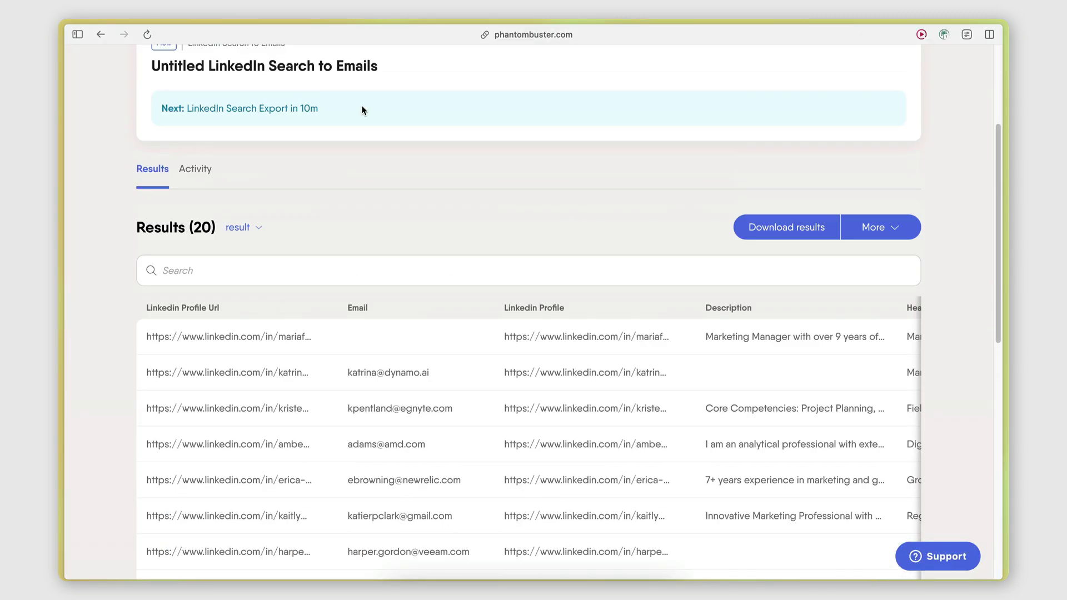
pyautogui.scroll(3, 362, 105)
pyautogui.click(205, 138)
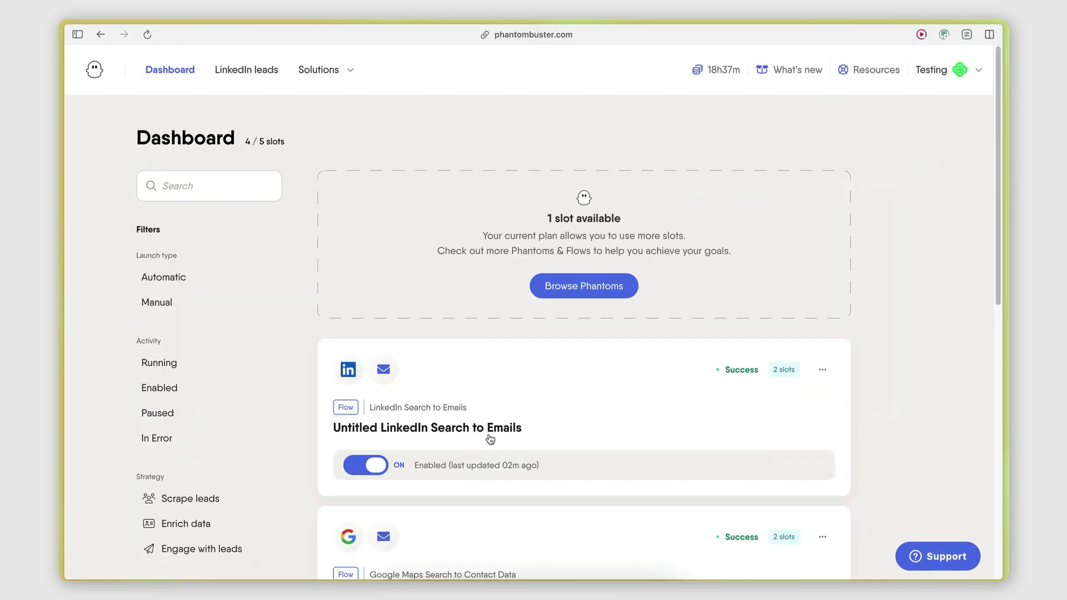
pyautogui.scroll(-4, 489, 436)
pyautogui.click(459, 383)
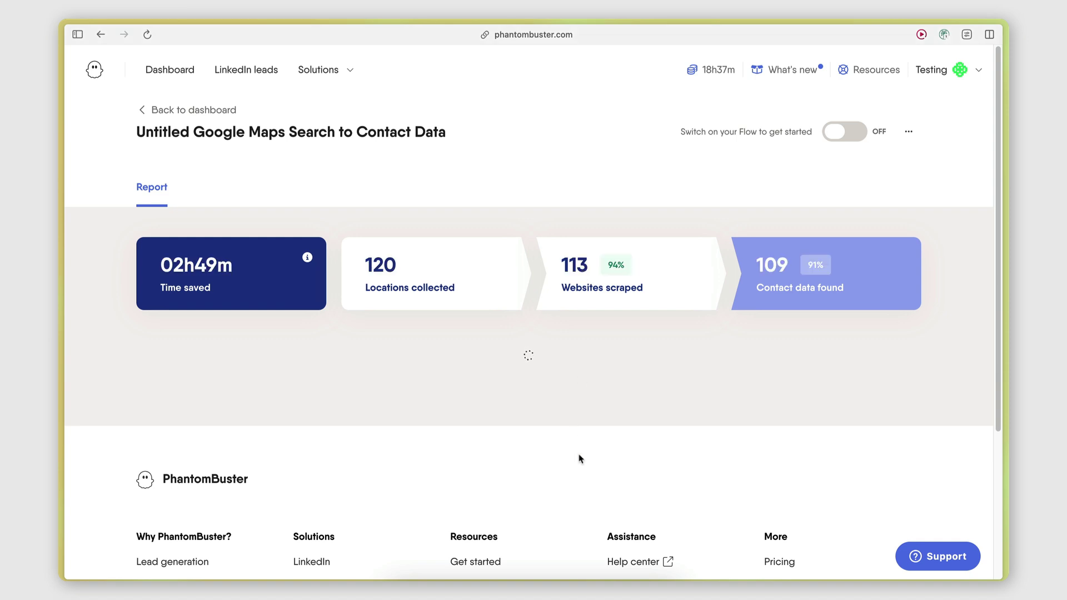
# Review the Madrid gyms report totals: 120 locations collected and 113 websites scraped.
pyautogui.scroll(-2, 579, 459)
pyautogui.scroll(-2, 363, 215)
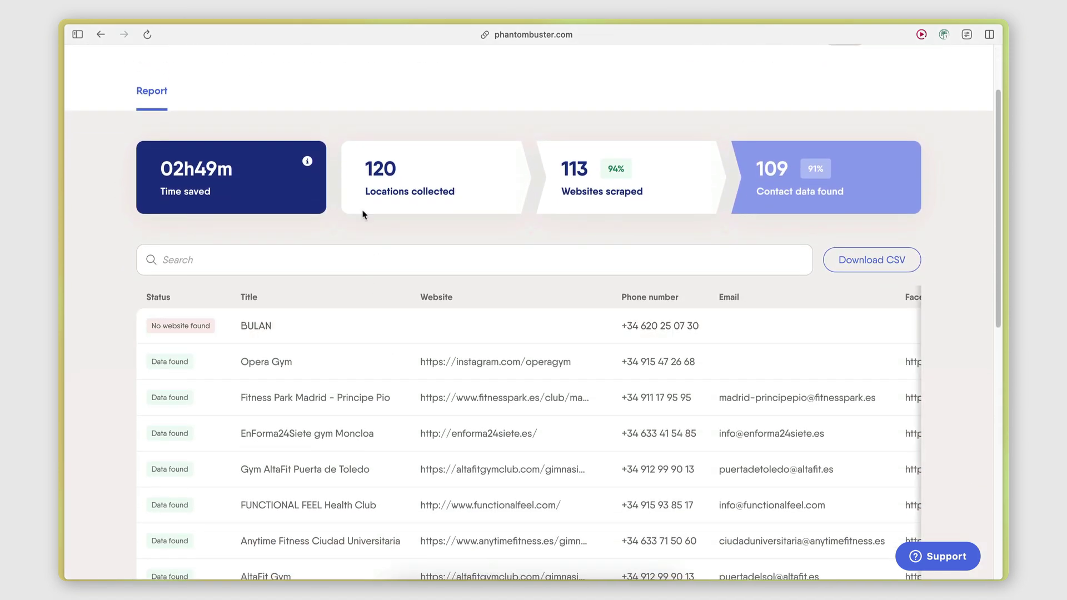
pyautogui.moveTo(364, 167); pyautogui.dragTo(396, 168)
pyautogui.click(392, 165)
pyautogui.moveTo(563, 168); pyautogui.dragTo(588, 170)
pyautogui.click(594, 184)
# Scroll the gym contacts table sideways to view each entry's social links.
pyautogui.scroll(-3, 703, 411)
pyautogui.scroll(1, 703, 412)
pyautogui.scroll(-1, 702, 412)
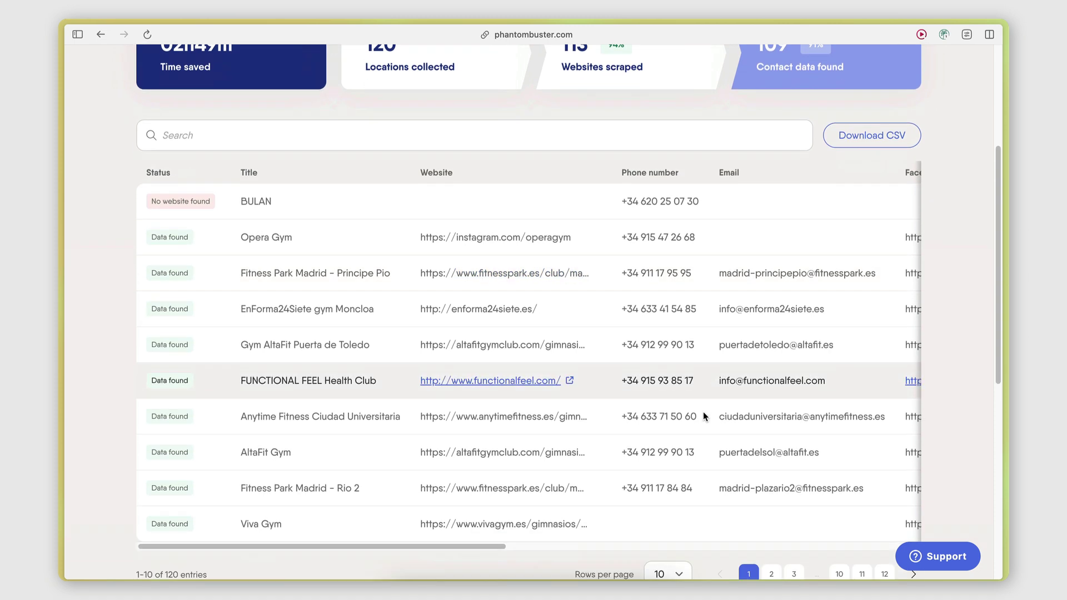
pyautogui.scroll(-1, 703, 416)
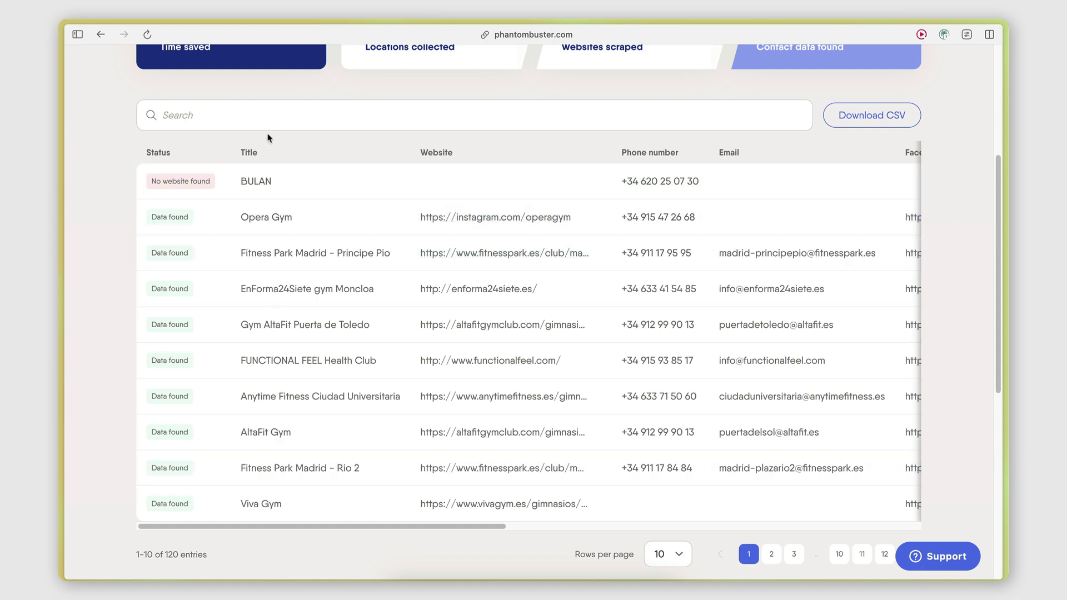
pyautogui.hscroll(8, 276, 344)
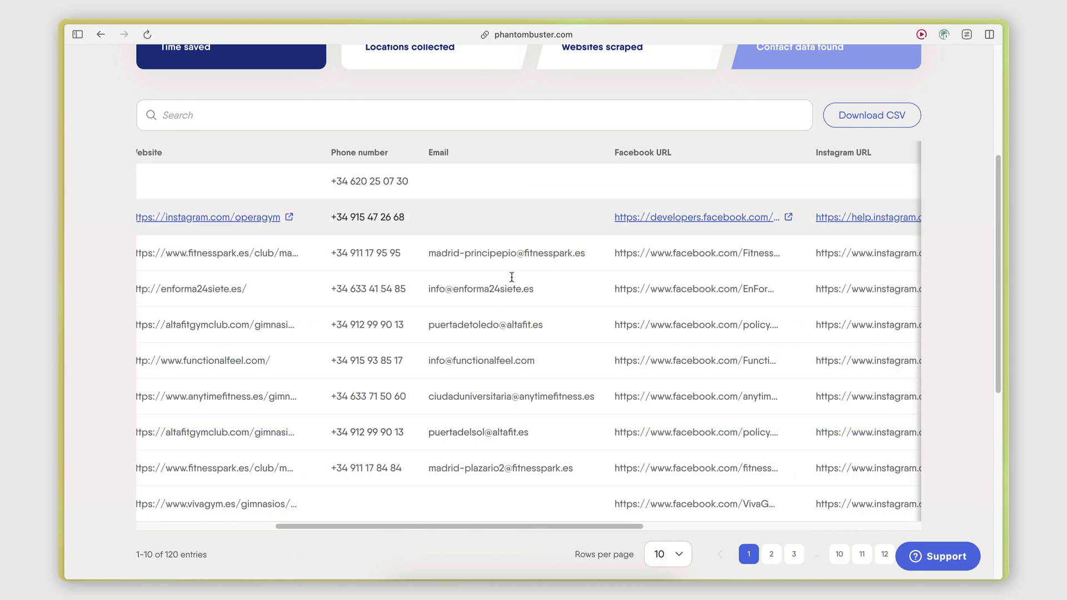
pyautogui.hscroll(4, 506, 461)
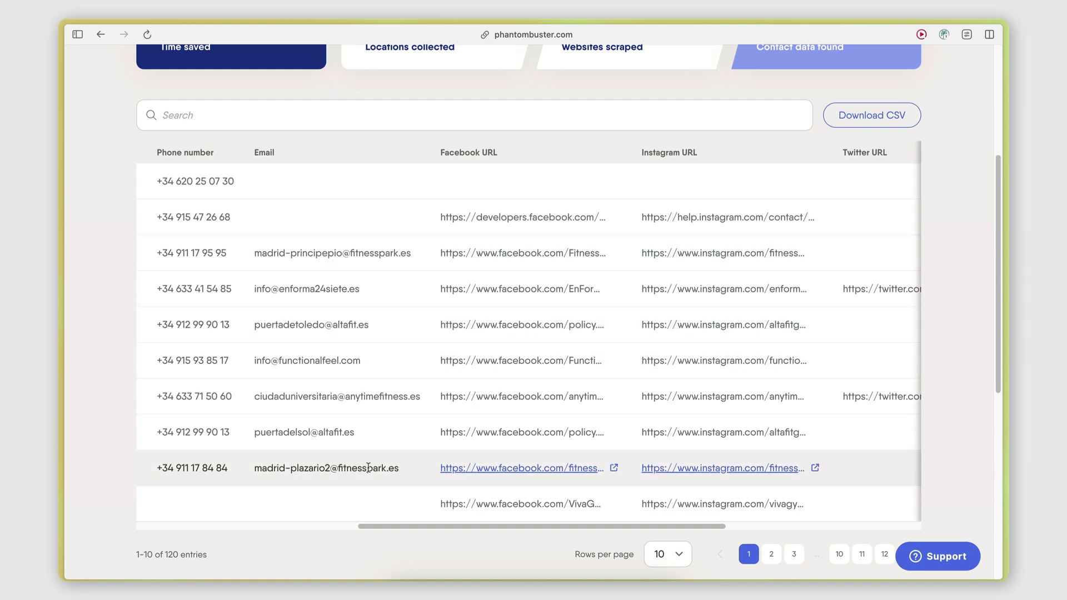
pyautogui.hscroll(8, 462, 467)
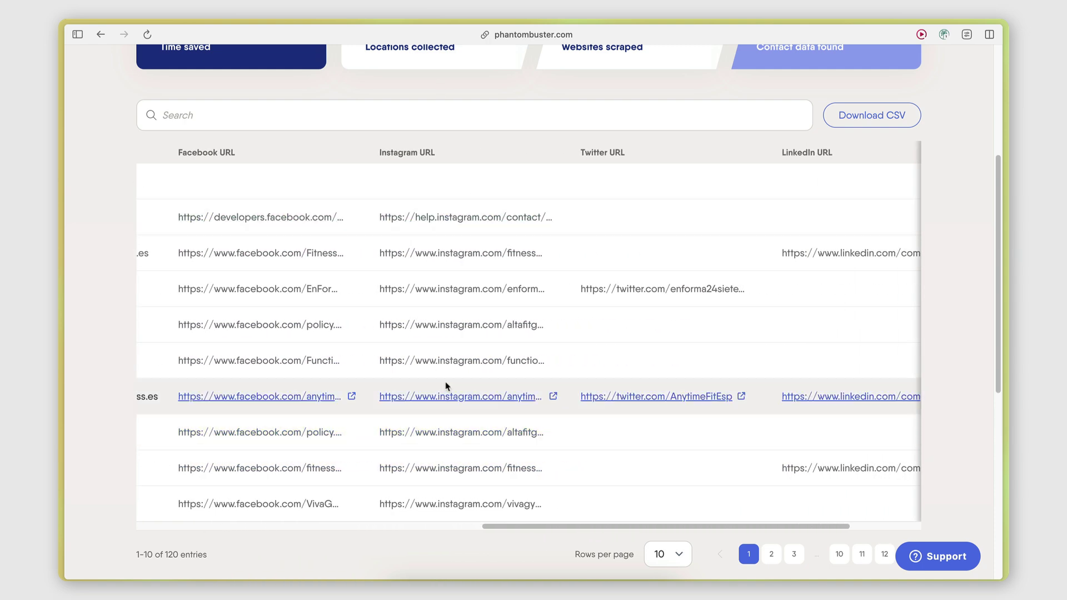
pyautogui.hscroll(5, 453, 392)
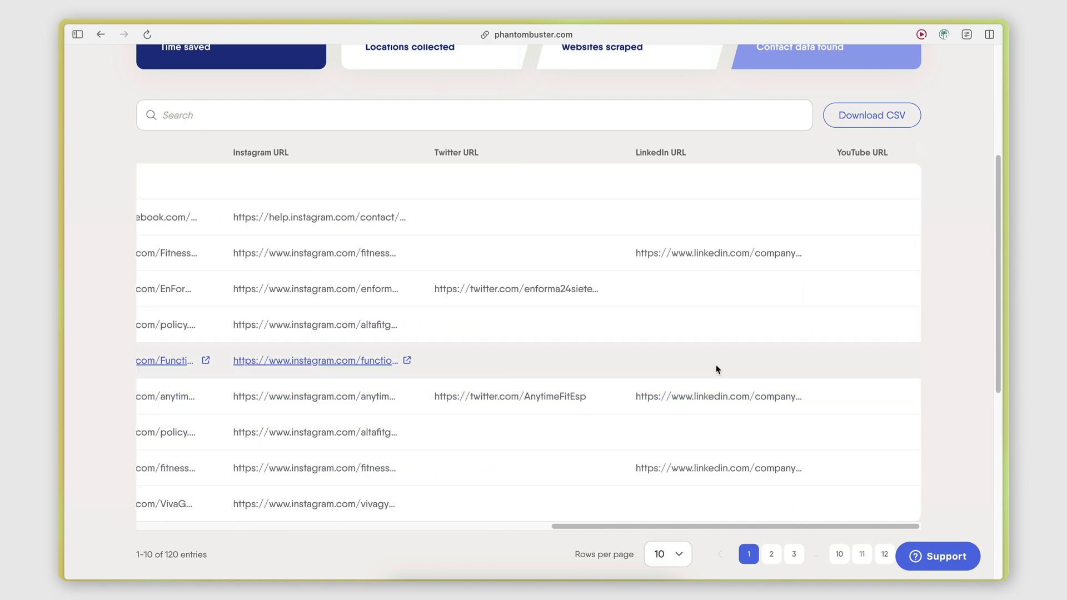
pyautogui.scroll(-1, 791, 404)
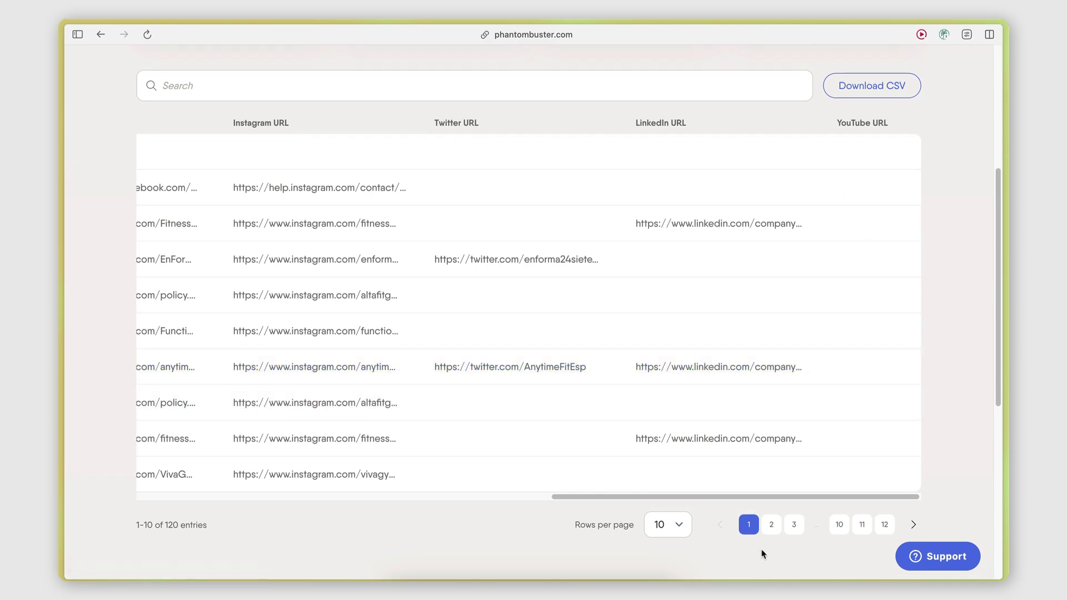
# Page through the contact results to page 3, entries 21–30.
pyautogui.click(770, 526)
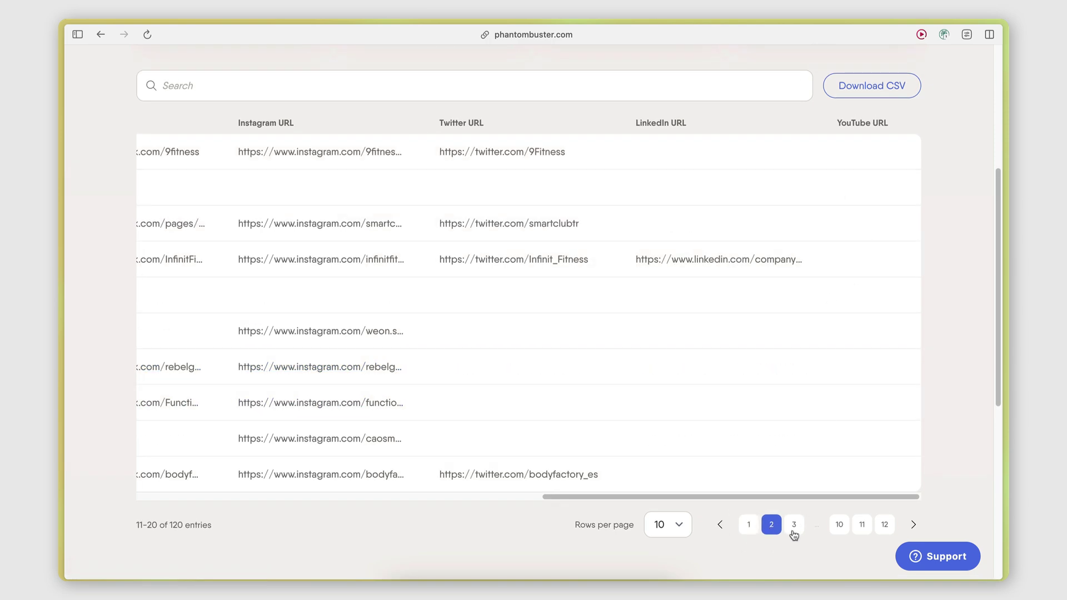
pyautogui.click(794, 524)
pyautogui.hscroll(-10, 772, 348)
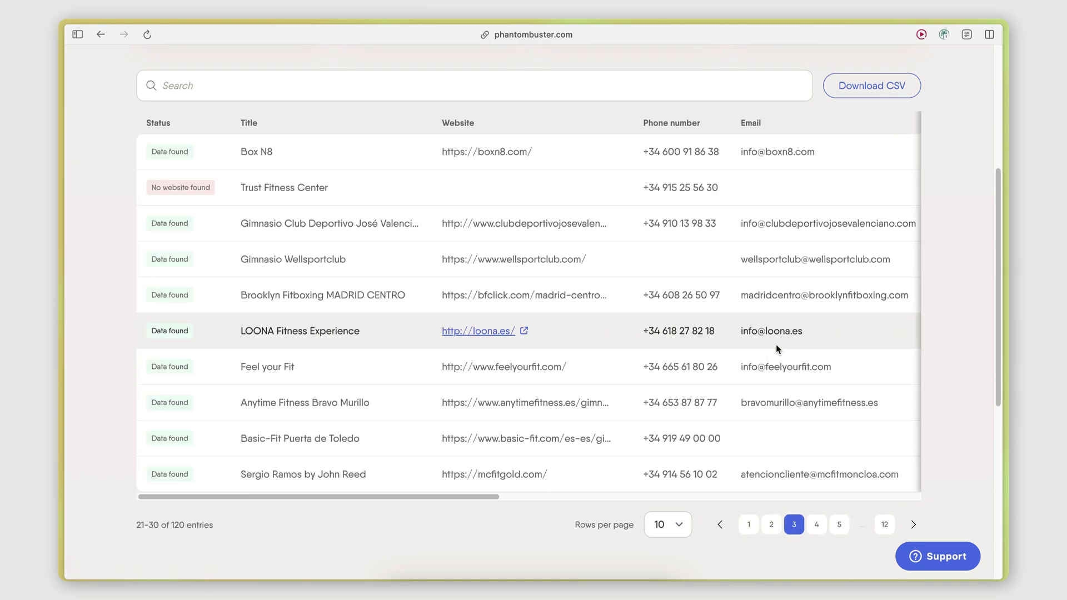
pyautogui.scroll(5, 592, 350)
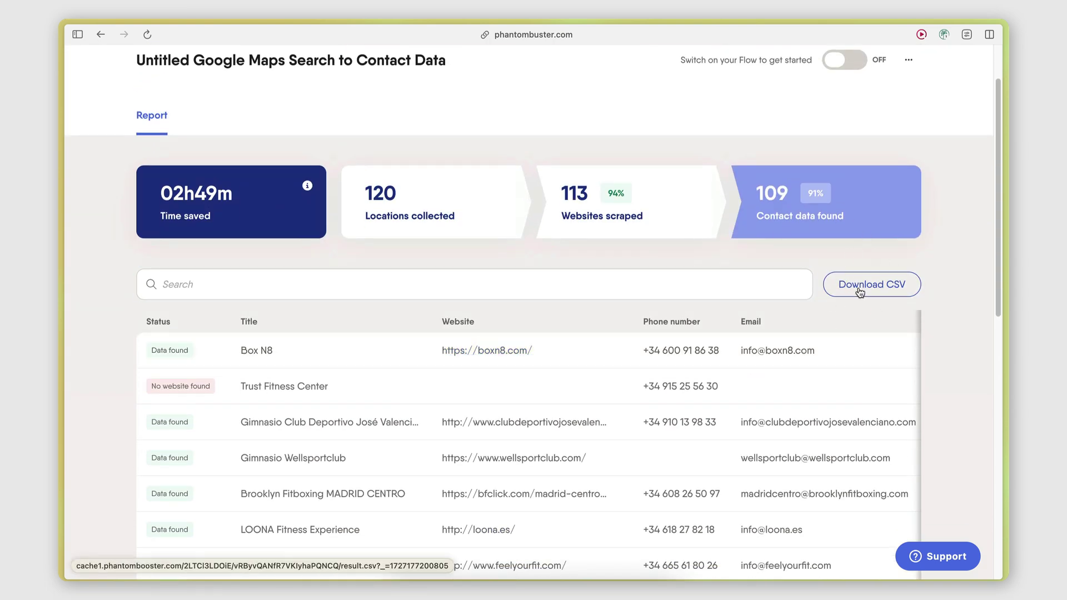
# Switch to the Miro Automations board showing the Local and Medium-sized Businesses flows.
pyautogui.moveTo(64, 273)
pyautogui.hscroll(3, 151, 266)
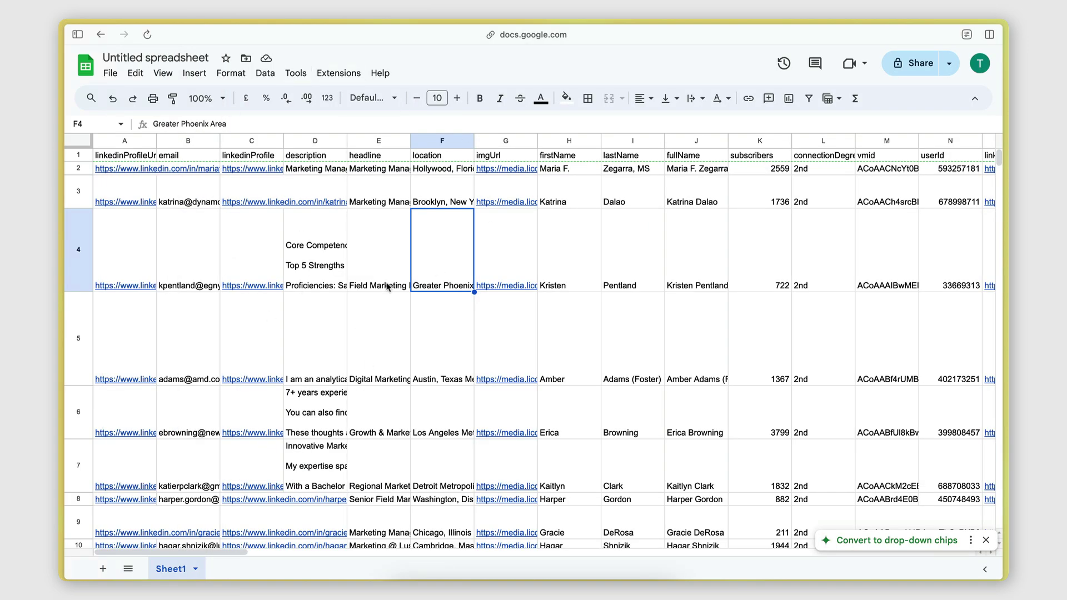
pyautogui.hotkey('ctrl', 'Tab')
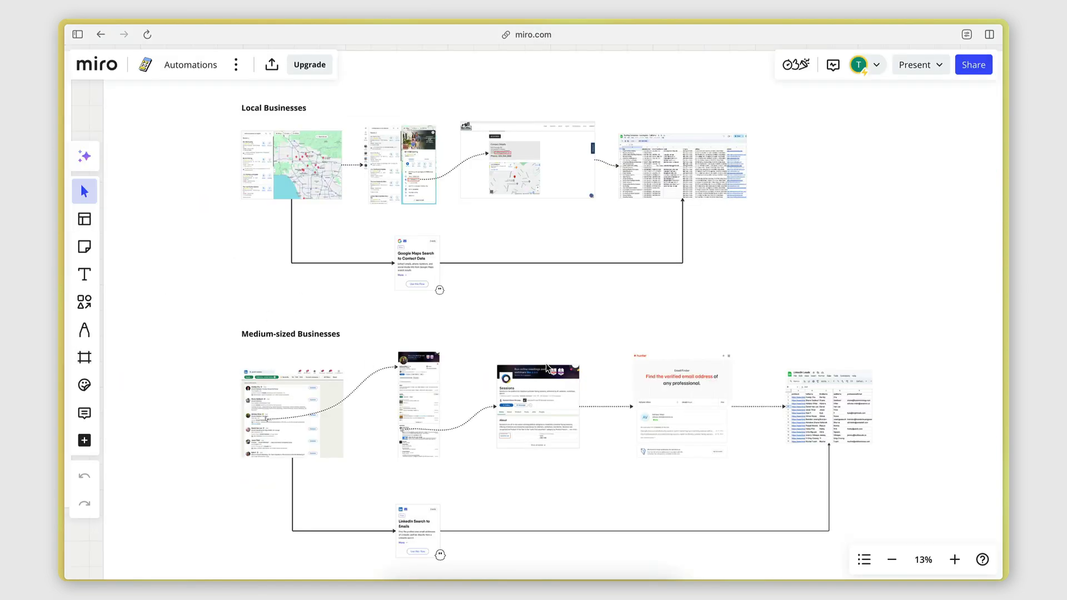